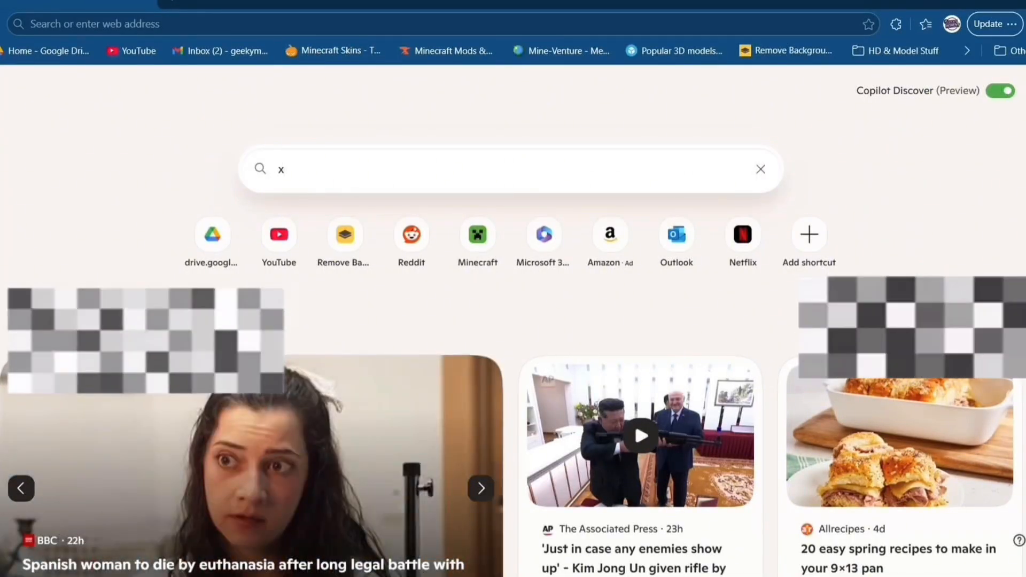
# Search the web for "blockbench download"
pyautogui.write('lock')
pyautogui.press('BackSpace')
pyautogui.press('BackSpace')
pyautogui.press('BackSpace')
pyautogui.press('BackSpace')
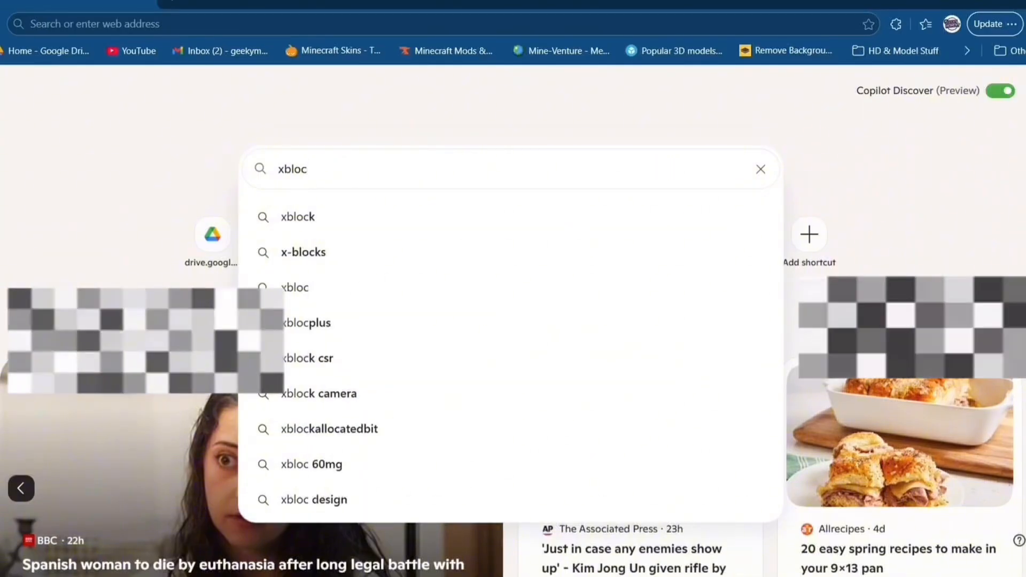
pyautogui.press('BackSpace')
pyautogui.press('BackSpace')
pyautogui.write('block')
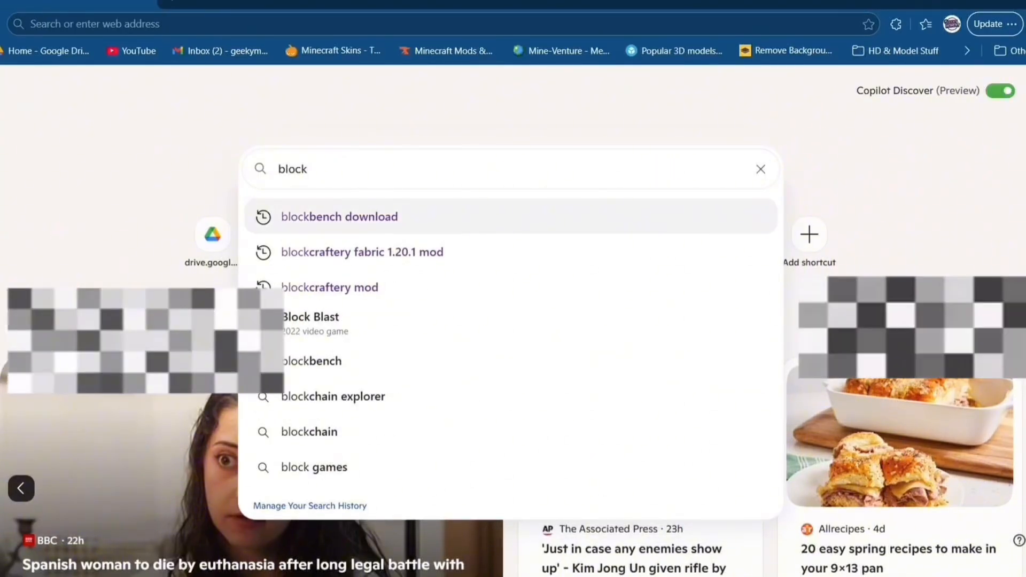
pyautogui.click(345, 224)
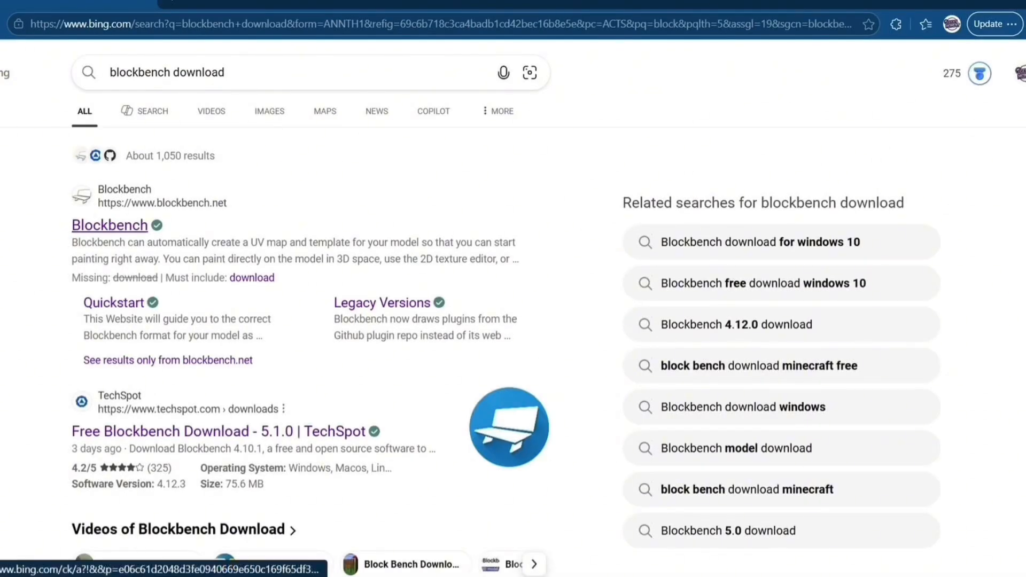
# Open the official Blockbench site's downloads page and download the Windows Installer (Intel/AMD)
pyautogui.click(109, 225)
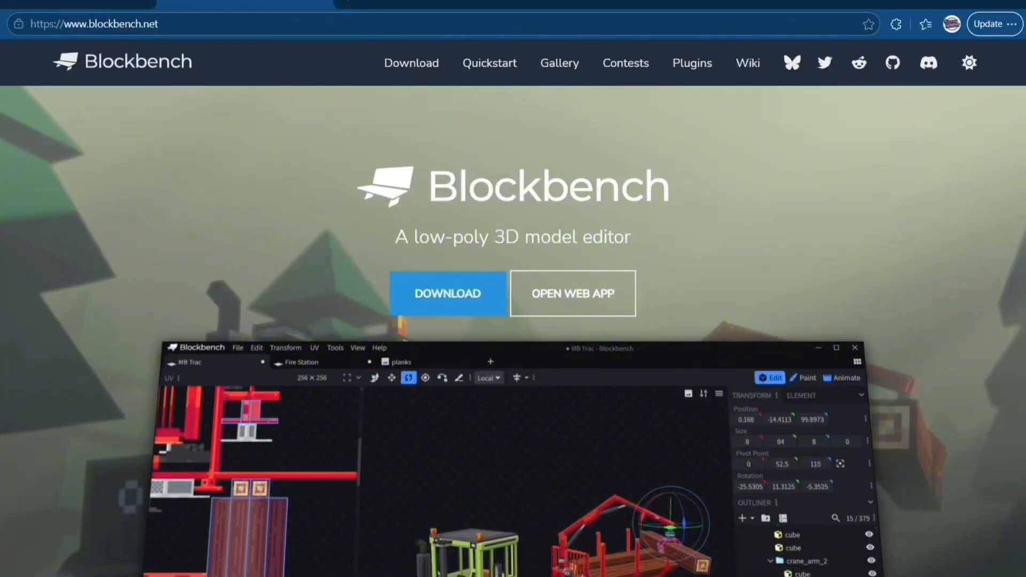
pyautogui.click(448, 294)
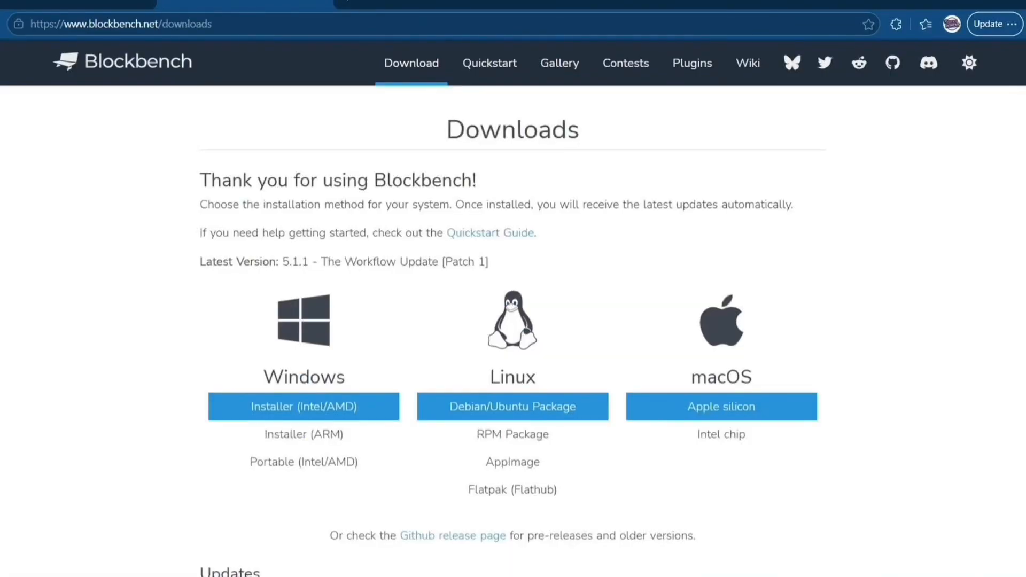
pyautogui.scroll(-1, 303, 388)
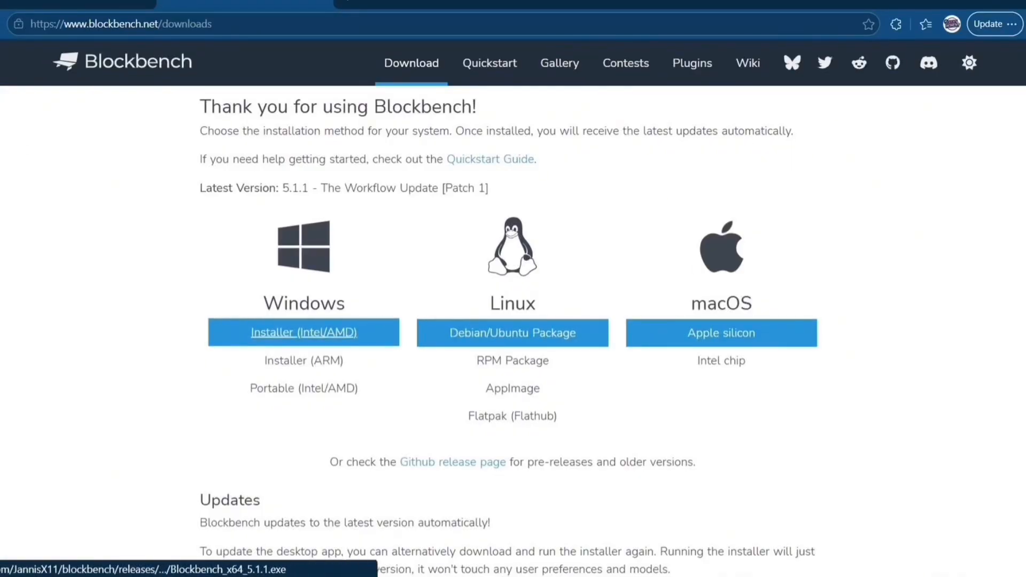
pyautogui.click(304, 333)
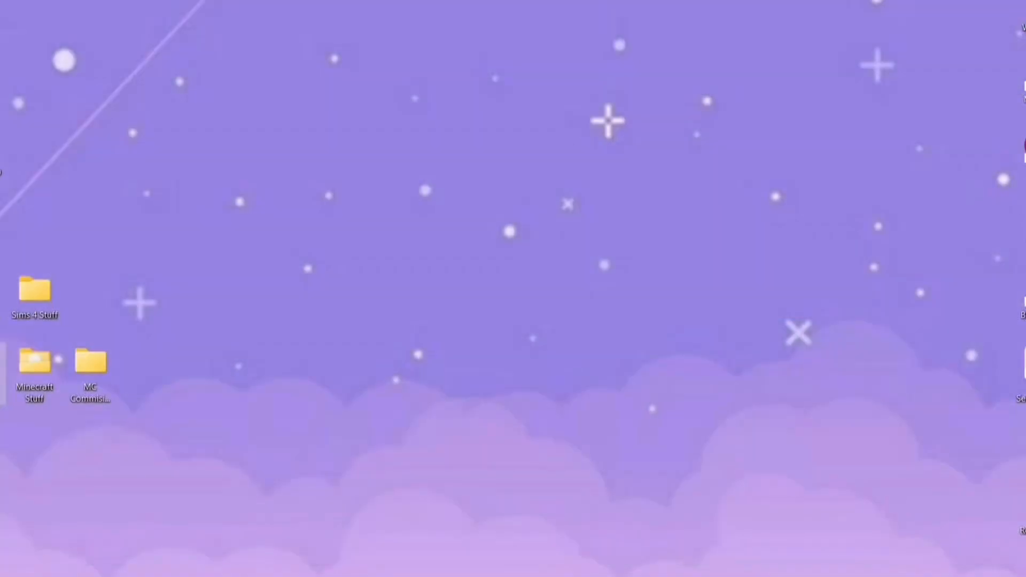
# Run Blockbench_x64_5.1.1 from the Downloads folder, accept the licence, keep the only-for-me option, and exit setup at the install location
pyautogui.rightClick(615, 576)
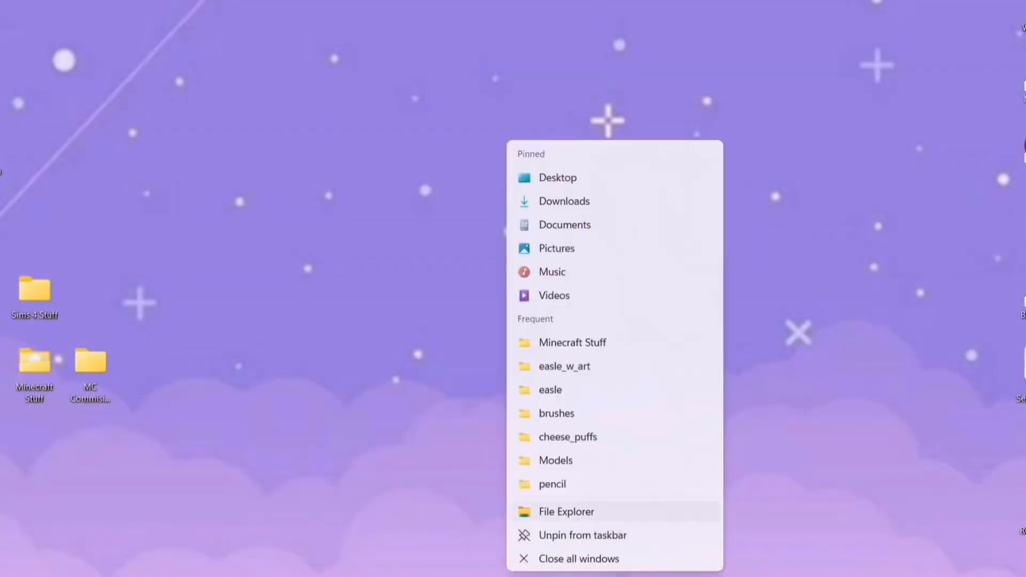
pyautogui.click(609, 201)
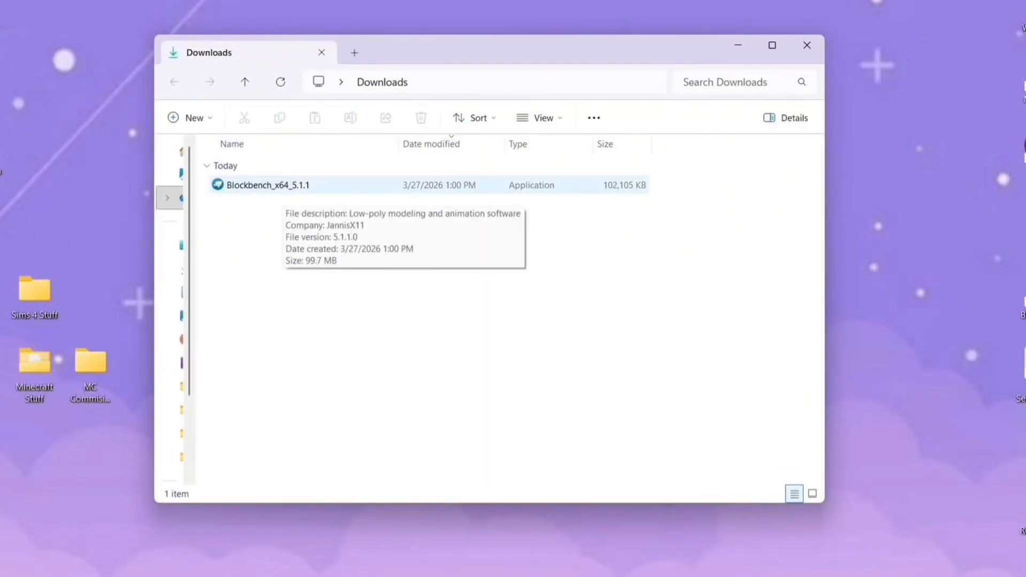
pyautogui.click(283, 186)
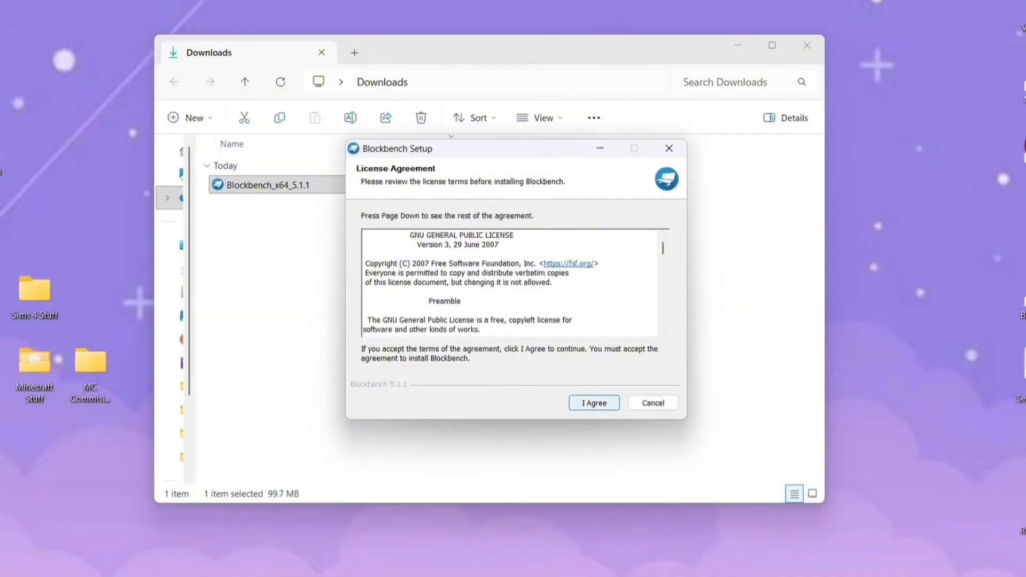
pyautogui.click(593, 403)
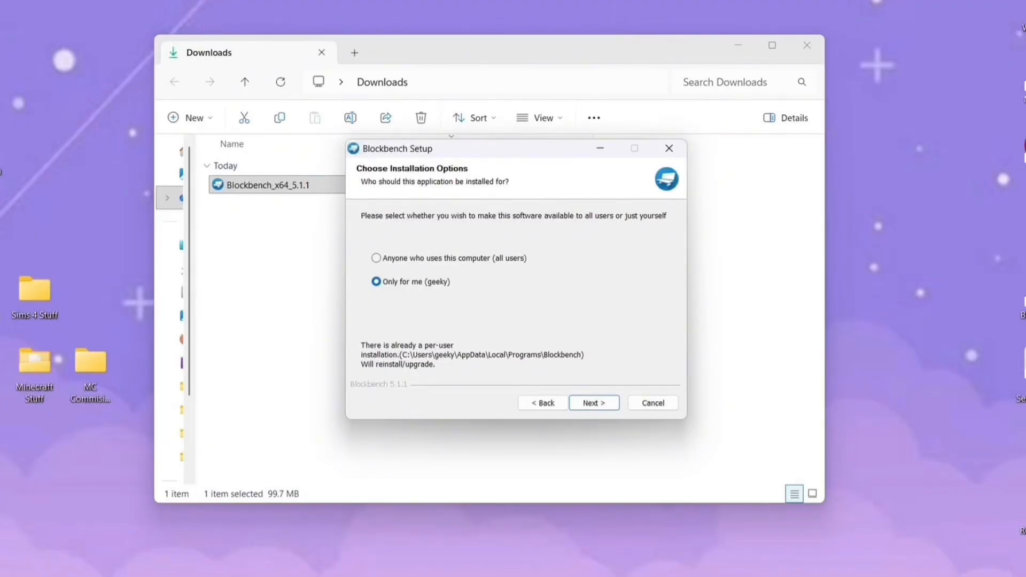
pyautogui.click(594, 403)
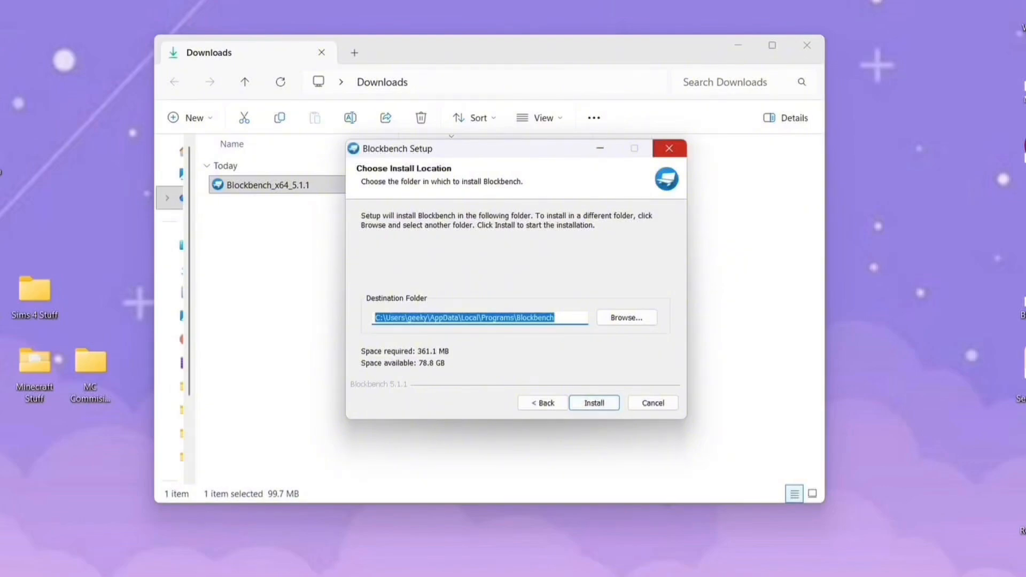
pyautogui.click(669, 149)
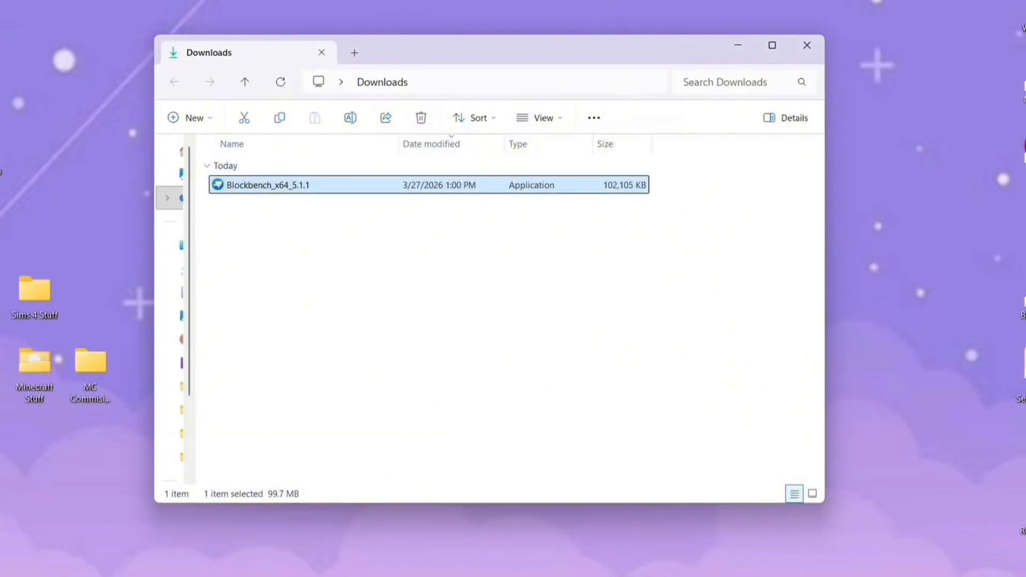
# Try to delete the Blockbench_x64_5.1.1 installer and close the Downloads folder window
pyautogui.press('Delete')
pyautogui.click(547, 288)
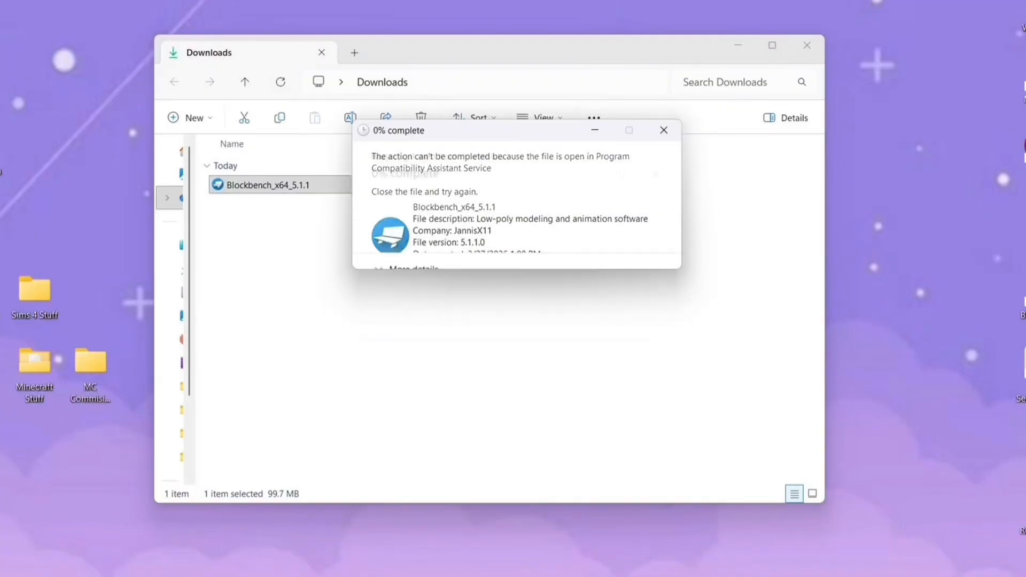
pyautogui.click(807, 46)
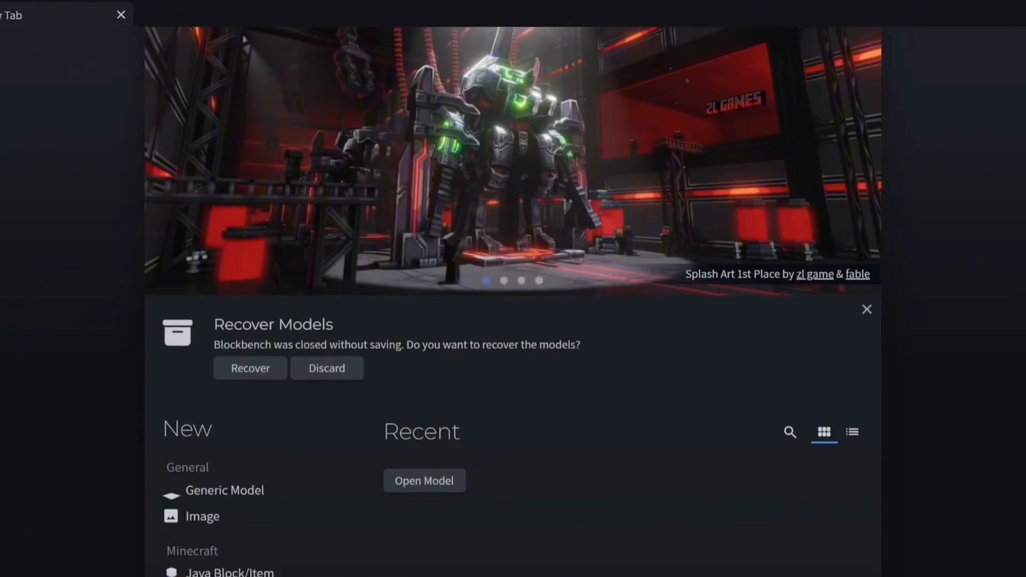
# Create a new Generic Model in Blockbench and collapse the UV and textures sidebar
pyautogui.scroll(-5, 213, 521)
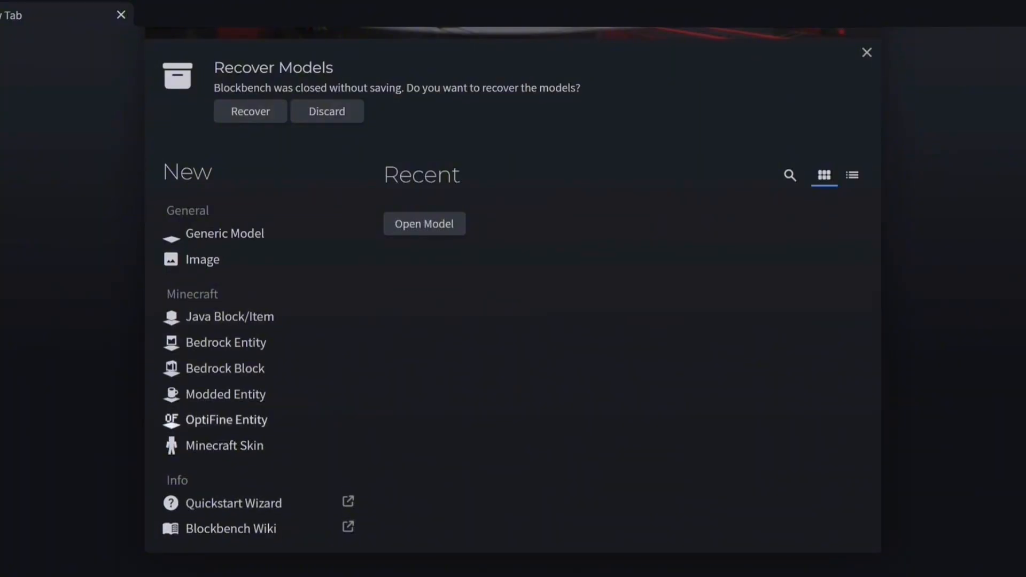
pyautogui.scroll(4, 213, 420)
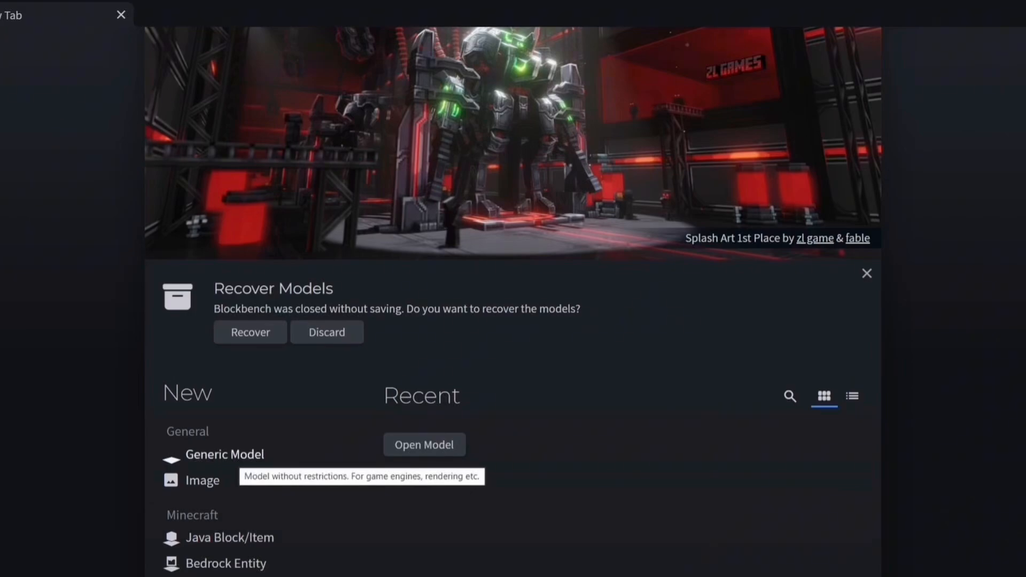
pyautogui.click(225, 454)
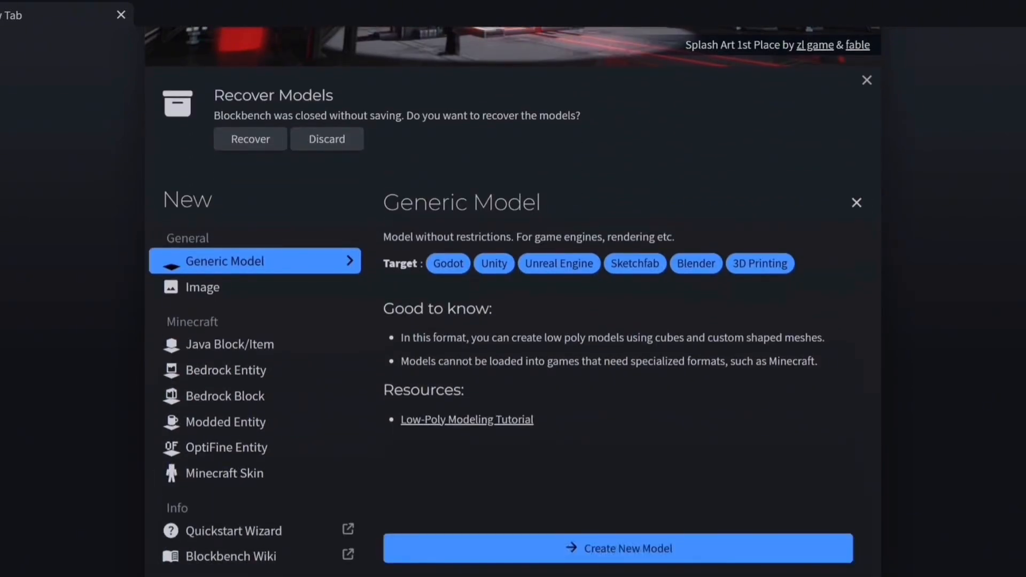
pyautogui.click(618, 548)
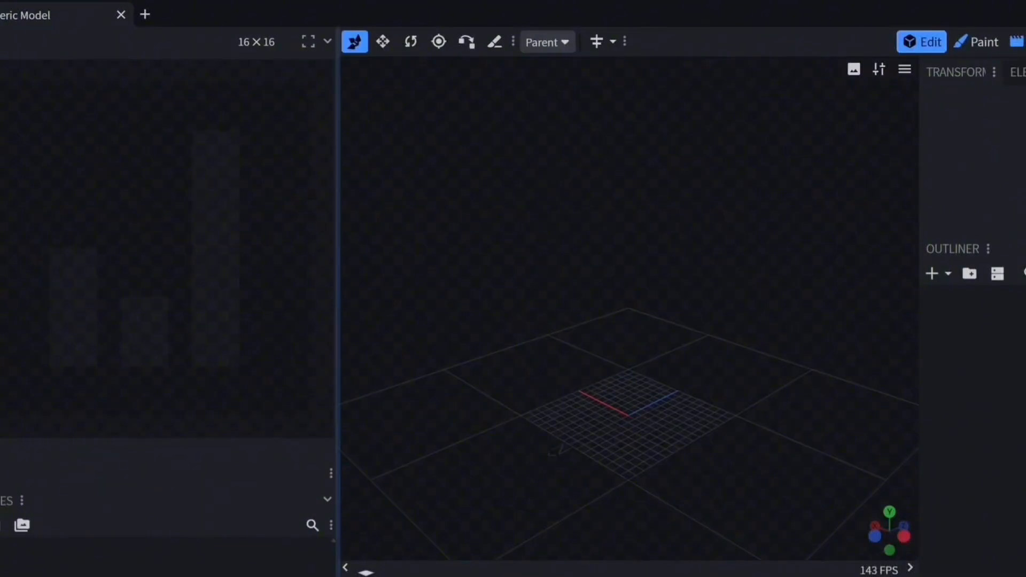
pyautogui.click(345, 568)
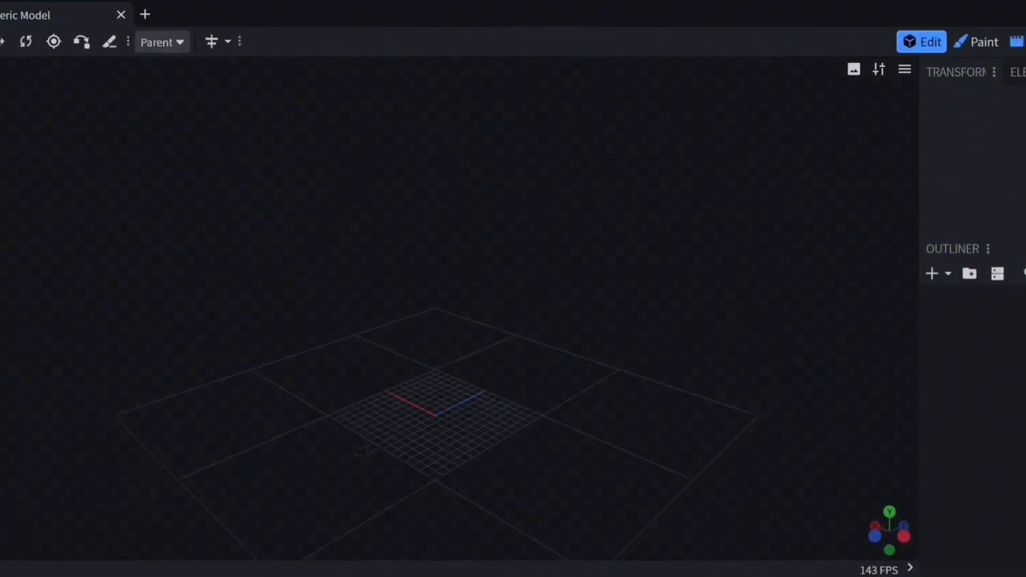
# Examine the empty modelling grid from different angles and distances
pyautogui.moveTo(470, 257); pyautogui.dragTo(529, 261)
pyautogui.scroll(5, 529, 261)
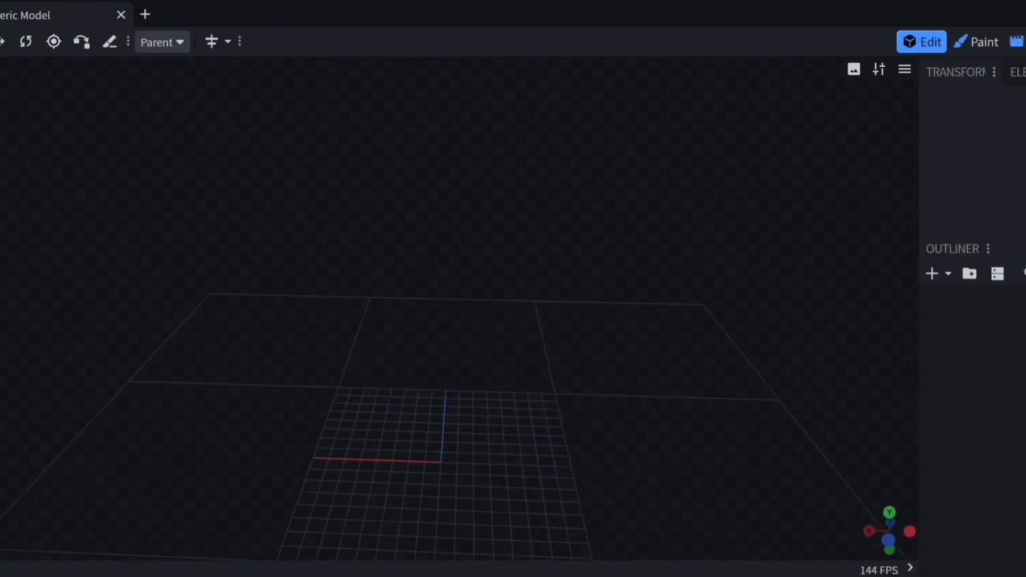
pyautogui.moveTo(529, 260); pyautogui.dragTo(493, 156, button='right')
pyautogui.moveTo(492, 156)
pyautogui.mouseDown()
pyautogui.moveTo(539, 157)
pyautogui.moveTo(438, 123)
pyautogui.moveTo(519, 158)
pyautogui.moveTo(503, 150)
pyautogui.moveTo(493, 158)
pyautogui.mouseUp()
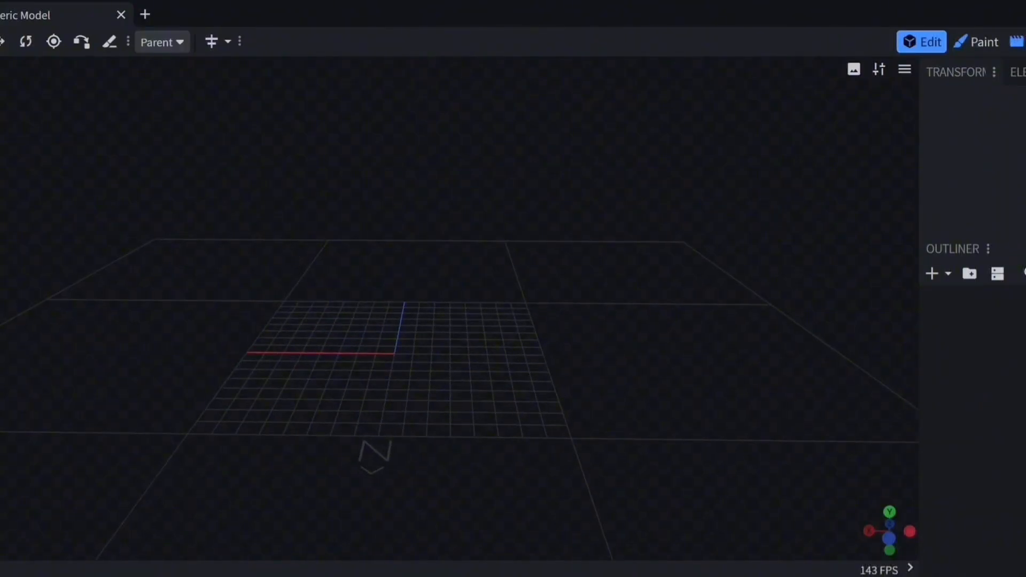
pyautogui.moveTo(494, 159)
pyautogui.mouseDown()
pyautogui.moveTo(506, 159)
pyautogui.moveTo(488, 151)
pyautogui.mouseUp()
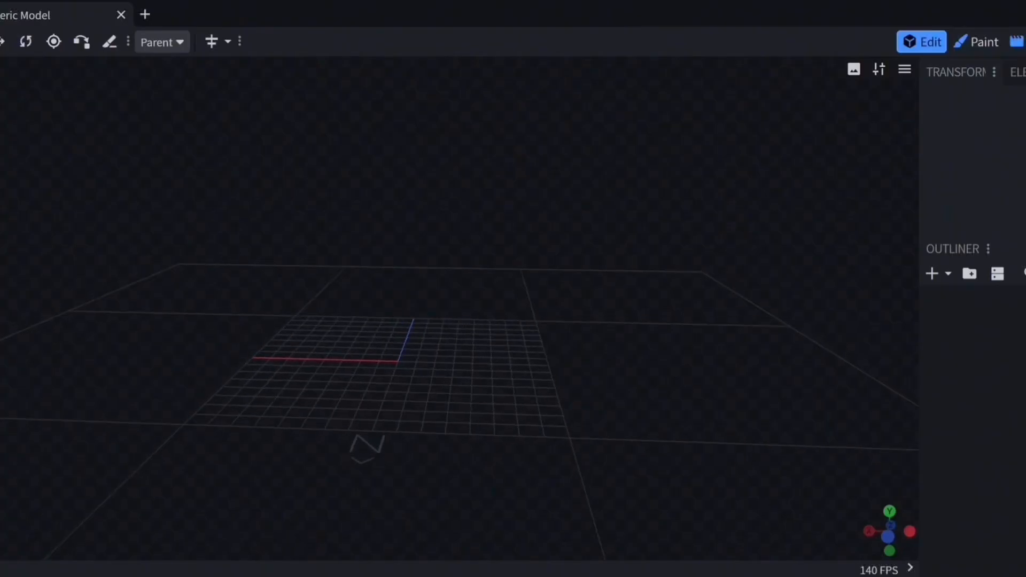
pyautogui.moveTo(480, 161); pyautogui.dragTo(524, 177, button='right')
pyautogui.moveTo(525, 177)
pyautogui.mouseDown()
pyautogui.moveTo(604, 177)
pyautogui.moveTo(484, 168)
pyautogui.moveTo(551, 171)
pyautogui.moveTo(523, 195)
pyautogui.moveTo(442, 173)
pyautogui.moveTo(523, 189)
pyautogui.moveTo(542, 174)
pyautogui.mouseUp()
pyautogui.moveTo(542, 174); pyautogui.dragTo(602, 150, button='right')
pyautogui.moveTo(602, 150)
pyautogui.mouseDown()
pyautogui.moveTo(580, 162)
pyautogui.moveTo(593, 157)
pyautogui.mouseUp()
pyautogui.scroll(3, 594, 157)
pyautogui.moveTo(593, 157); pyautogui.dragTo(544, 102, button='right')
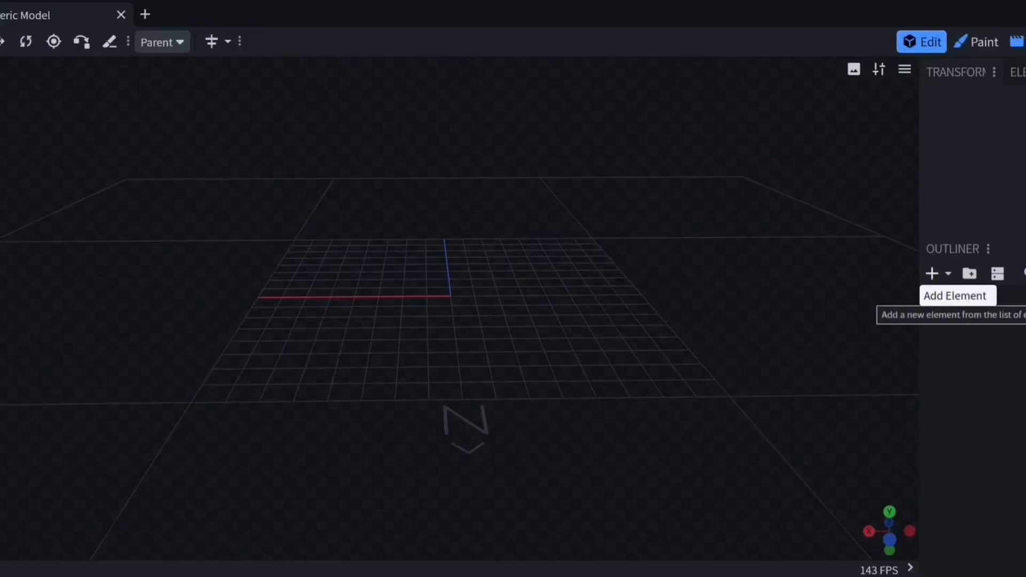
# Add a cuboid mesh with a diameter of 16 and a height of 8
pyautogui.click(932, 273)
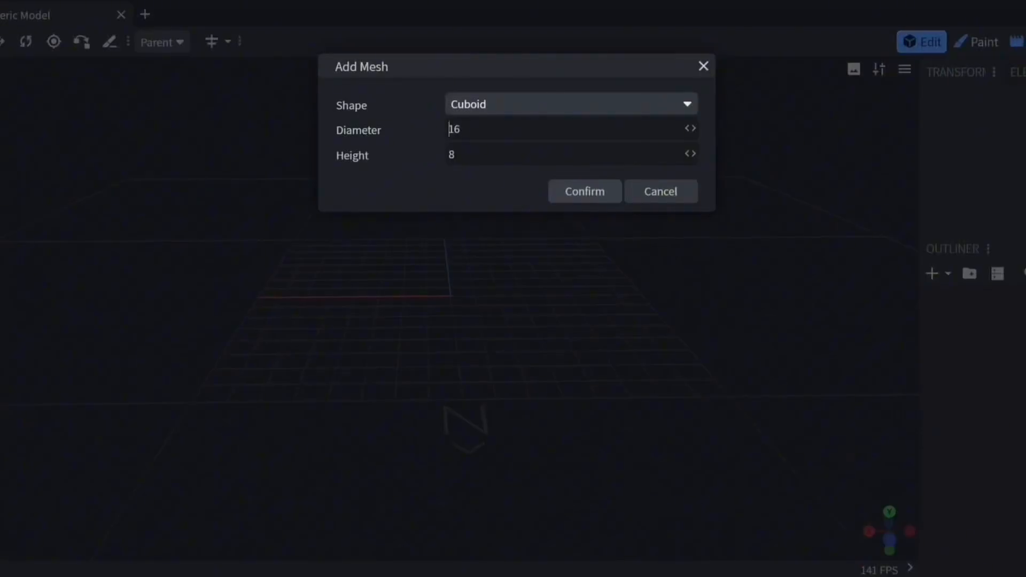
pyautogui.click(571, 104)
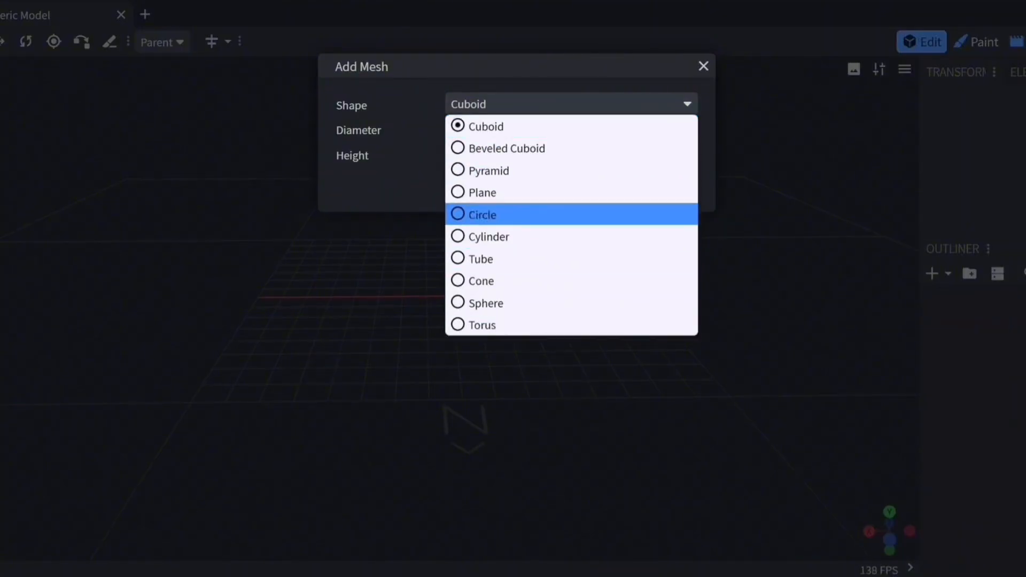
pyautogui.click(572, 127)
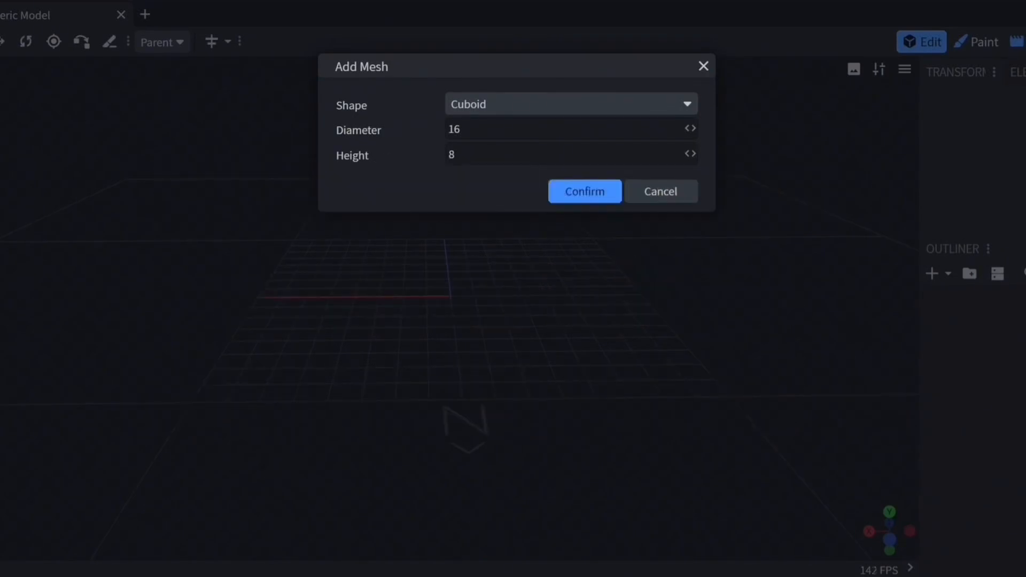
pyautogui.click(584, 192)
# Set the new cuboid mesh's diameter and height both to 1
pyautogui.scroll(-10, 460, 257)
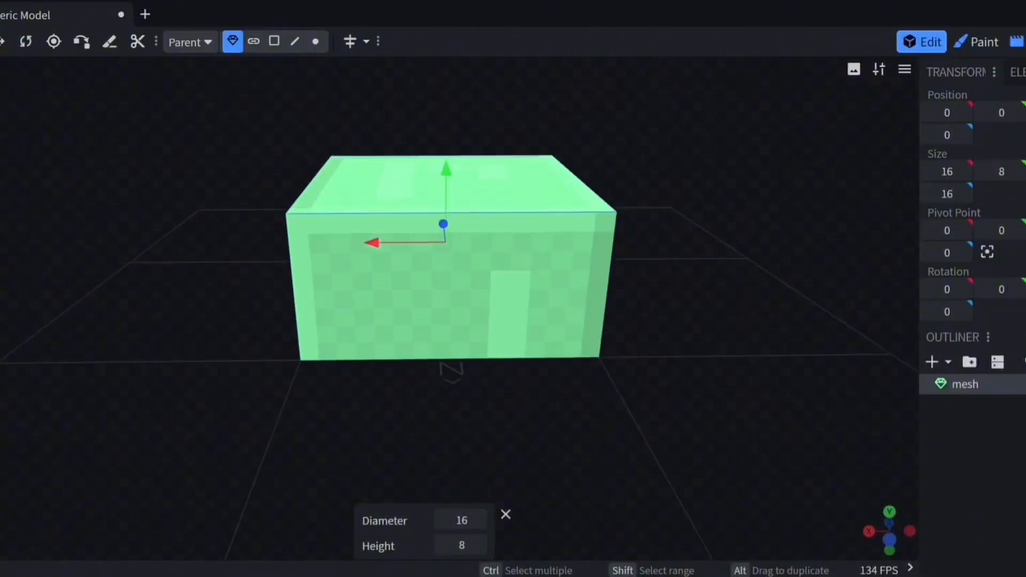
pyautogui.scroll(11, 460, 257)
pyautogui.scroll(-7, 459, 256)
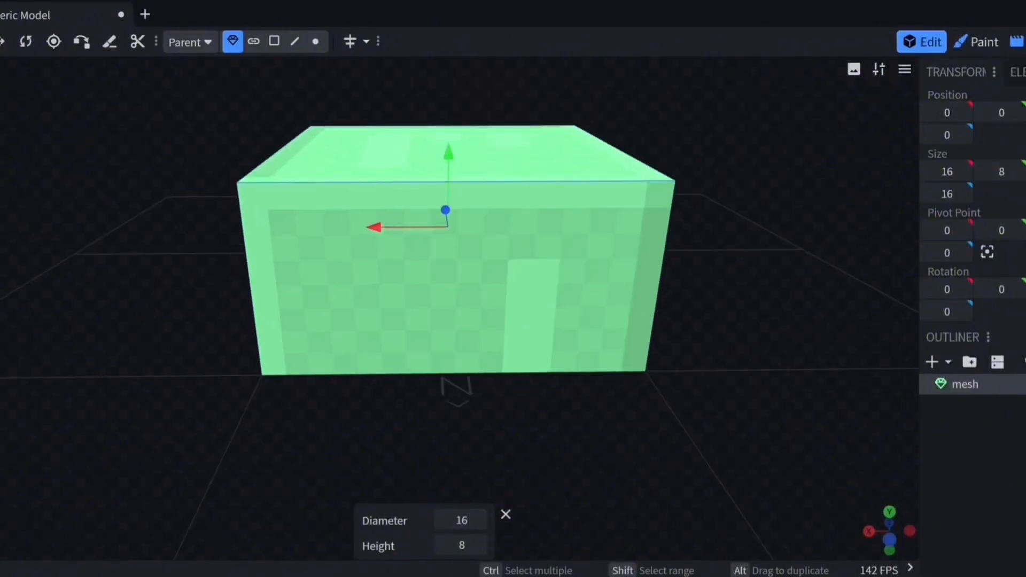
pyautogui.scroll(5, 460, 256)
pyautogui.scroll(-7, 460, 257)
pyautogui.moveTo(459, 256)
pyautogui.mouseDown(button='right')
pyautogui.moveTo(590, 258)
pyautogui.moveTo(462, 267)
pyautogui.mouseUp(button='right')
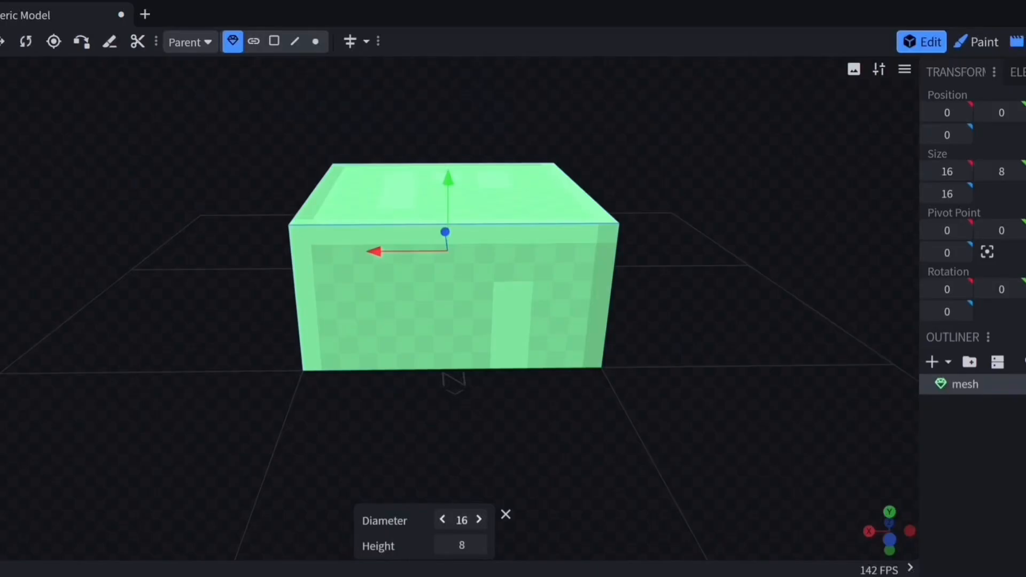
pyautogui.moveTo(462, 520); pyautogui.dragTo(99, 520)
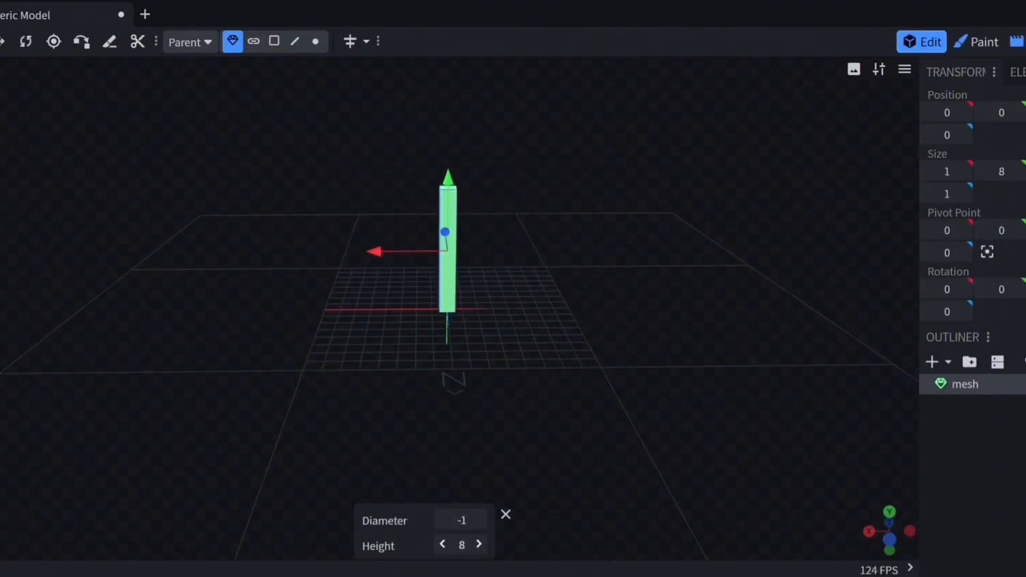
pyautogui.click(479, 520)
pyautogui.moveTo(461, 545); pyautogui.dragTo(313, 545)
pyautogui.scroll(12, 447, 320)
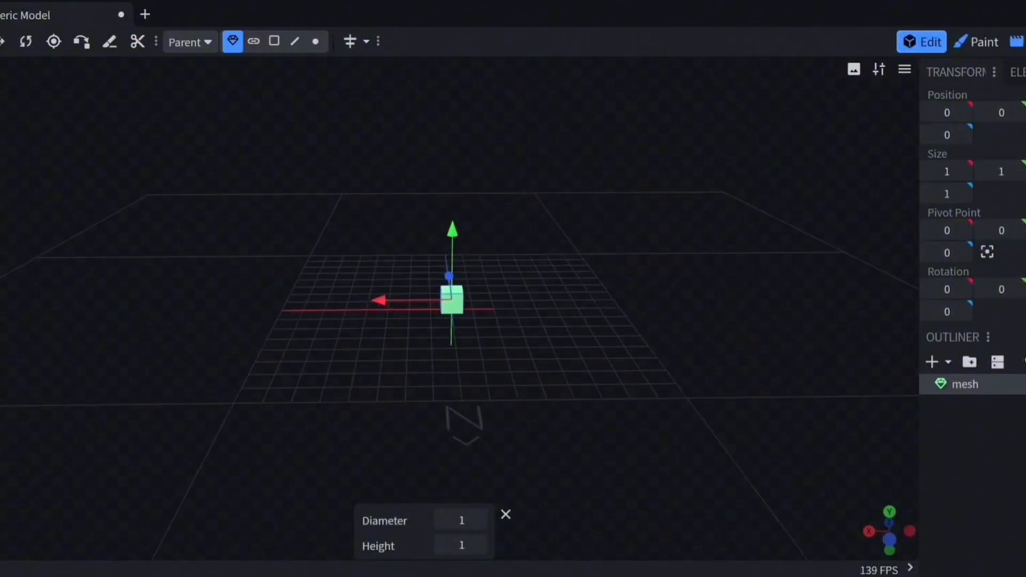
pyautogui.scroll(-8, 447, 320)
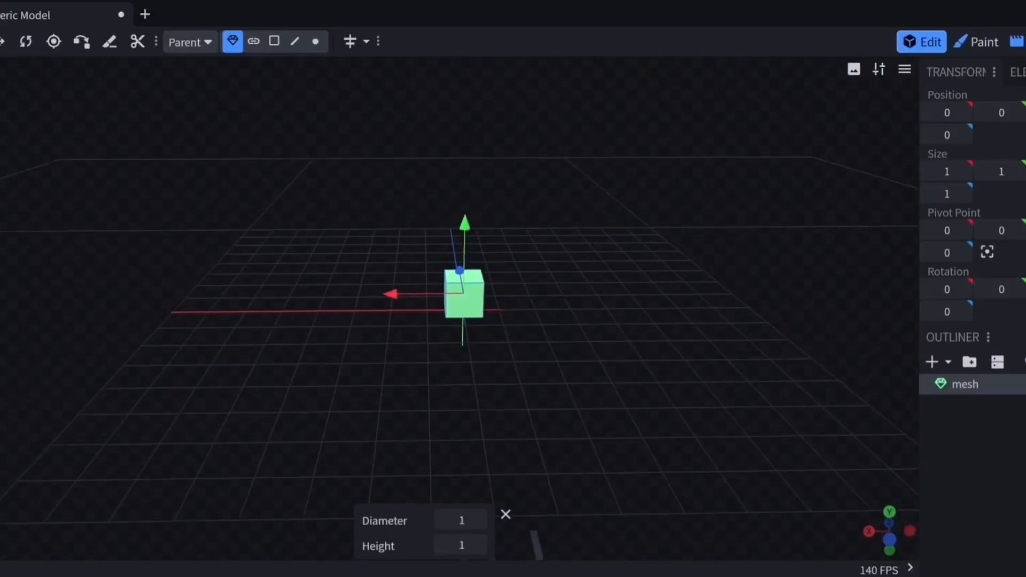
# Try out moving the small cube along its horizontal and vertical axes
pyautogui.moveTo(447, 331); pyautogui.dragTo(441, 327)
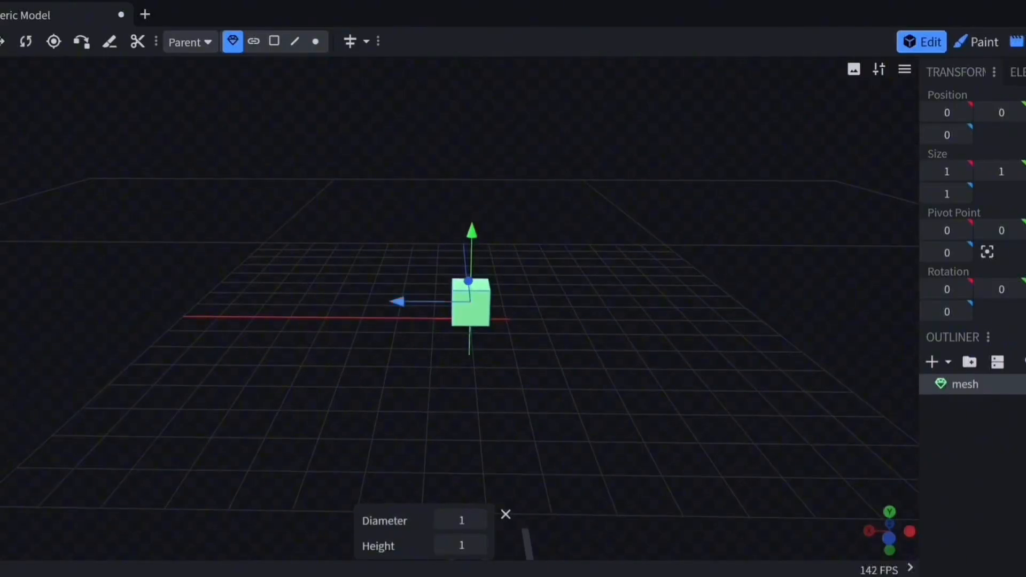
pyautogui.moveTo(397, 302)
pyautogui.mouseDown()
pyautogui.moveTo(287, 301)
pyautogui.moveTo(434, 302)
pyautogui.moveTo(397, 302)
pyautogui.mouseUp()
pyautogui.moveTo(471, 231)
pyautogui.mouseDown()
pyautogui.moveTo(472, 199)
pyautogui.moveTo(472, 231)
pyautogui.mouseUp()
pyautogui.moveTo(397, 302); pyautogui.dragTo(397, 302)
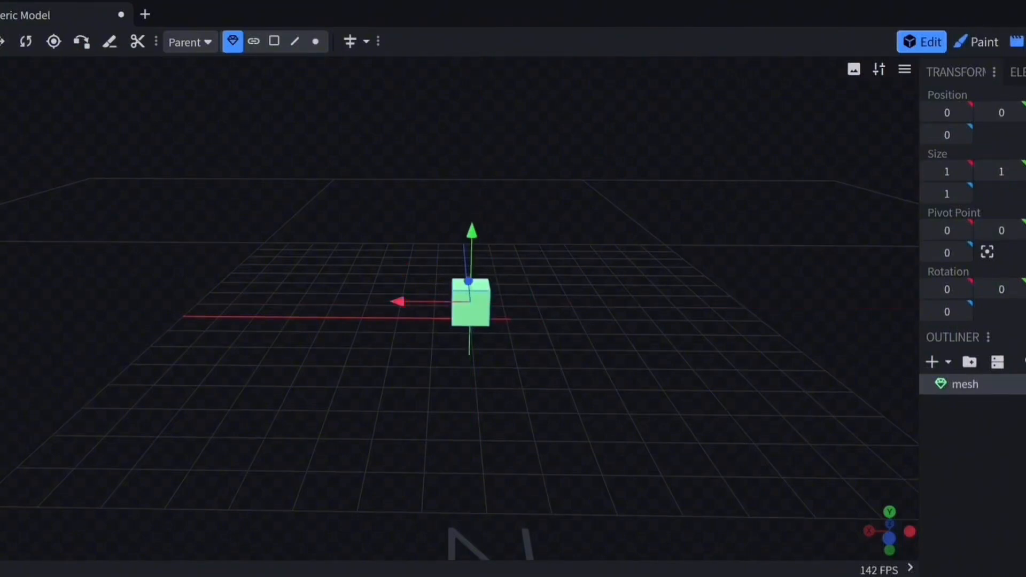
# Try out resizing the small cube along its horizontal and vertical axes with the Resize tool
pyautogui.moveTo(374, 353); pyautogui.dragTo(433, 355)
pyautogui.moveTo(290, 289)
pyautogui.mouseDown()
pyautogui.moveTo(250, 271)
pyautogui.moveTo(290, 289)
pyautogui.mouseUp()
pyautogui.moveTo(374, 352); pyautogui.dragTo(313, 352)
pyautogui.click(3, 41)
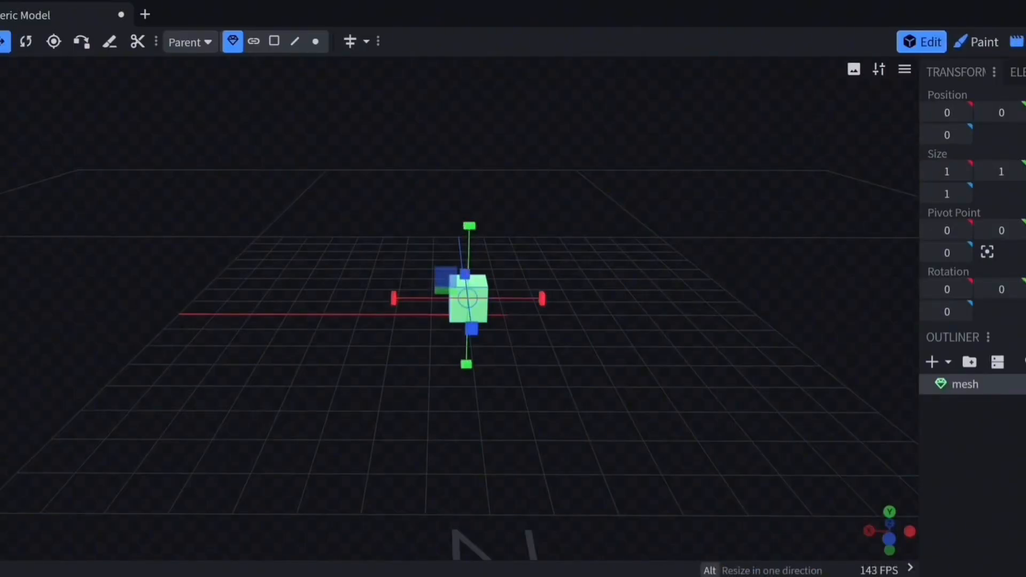
pyautogui.click(0, 42)
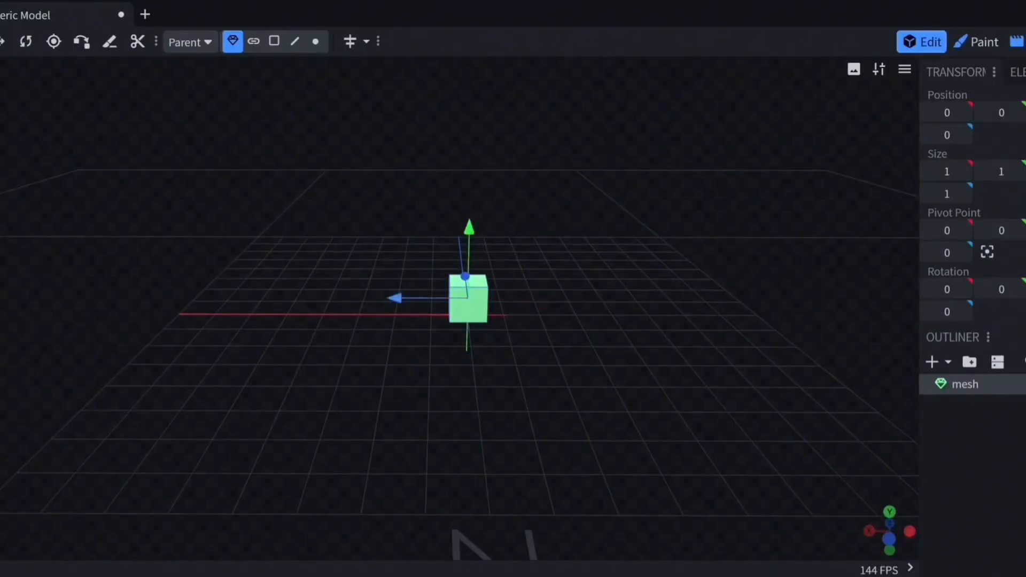
pyautogui.click(2, 41)
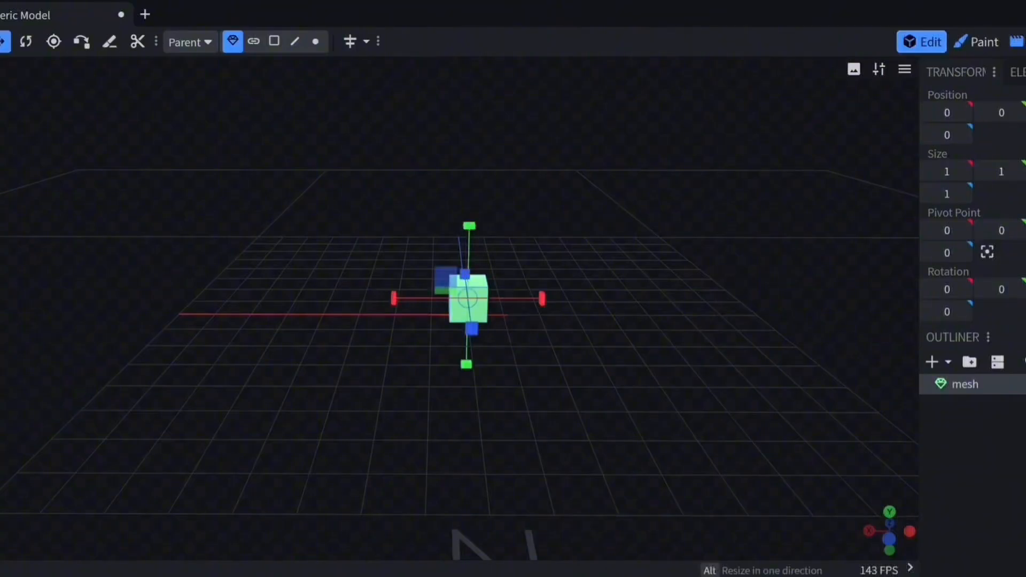
pyautogui.moveTo(542, 298)
pyautogui.mouseDown()
pyautogui.moveTo(632, 315)
pyautogui.moveTo(568, 327)
pyautogui.moveTo(542, 298)
pyautogui.mouseUp()
pyautogui.moveTo(470, 226)
pyautogui.mouseDown()
pyautogui.moveTo(502, 115)
pyautogui.moveTo(505, 262)
pyautogui.moveTo(470, 226)
pyautogui.mouseUp()
# Rotate the small cube freely about its axes, ending at 15 on X and -2.5 on Y
pyautogui.click(26, 42)
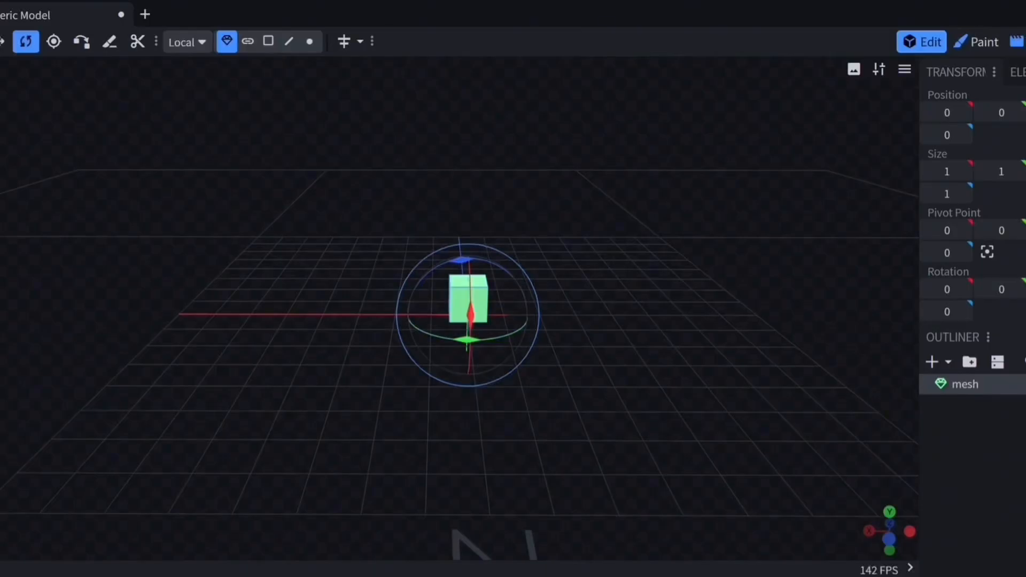
pyautogui.moveTo(471, 374); pyautogui.dragTo(574, 352)
pyautogui.moveTo(414, 339)
pyautogui.mouseDown()
pyautogui.moveTo(389, 357)
pyautogui.moveTo(450, 350)
pyautogui.moveTo(422, 353)
pyautogui.mouseUp()
pyautogui.moveTo(497, 364); pyautogui.dragTo(448, 379)
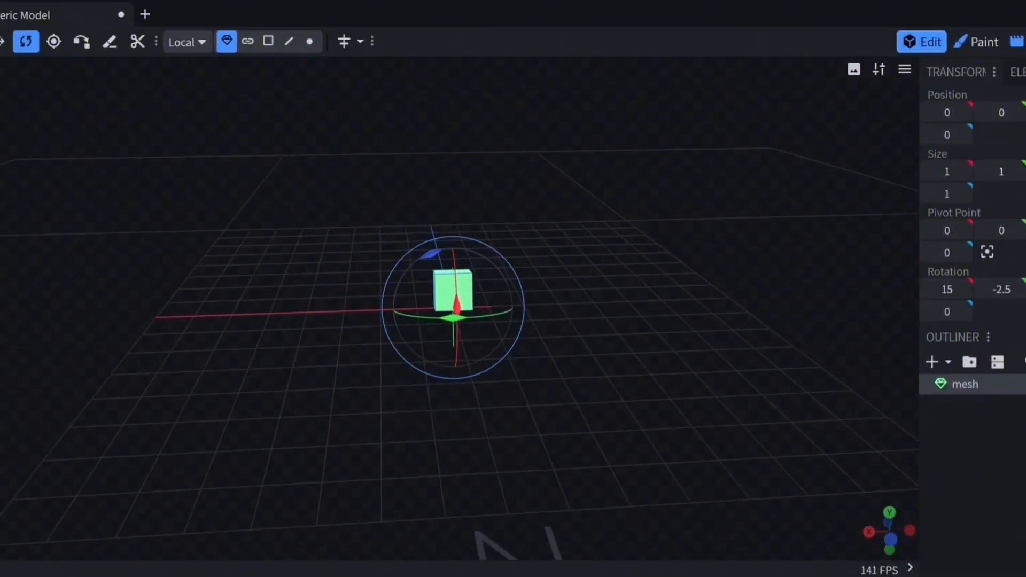
# Undo the last two rotations of the small cube
pyautogui.click(107, 1)
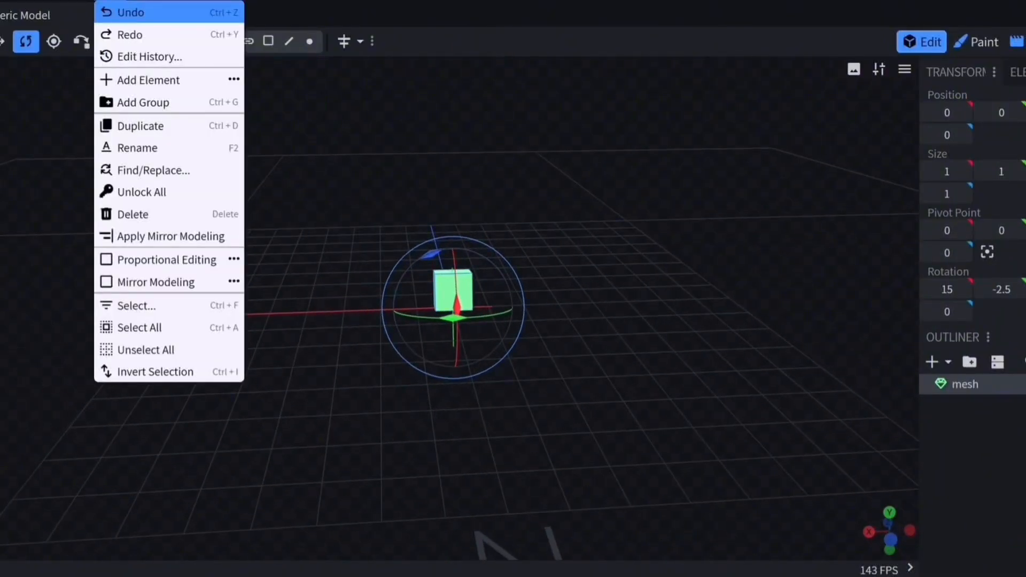
pyautogui.click(131, 11)
pyautogui.click(107, 1)
pyautogui.click(130, 12)
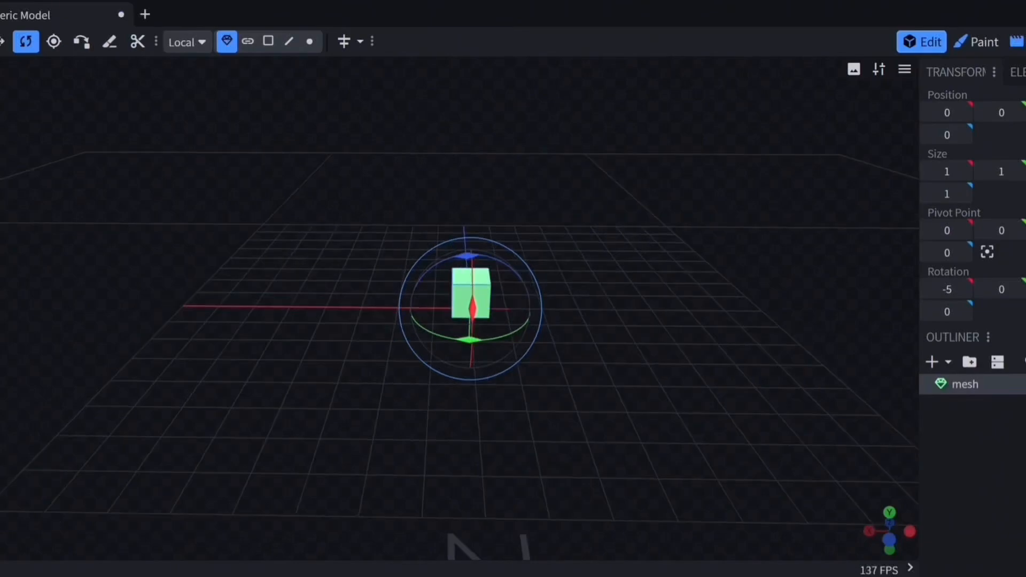
# Try out the Pivot and Vertex Snap tools on the cube without changing it
pyautogui.click(53, 41)
pyautogui.moveTo(374, 363)
pyautogui.mouseDown()
pyautogui.moveTo(410, 361)
pyautogui.moveTo(375, 346)
pyautogui.moveTo(389, 351)
pyautogui.mouseUp()
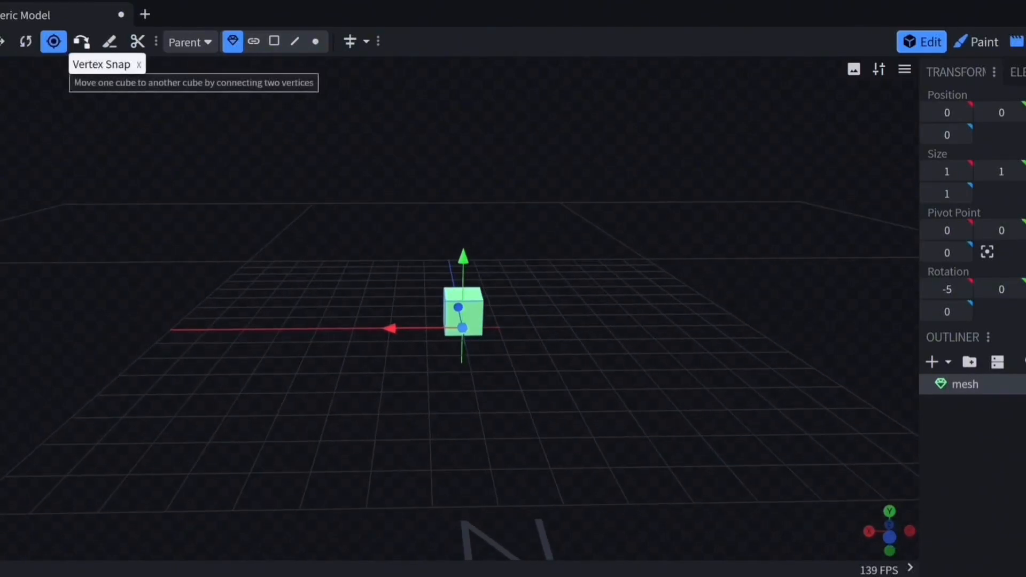
pyautogui.click(81, 41)
pyautogui.scroll(5, 459, 310)
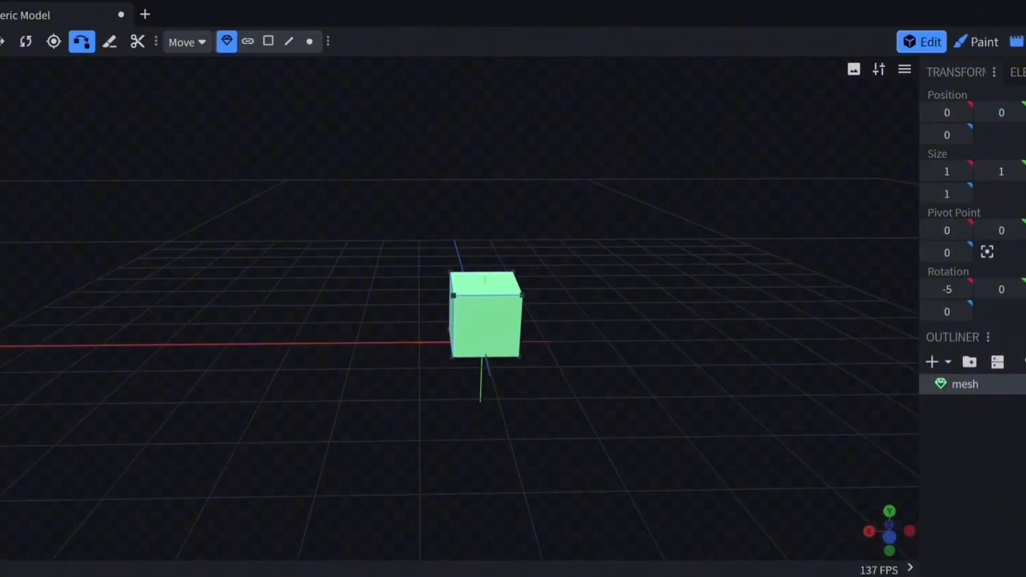
pyautogui.scroll(-4, 459, 310)
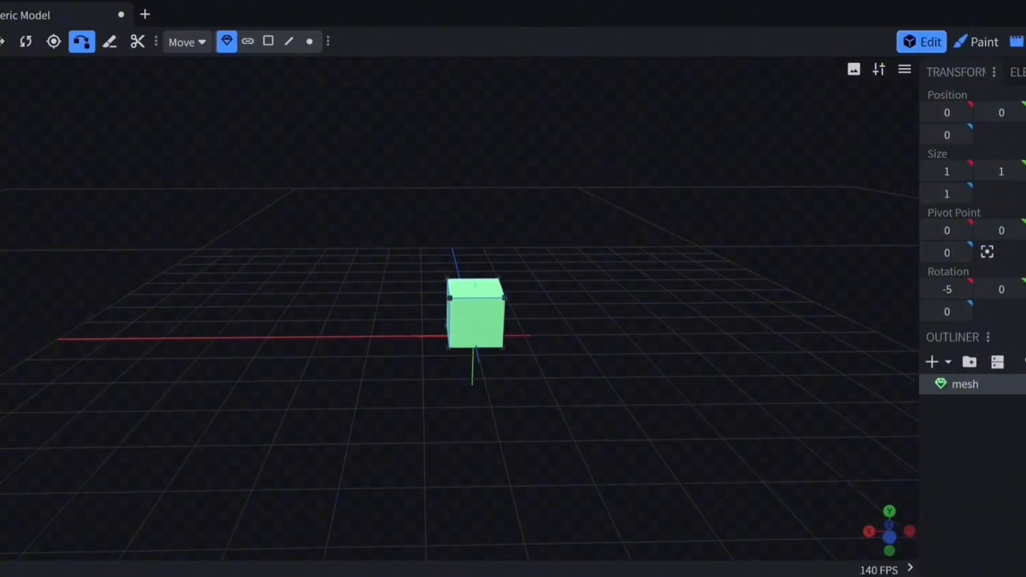
# Return to the Move tool and examine the cube on the grid from different angles and distances
pyautogui.press('v')
pyautogui.scroll(-2, 459, 310)
pyautogui.moveTo(459, 407); pyautogui.dragTo(466, 399)
pyautogui.moveTo(466, 399); pyautogui.dragTo(428, 378, button='right')
pyautogui.moveTo(428, 378)
pyautogui.mouseDown()
pyautogui.moveTo(407, 367)
pyautogui.moveTo(455, 373)
pyautogui.moveTo(418, 364)
pyautogui.moveTo(419, 374)
pyautogui.mouseUp()
pyautogui.scroll(-2, 460, 308)
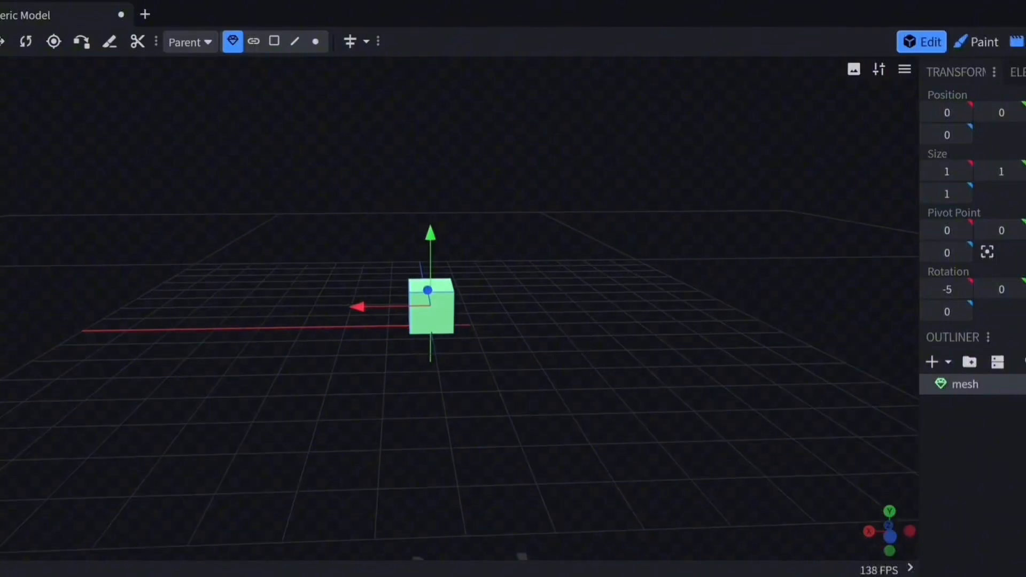
pyautogui.scroll(2, 442, 315)
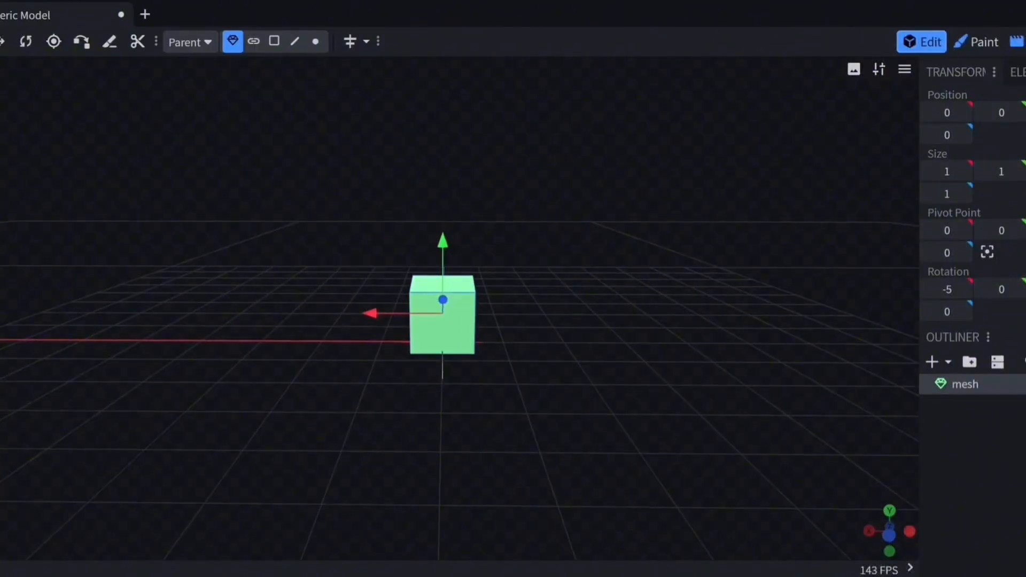
pyautogui.moveTo(419, 374)
pyautogui.mouseDown()
pyautogui.moveTo(374, 377)
pyautogui.moveTo(467, 377)
pyautogui.moveTo(412, 375)
pyautogui.mouseUp()
pyautogui.scroll(-5, 443, 316)
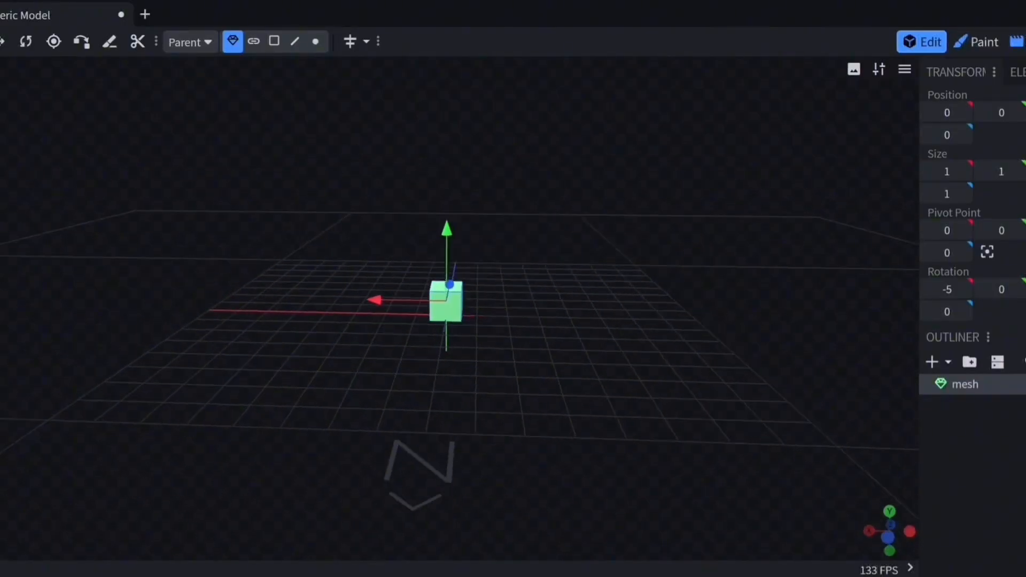
pyautogui.moveTo(419, 462); pyautogui.dragTo(435, 430)
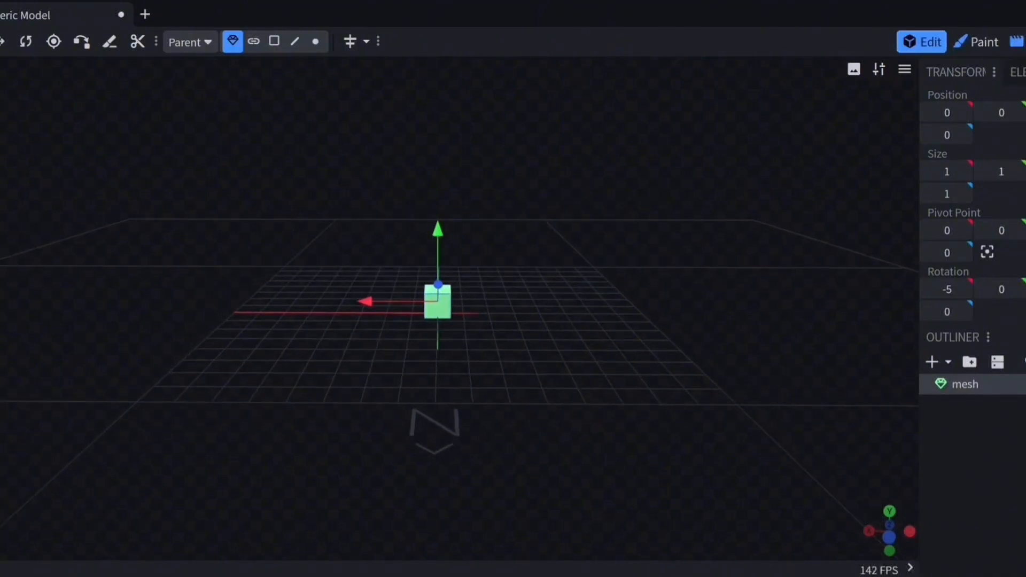
pyautogui.scroll(4, 437, 310)
pyautogui.scroll(-2, 437, 310)
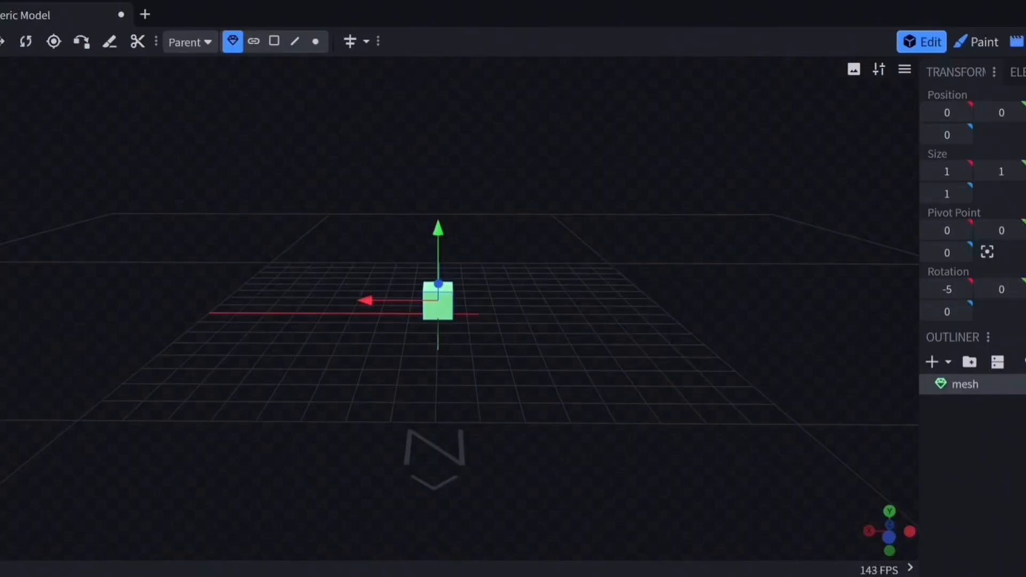
# Stretch the cube into a flat slab, with its X and Z sizes both 7
pyautogui.click(4, 41)
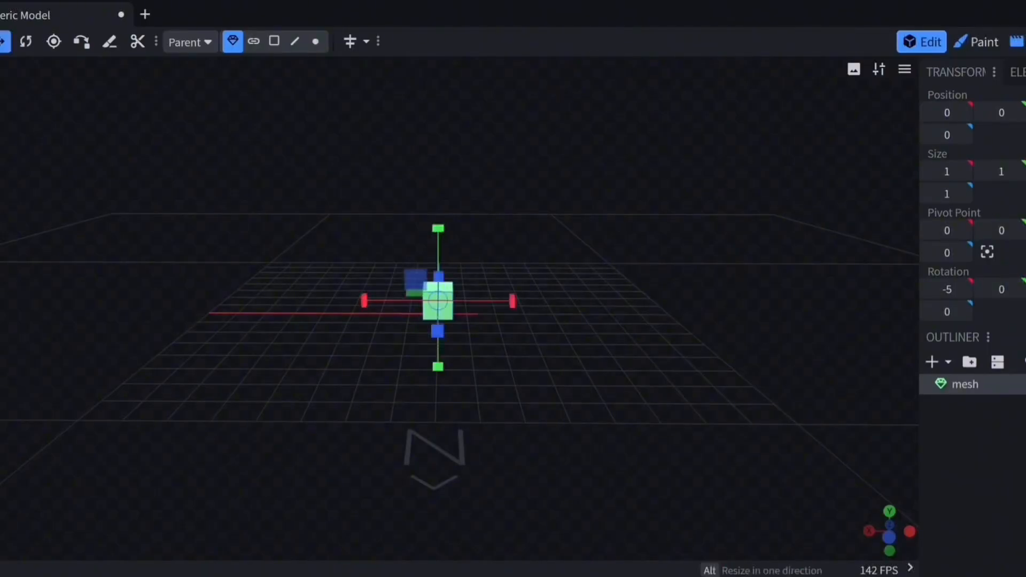
pyautogui.moveTo(363, 300); pyautogui.dragTo(364, 334)
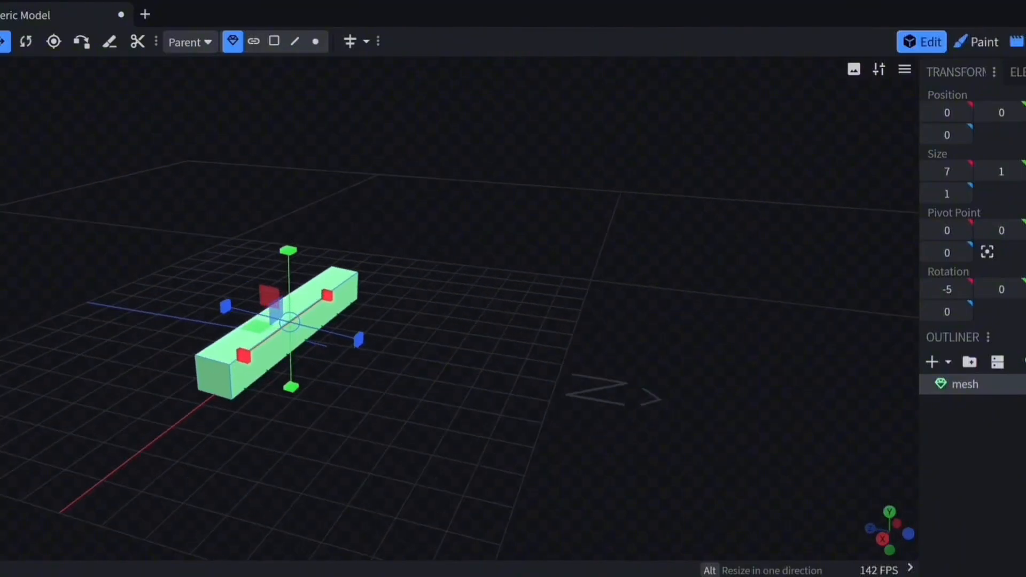
pyautogui.moveTo(260, 338); pyautogui.dragTo(275, 337)
pyautogui.moveTo(350, 345); pyautogui.dragTo(459, 355)
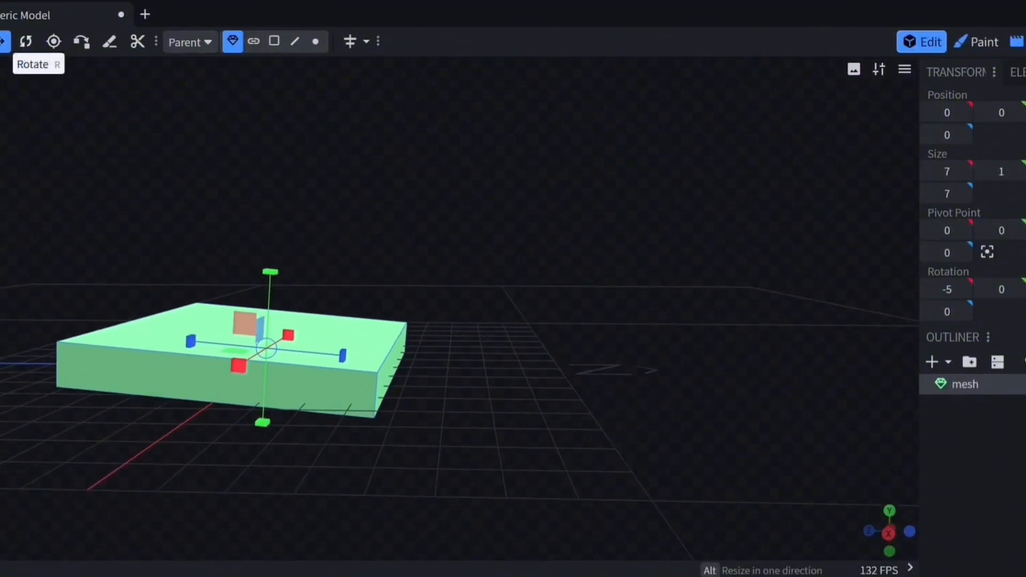
# Level the slab by rotating it 5 degrees about X to a rotation of 0
pyautogui.click(26, 42)
pyautogui.moveTo(315, 333); pyautogui.dragTo(315, 333)
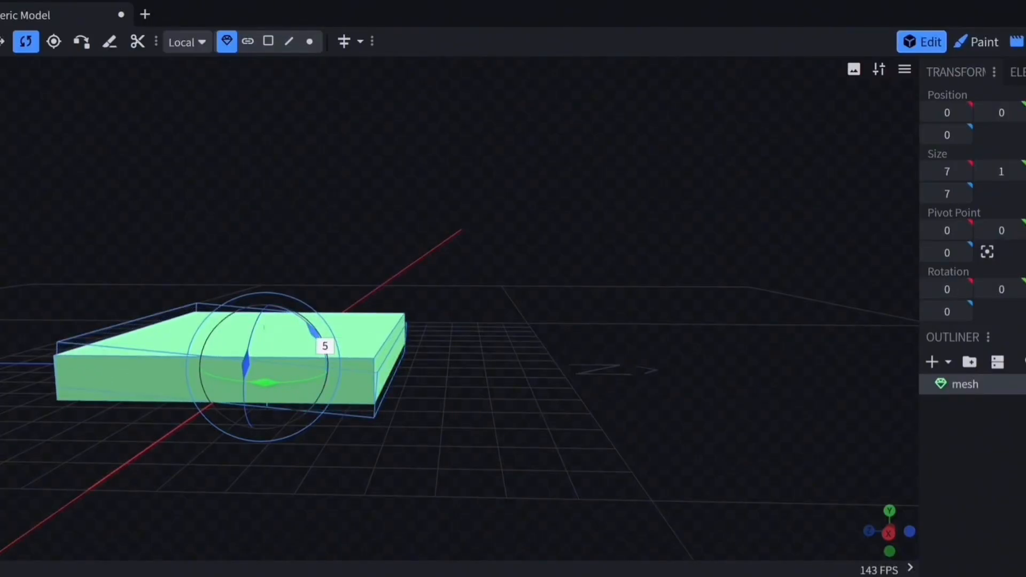
pyautogui.moveTo(428, 369); pyautogui.dragTo(307, 385)
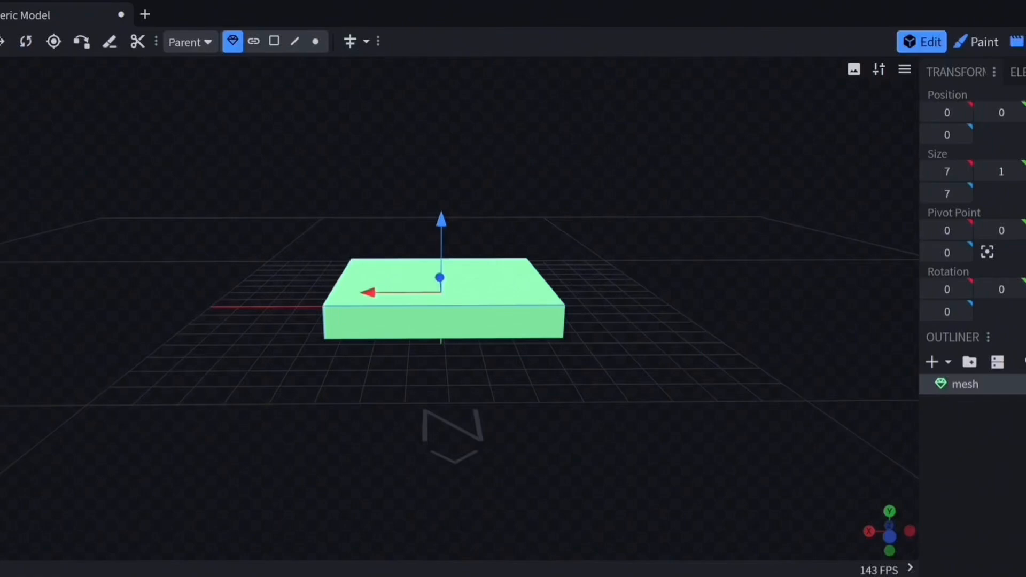
# Raise the slab above the grid to a Y position of 5
pyautogui.moveTo(442, 220); pyautogui.dragTo(442, 84)
pyautogui.scroll(-3, 460, 320)
pyautogui.moveTo(460, 385)
pyautogui.mouseDown()
pyautogui.moveTo(494, 371)
pyautogui.moveTo(459, 372)
pyautogui.mouseUp()
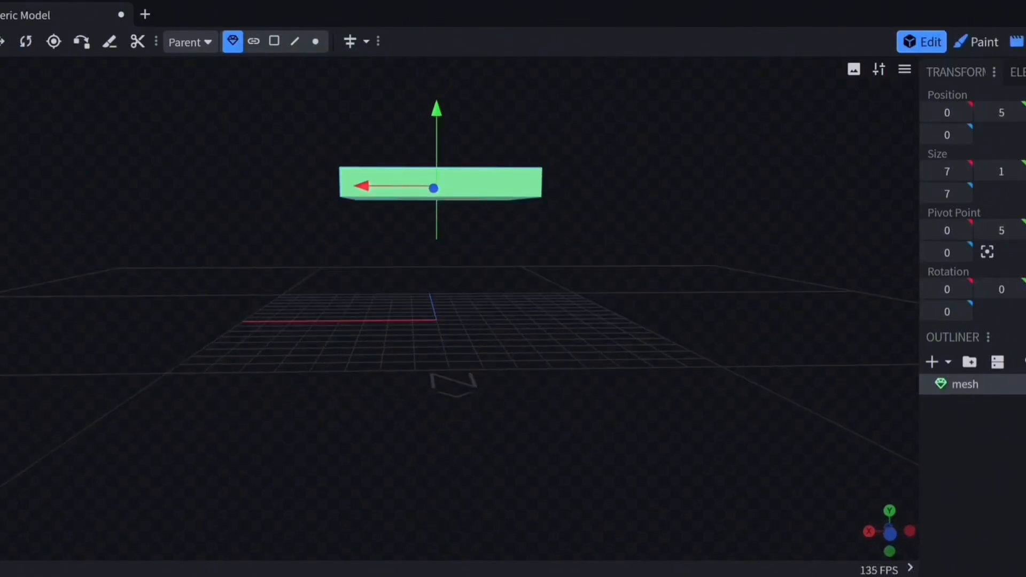
# Duplicate the raised slab and lower the copy to a Y position of 2
pyautogui.rightClick(486, 187)
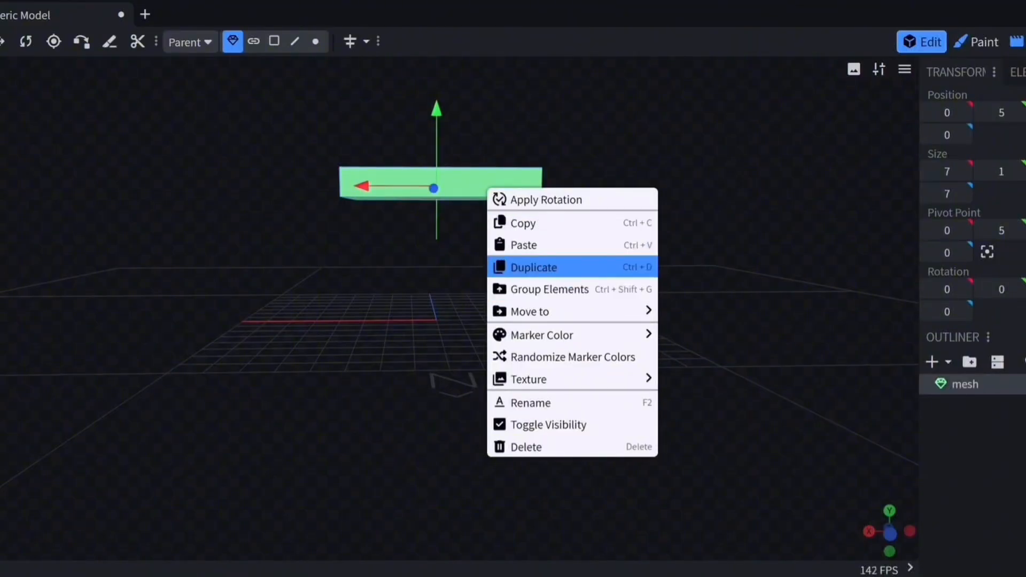
pyautogui.click(533, 267)
pyautogui.moveTo(437, 112); pyautogui.dragTo(429, 198)
# Narrow the lower slab into a bar by reducing its X size to 1
pyautogui.click(435, 186)
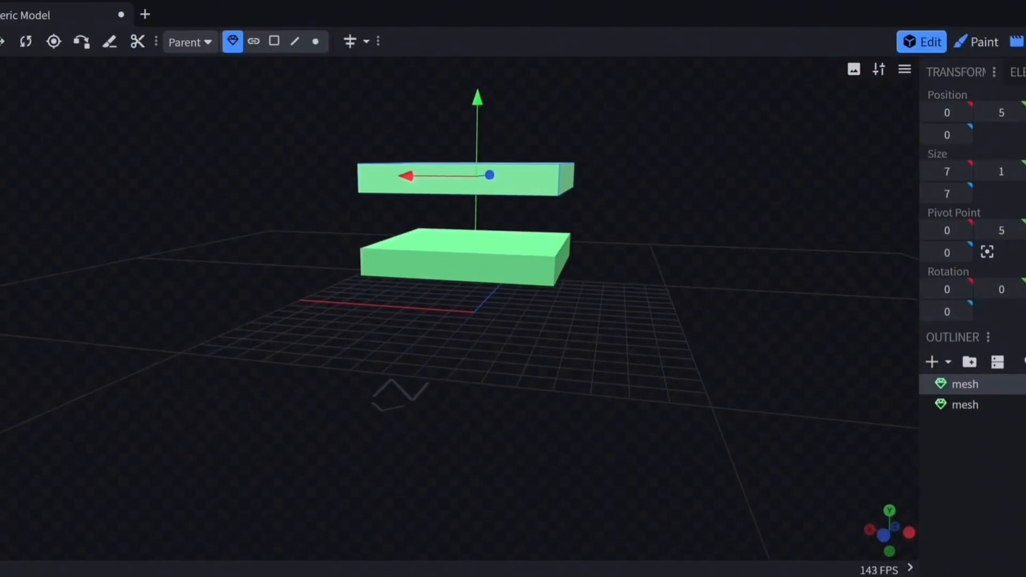
pyautogui.moveTo(401, 393); pyautogui.dragTo(457, 396)
pyautogui.click(423, 262)
pyautogui.click(3, 42)
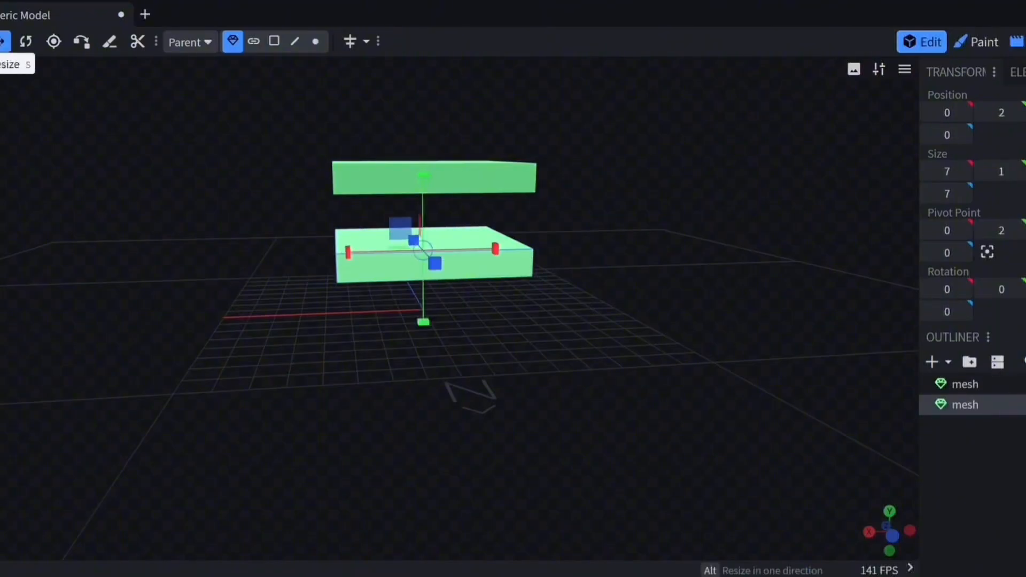
pyautogui.moveTo(495, 248); pyautogui.dragTo(422, 251)
# Stand the bar upright at -90 degrees about X and place it near the slab's corner at X 3, Z -3
pyautogui.moveTo(385, 342); pyautogui.dragTo(497, 348)
pyautogui.click(26, 41)
pyautogui.moveTo(342, 251); pyautogui.dragTo(447, 401)
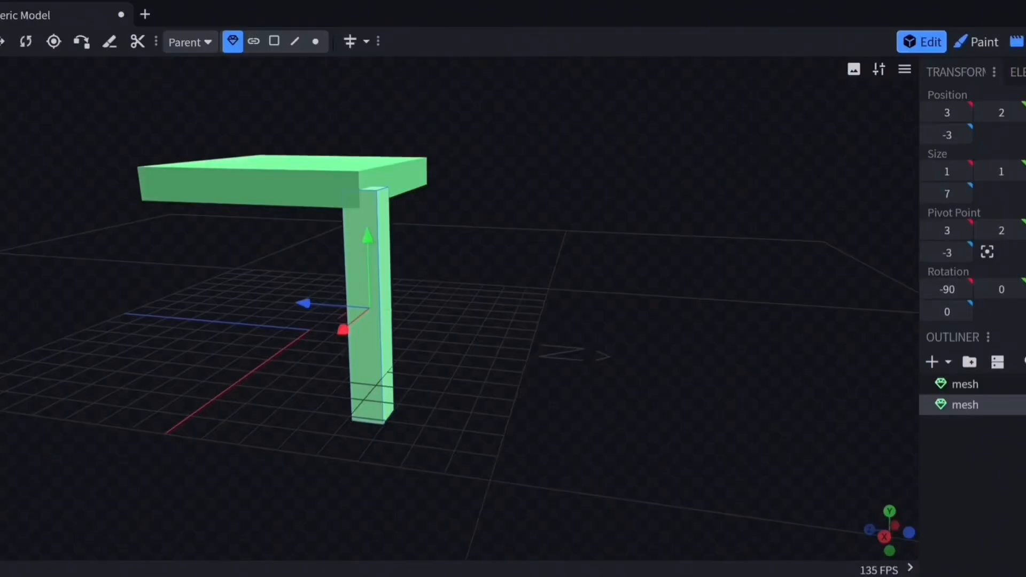
# Shift the upright leg to a Z position of -2.5 to align it with the edge of the top slab
pyautogui.moveTo(588, 332); pyautogui.dragTo(609, 337)
pyautogui.moveTo(319, 317); pyautogui.dragTo(284, 318)
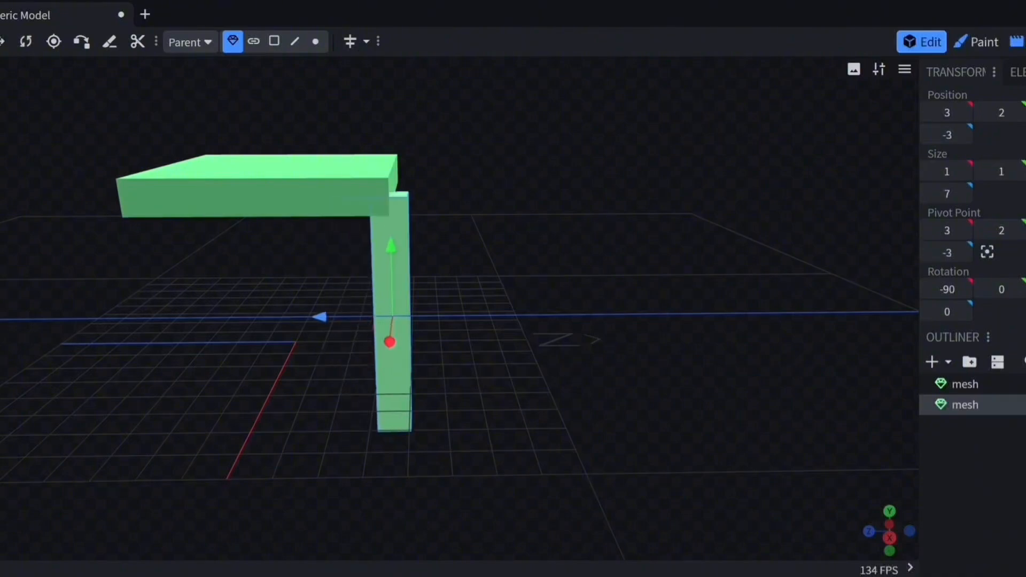
pyautogui.moveTo(609, 337); pyautogui.dragTo(513, 345)
pyautogui.click(438, 174)
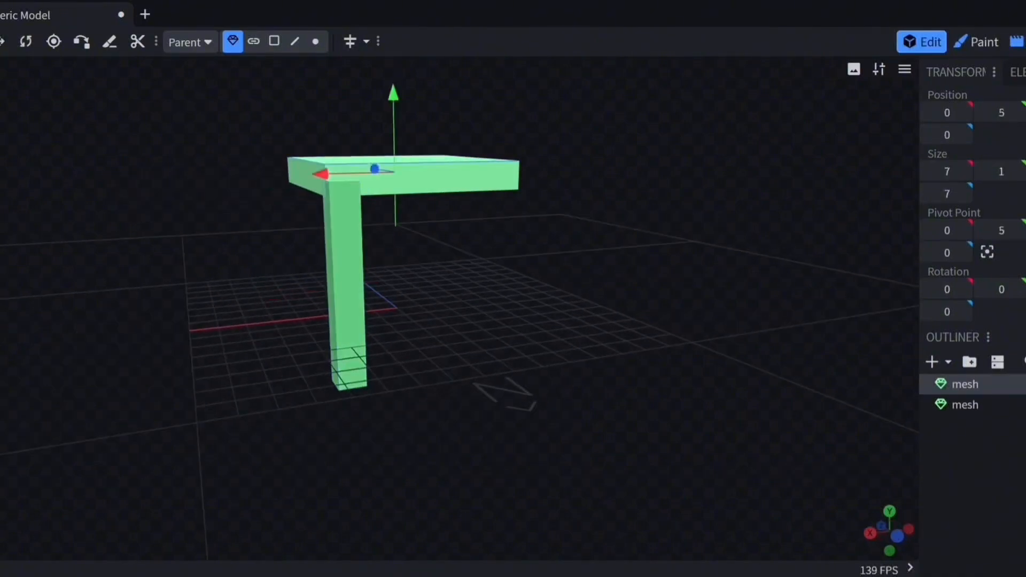
pyautogui.moveTo(534, 256); pyautogui.dragTo(606, 279)
pyautogui.click(363, 310)
pyautogui.moveTo(534, 320); pyautogui.dragTo(553, 304)
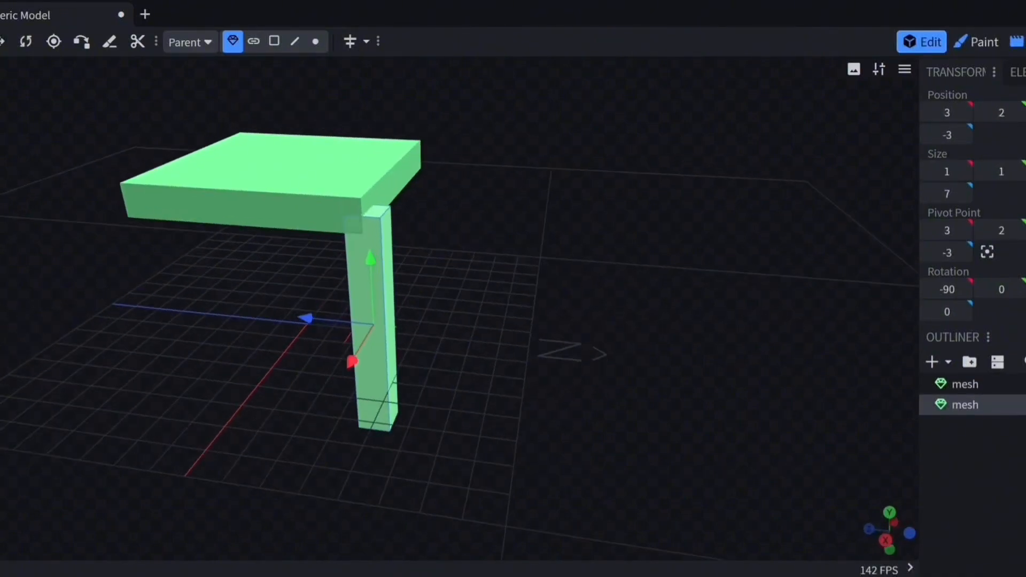
pyautogui.moveTo(277, 317); pyautogui.dragTo(277, 317)
pyautogui.moveTo(256, 355)
pyautogui.mouseDown()
pyautogui.moveTo(296, 315)
pyautogui.moveTo(277, 350)
pyautogui.moveTo(219, 340)
pyautogui.moveTo(257, 347)
pyautogui.moveTo(257, 358)
pyautogui.mouseUp()
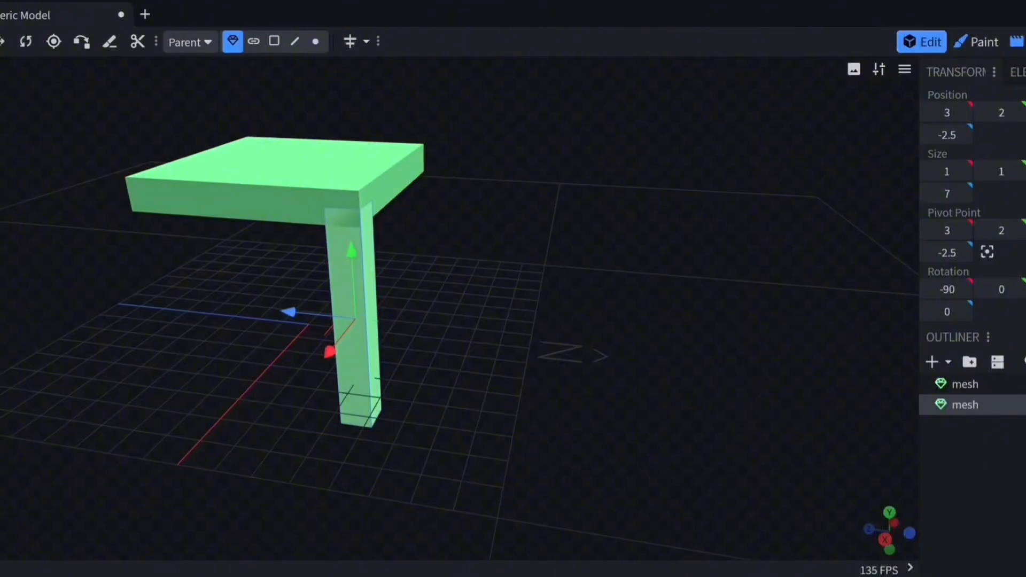
pyautogui.moveTo(289, 312)
pyautogui.mouseDown()
pyautogui.moveTo(321, 315)
pyautogui.moveTo(220, 329)
pyautogui.moveTo(283, 324)
pyautogui.mouseUp()
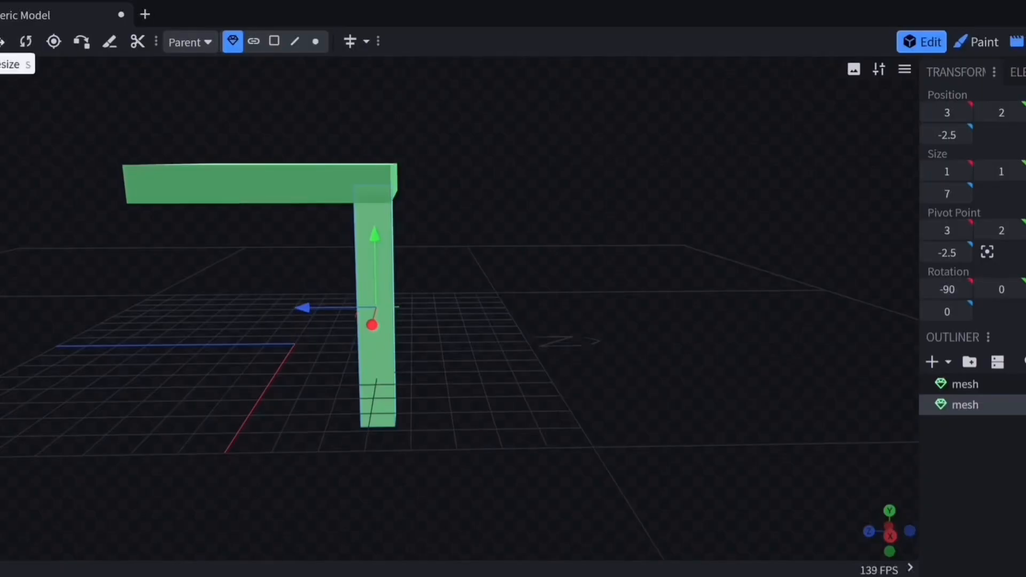
# Shorten the upright leg to a length of 6 along its Z size
pyautogui.click(2, 42)
pyautogui.moveTo(299, 241); pyautogui.dragTo(291, 248)
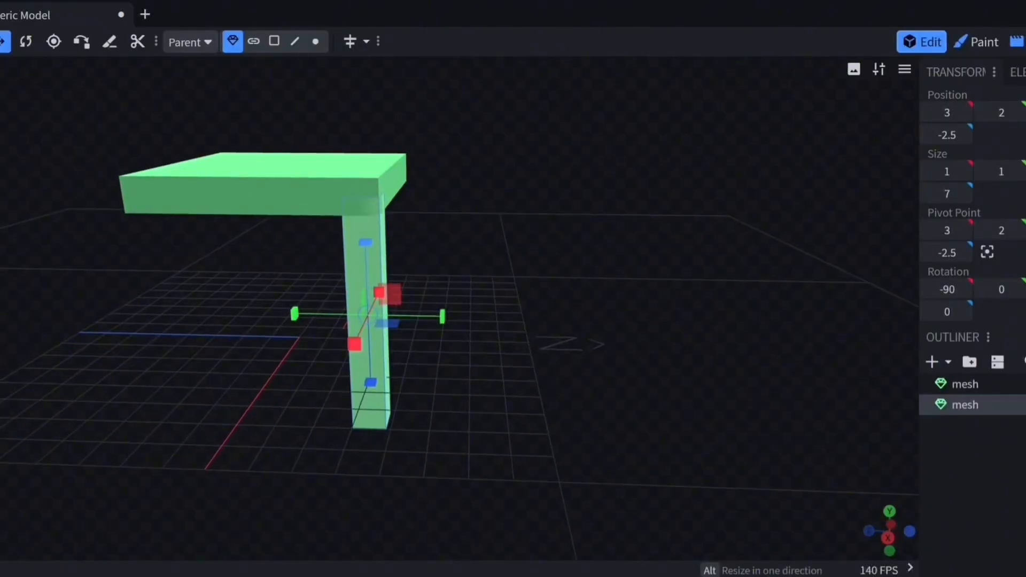
pyautogui.moveTo(366, 243); pyautogui.dragTo(315, 256)
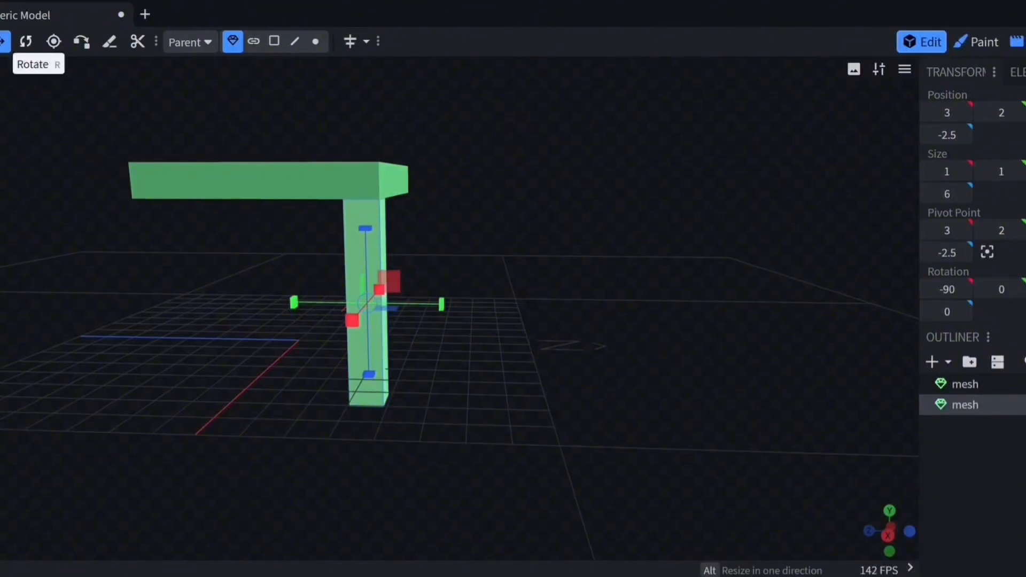
pyautogui.click(0, 42)
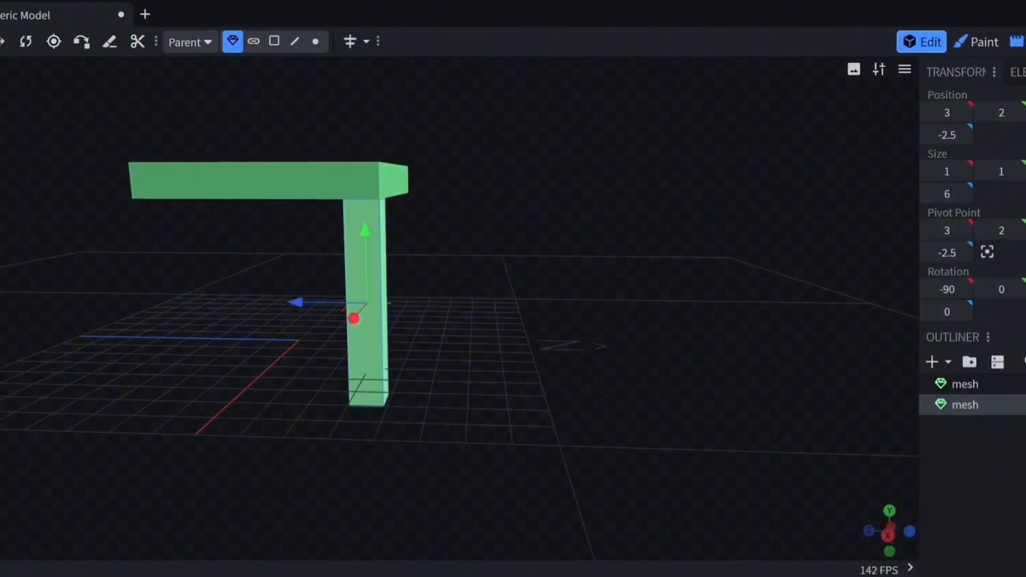
# Shorten the upright leg to a length of 5 and raise it to a Y position of 2.5 beneath the slab
pyautogui.moveTo(514, 342); pyautogui.dragTo(516, 368)
pyautogui.moveTo(516, 367); pyautogui.dragTo(487, 374, button='middle')
pyautogui.click(353, 289)
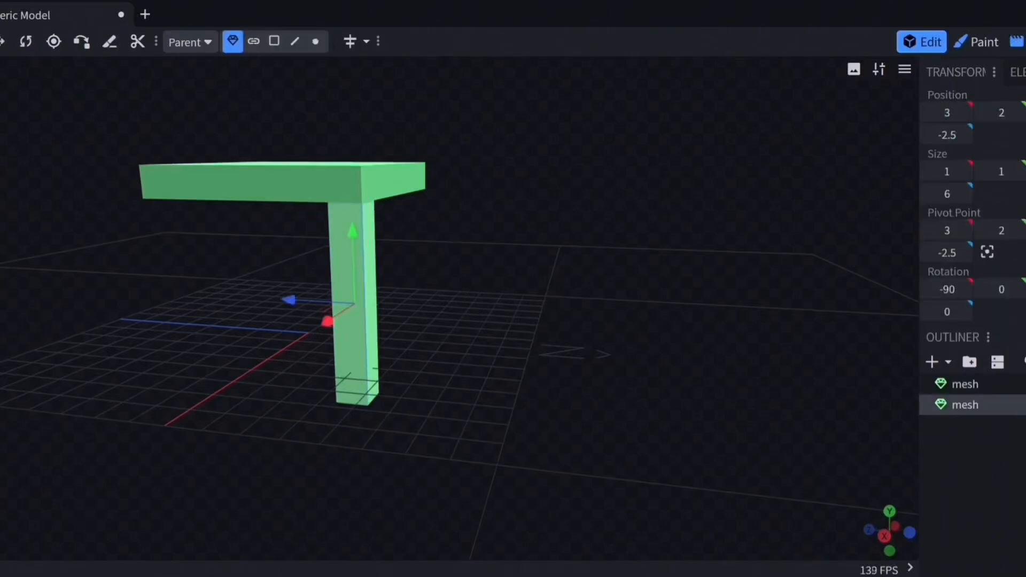
pyautogui.moveTo(428, 320); pyautogui.dragTo(449, 313, button='middle')
pyautogui.click(1, 42)
pyautogui.moveTo(363, 379); pyautogui.dragTo(363, 369)
pyautogui.click(0, 41)
pyautogui.moveTo(428, 321); pyautogui.dragTo(444, 302, button='middle')
pyautogui.moveTo(368, 226); pyautogui.dragTo(368, 216)
pyautogui.moveTo(368, 216)
pyautogui.mouseDown(button='middle')
pyautogui.moveTo(336, 240)
pyautogui.moveTo(371, 214)
pyautogui.mouseUp(button='middle')
pyautogui.press('s')
pyautogui.moveTo(371, 214); pyautogui.dragTo(369, 213)
pyautogui.click(0, 42)
pyautogui.moveTo(369, 213)
pyautogui.mouseDown(button='middle')
pyautogui.moveTo(291, 227)
pyautogui.moveTo(390, 249)
pyautogui.moveTo(256, 227)
pyautogui.moveTo(369, 227)
pyautogui.mouseUp(button='middle')
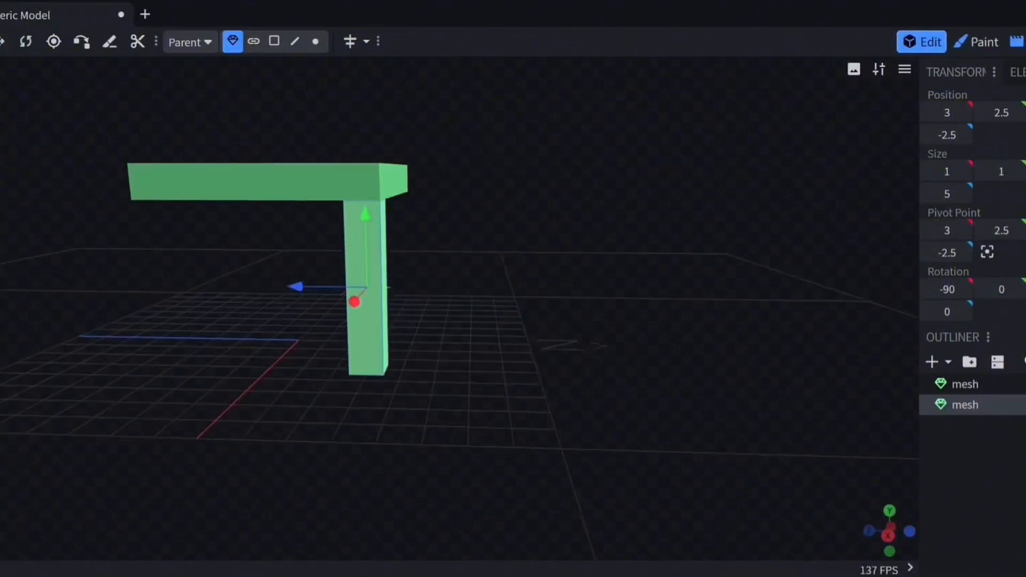
# Duplicate the upright leg and move the copy along Z to 3.5, near the slab's opposite corner
pyautogui.rightClick(370, 284)
pyautogui.click(409, 336)
pyautogui.moveTo(293, 286); pyautogui.dragTo(91, 284)
pyautogui.moveTo(92, 285); pyautogui.dragTo(256, 302, button='middle')
# Duplicate the leg twice more, moving one copy along X and the other along Z to the slab's remaining corners
pyautogui.rightClick(576, 304)
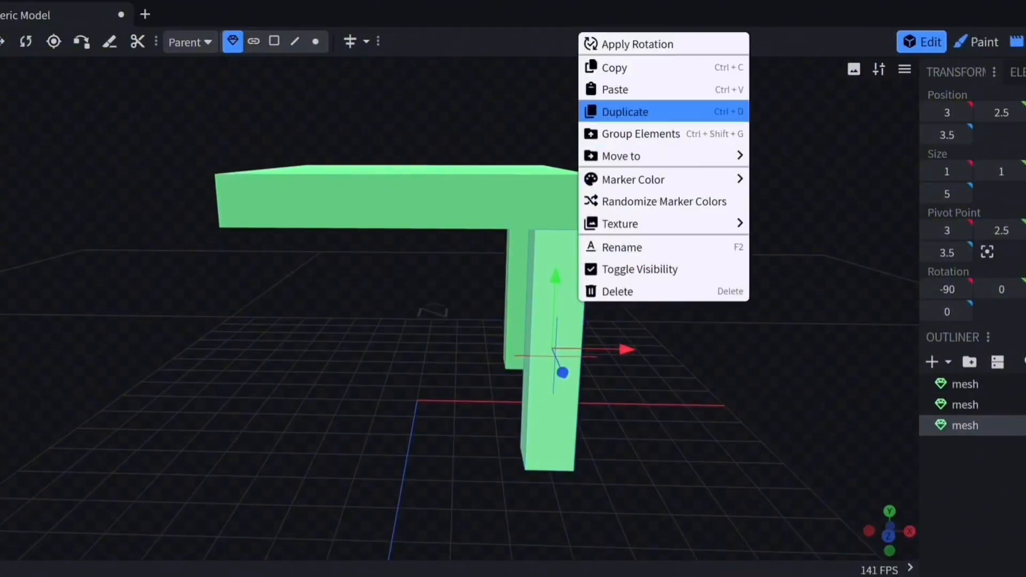
pyautogui.click(641, 111)
pyautogui.moveTo(628, 350); pyautogui.dragTo(339, 346)
pyautogui.moveTo(339, 345); pyautogui.dragTo(476, 342, button='middle')
pyautogui.rightClick(718, 327)
pyautogui.click(764, 137)
pyautogui.moveTo(796, 307); pyautogui.dragTo(564, 301)
pyautogui.moveTo(564, 301); pyautogui.dragTo(556, 331, button='middle')
# Duplicate the top slab and rotate the copy 90 degrees about X so it stands upright
pyautogui.rightClick(528, 196)
pyautogui.click(575, 275)
pyautogui.click(26, 41)
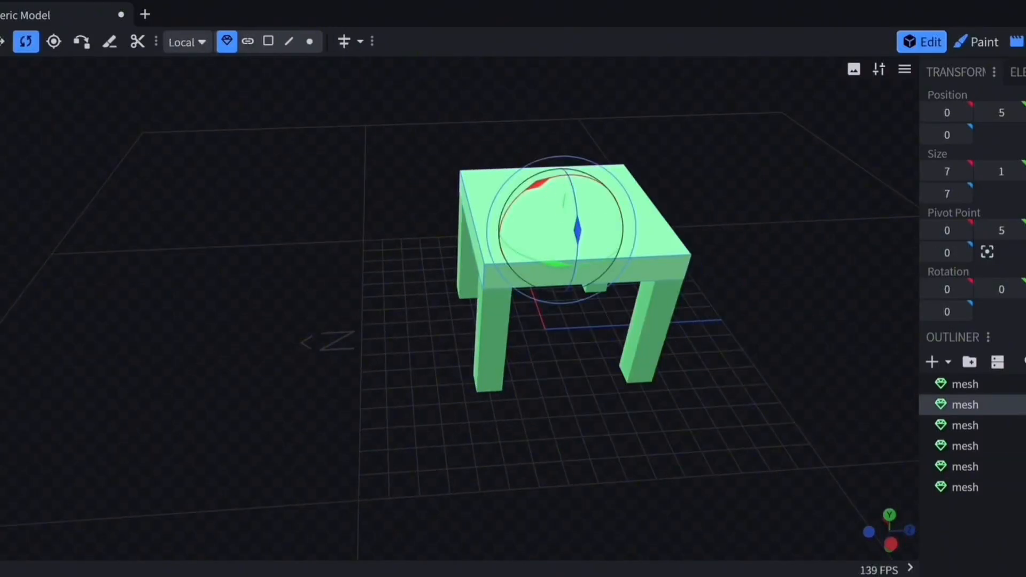
pyautogui.moveTo(536, 185); pyautogui.dragTo(644, 214)
pyautogui.moveTo(644, 214); pyautogui.dragTo(593, 195, button='middle')
# Move the upright slab to Y 9.5 and Z 2.5 to form a backrest along the seat's edge
pyautogui.click(1, 41)
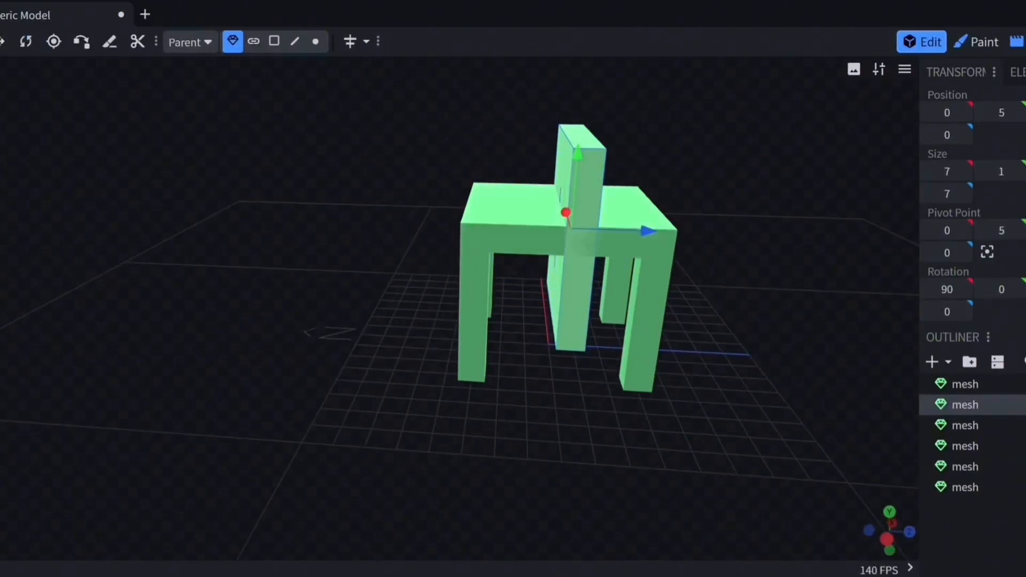
pyautogui.moveTo(623, 267); pyautogui.dragTo(620, 243, button='middle')
pyautogui.moveTo(625, 243); pyautogui.dragTo(686, 246)
pyautogui.moveTo(614, 163); pyautogui.dragTo(633, 58)
pyautogui.moveTo(633, 58); pyautogui.dragTo(732, 117, button='middle')
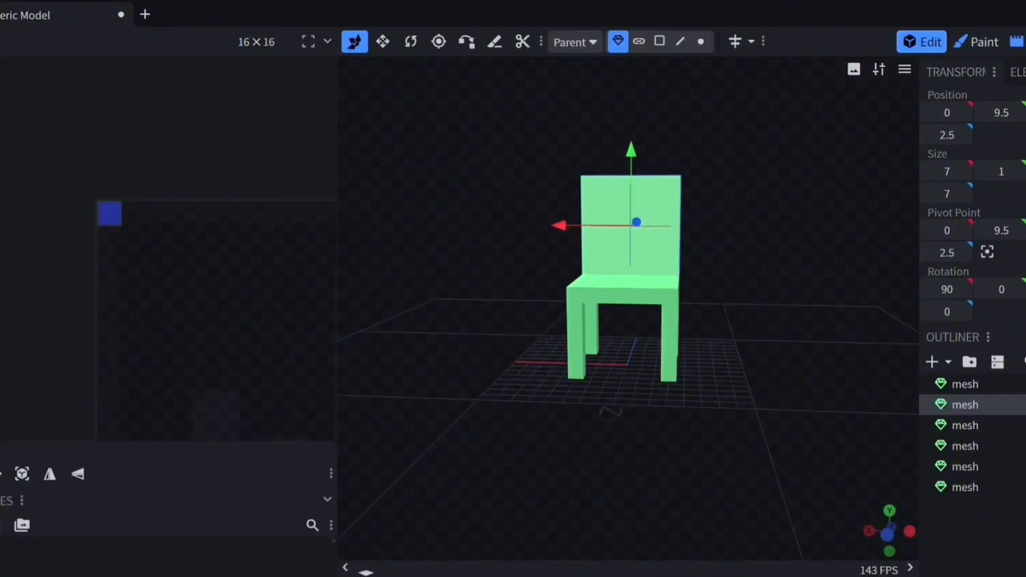
# Start a new texture template named chair_texture for all the meshes, with a pixel density of 64x
pyautogui.click(964, 385)
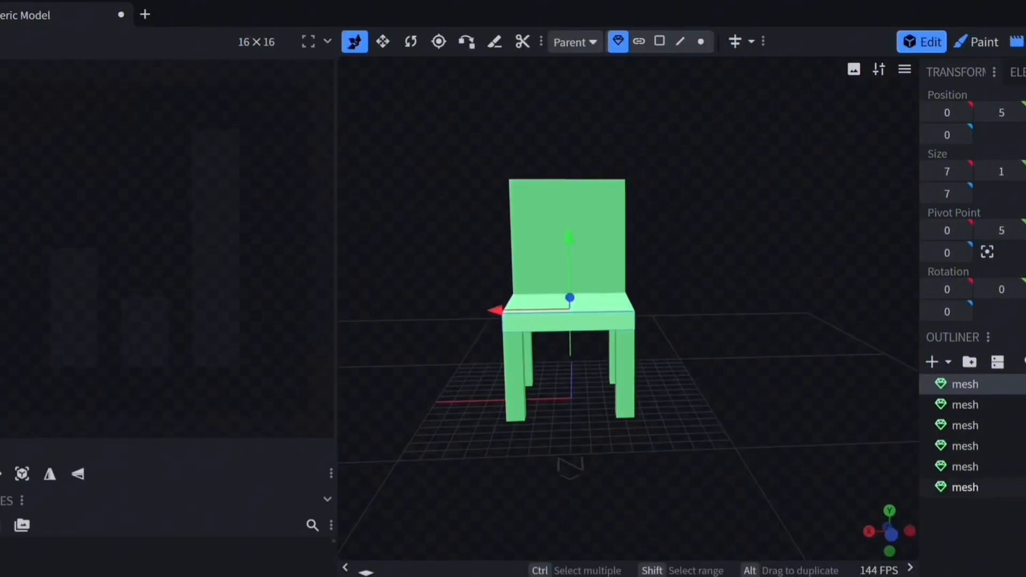
pyautogui.hotkey('ctrl', 'a')
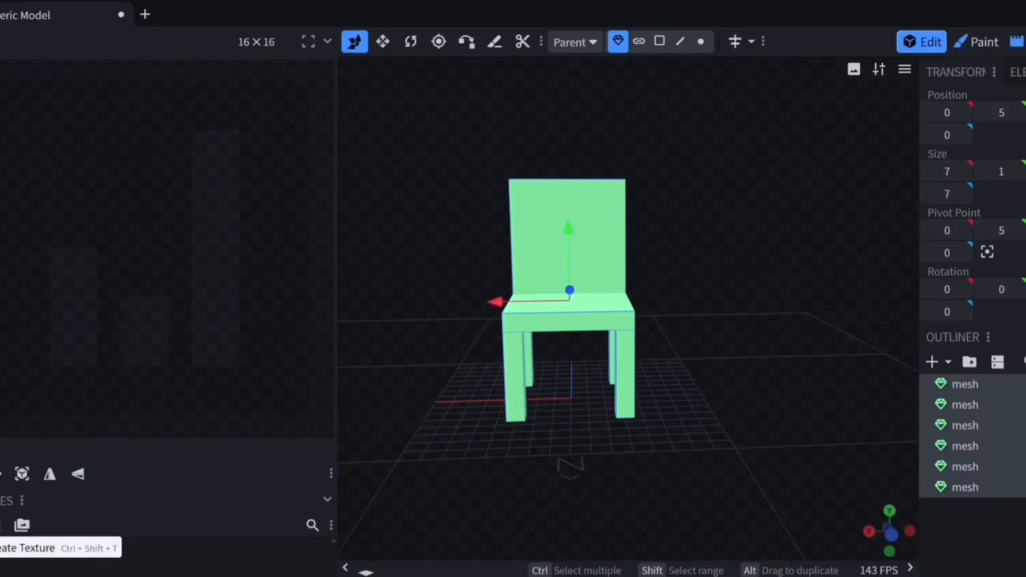
pyautogui.click(4, 525)
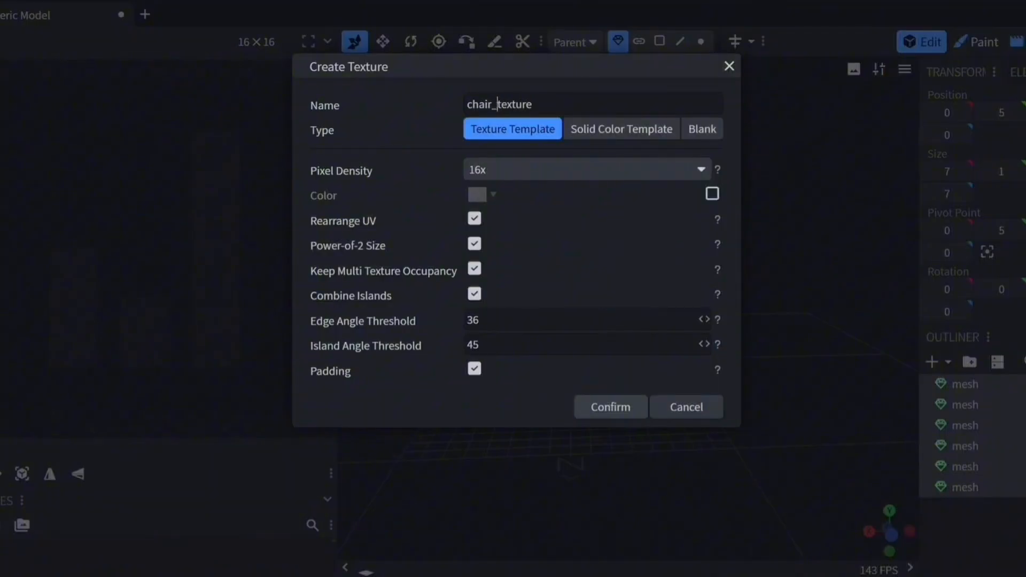
pyautogui.click(588, 170)
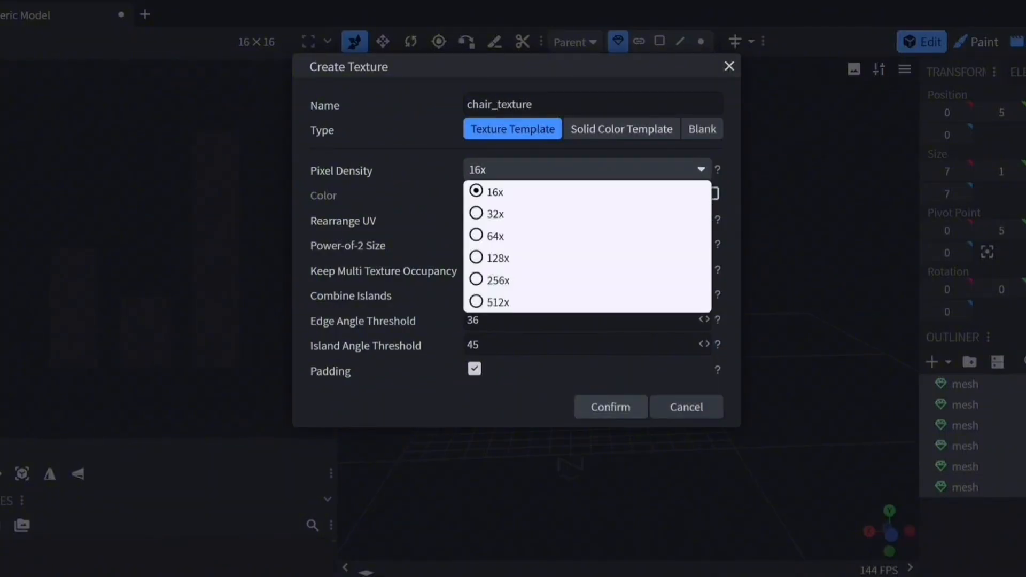
pyautogui.click(587, 192)
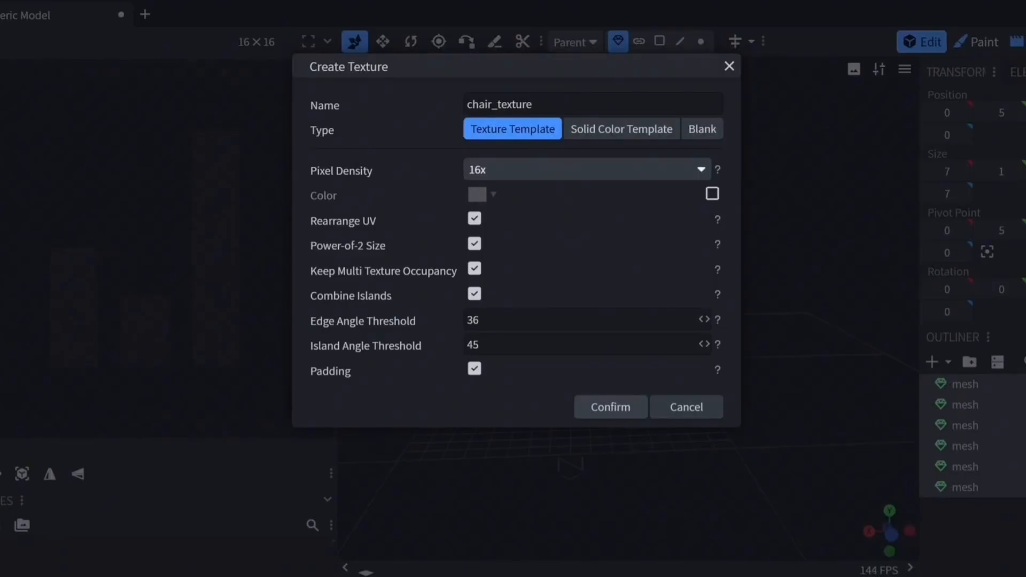
pyautogui.click(588, 170)
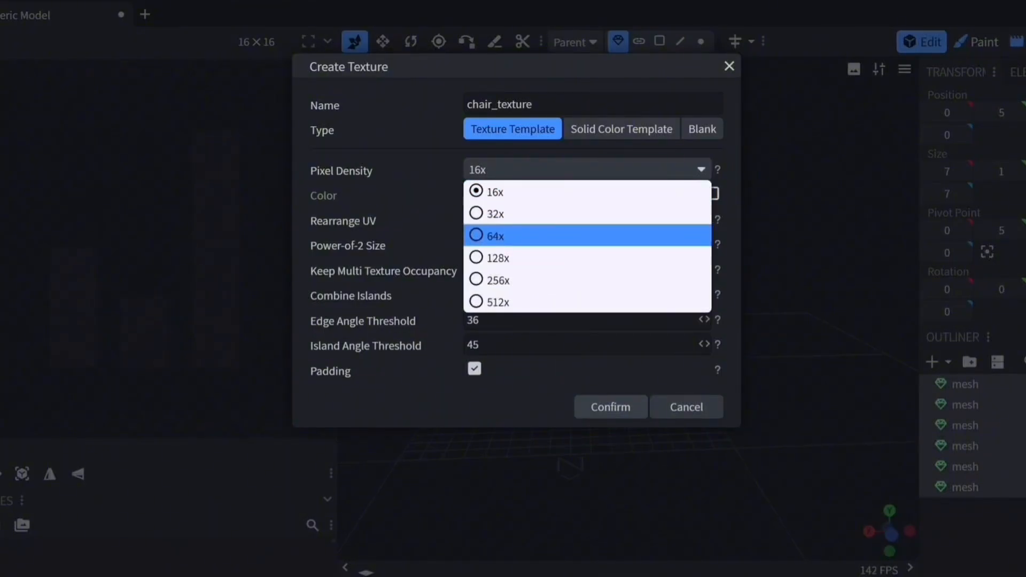
pyautogui.click(587, 236)
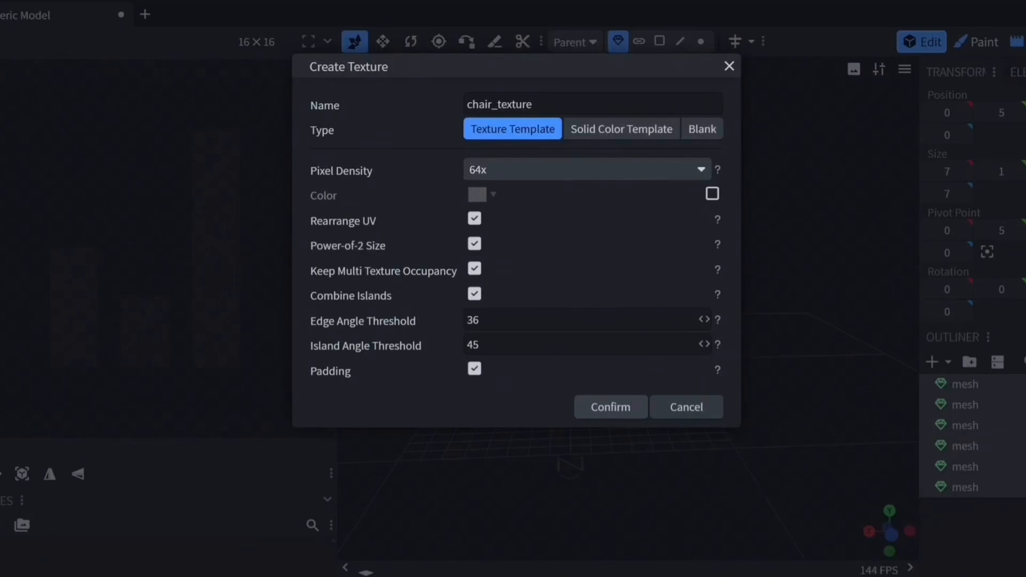
# Turn off Power-of-2 Size and Rearrange UV for chair_texture and create the texture
pyautogui.moveTo(717, 244)
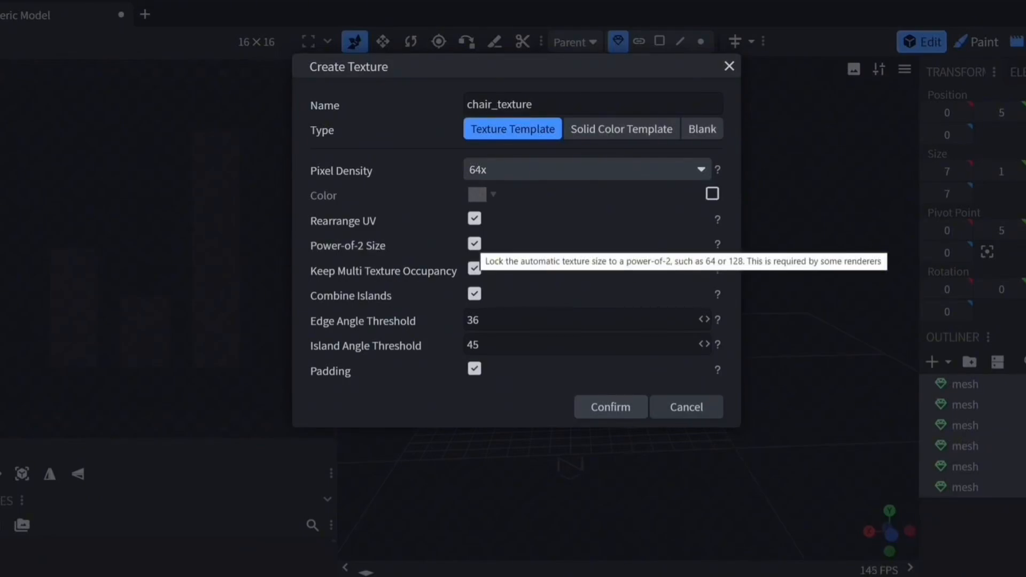
pyautogui.click(474, 243)
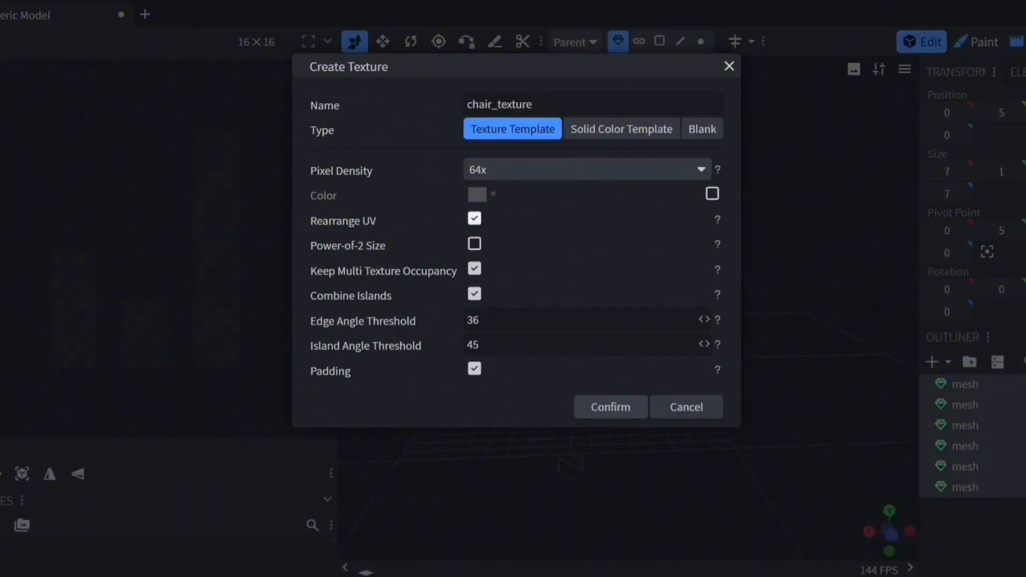
pyautogui.click(474, 218)
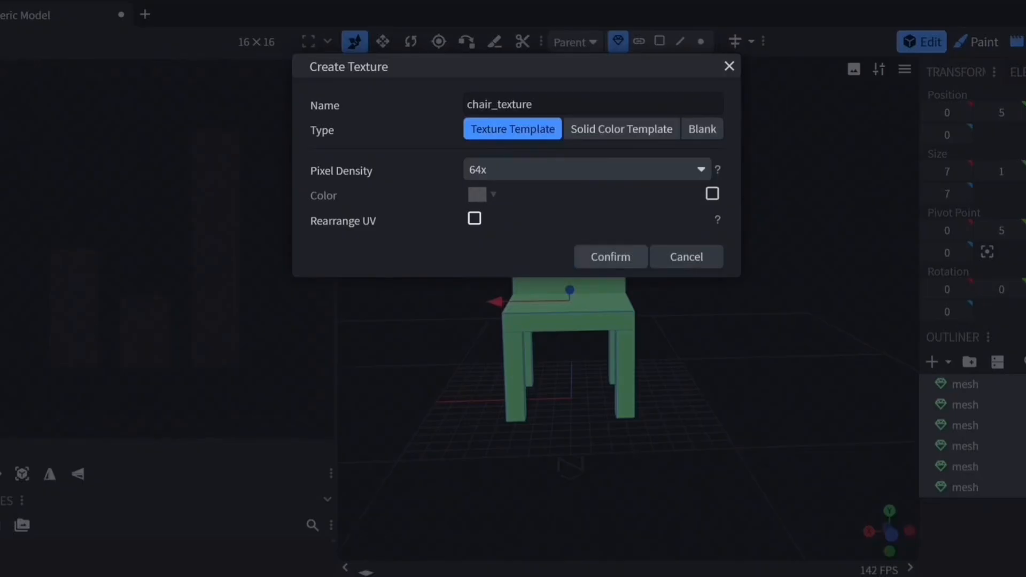
pyautogui.click(474, 218)
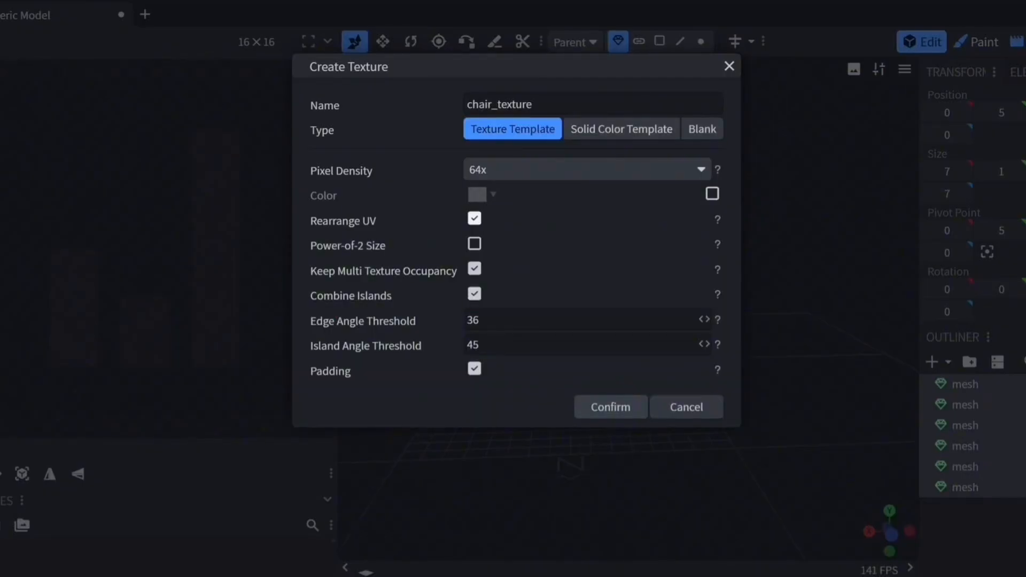
pyautogui.click(474, 218)
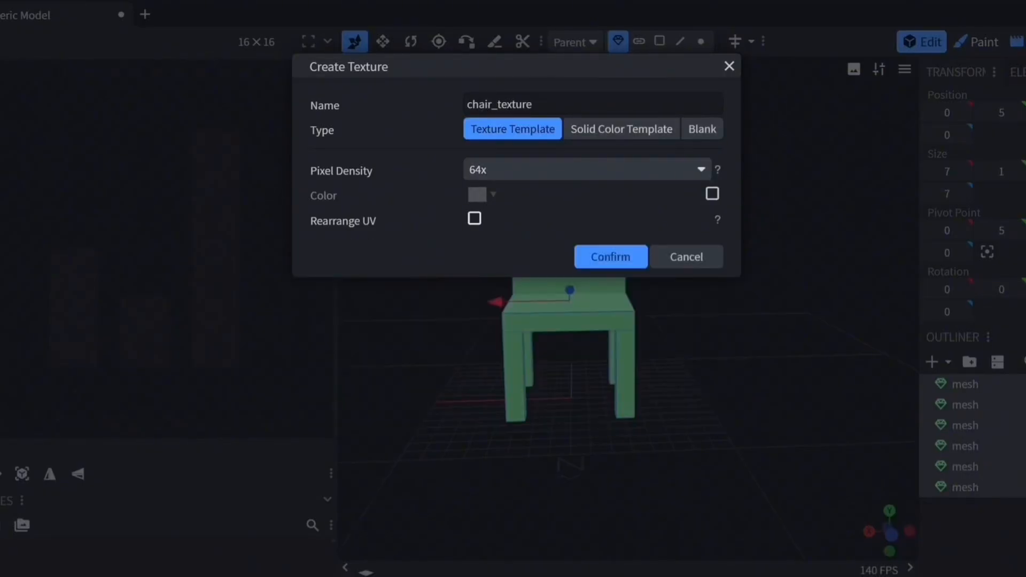
pyautogui.click(610, 257)
# Switch to Paint mode and choose the olive color #827942 as the brush color
pyautogui.scroll(5, 628, 310)
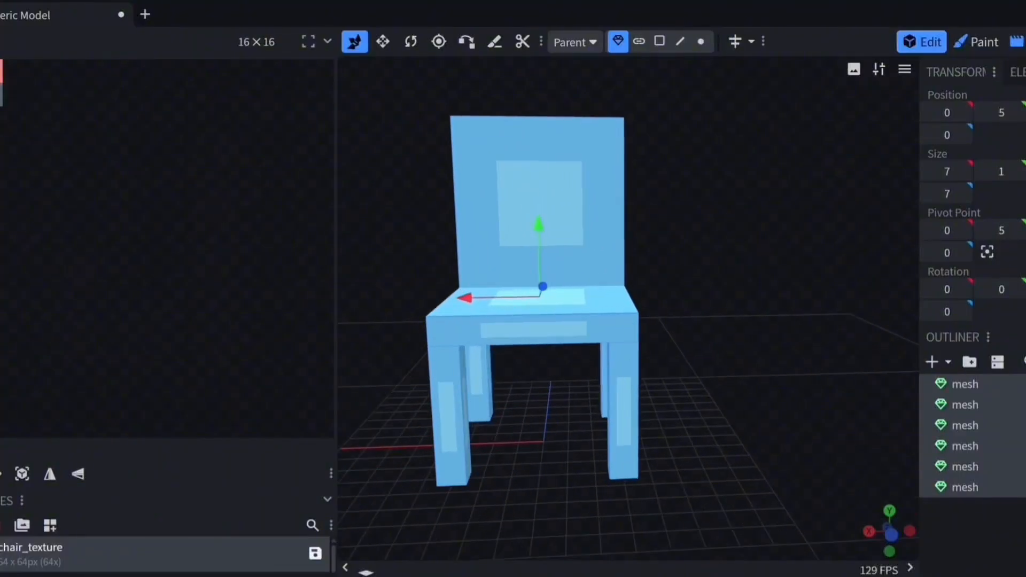
pyautogui.moveTo(695, 342); pyautogui.dragTo(758, 342)
pyautogui.moveTo(796, 283); pyautogui.dragTo(767, 274)
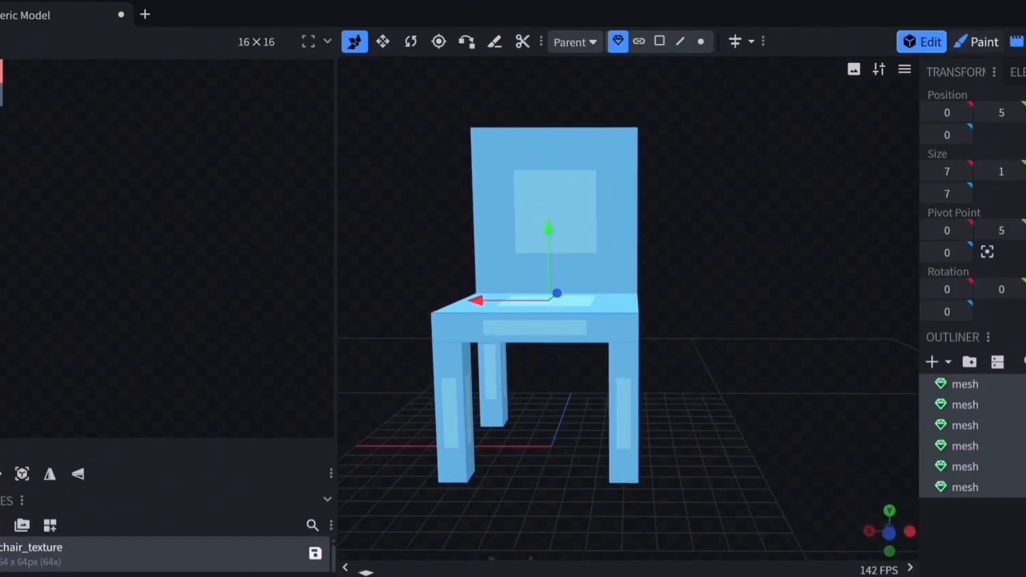
pyautogui.click(976, 43)
pyautogui.scroll(3, 668, 299)
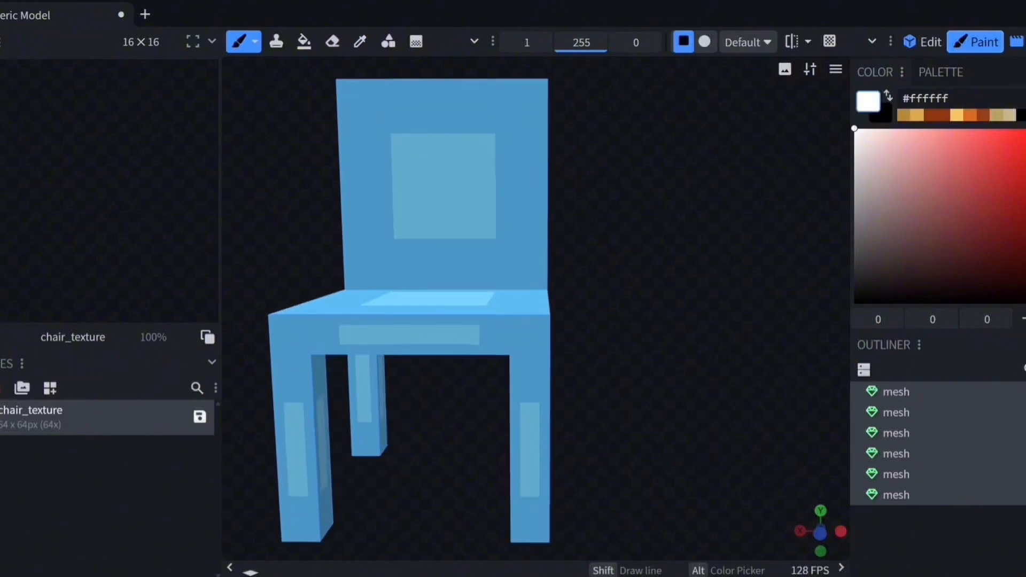
pyautogui.moveTo(668, 299)
pyautogui.mouseDown()
pyautogui.moveTo(682, 305)
pyautogui.moveTo(664, 295)
pyautogui.mouseUp()
pyautogui.moveTo(665, 295); pyautogui.dragTo(754, 310, button='right')
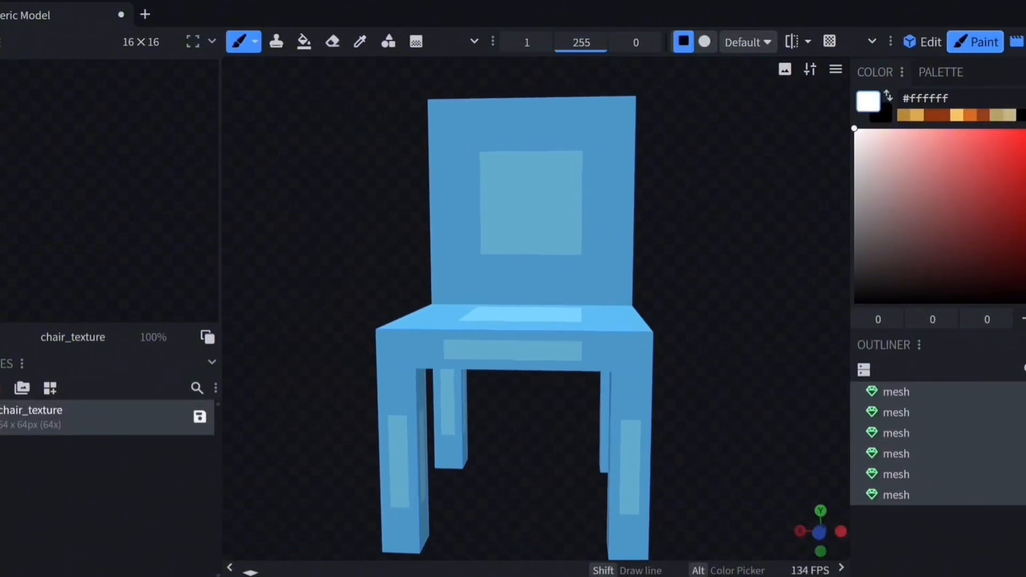
pyautogui.moveTo(695, 288); pyautogui.dragTo(722, 312)
pyautogui.moveTo(1003, 206)
pyautogui.mouseDown()
pyautogui.moveTo(1002, 228)
pyautogui.moveTo(990, 172)
pyautogui.moveTo(1025, 225)
pyautogui.moveTo(1025, 164)
pyautogui.mouseUp()
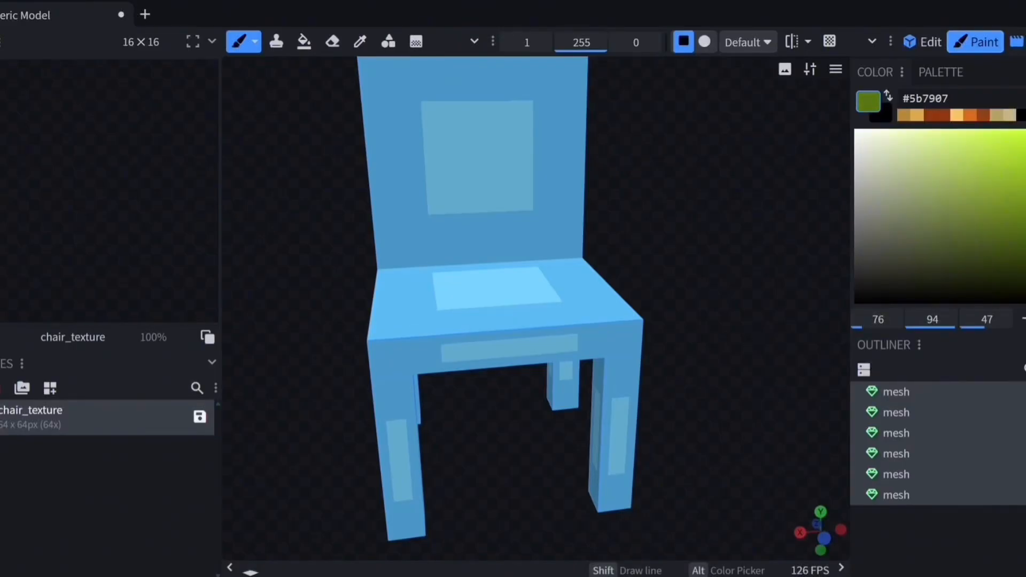
pyautogui.moveTo(1013, 236); pyautogui.dragTo(952, 214)
# Collapse the texture sidebar to enlarge the viewport around the front of the chair
pyautogui.moveTo(690, 272); pyautogui.dragTo(682, 256)
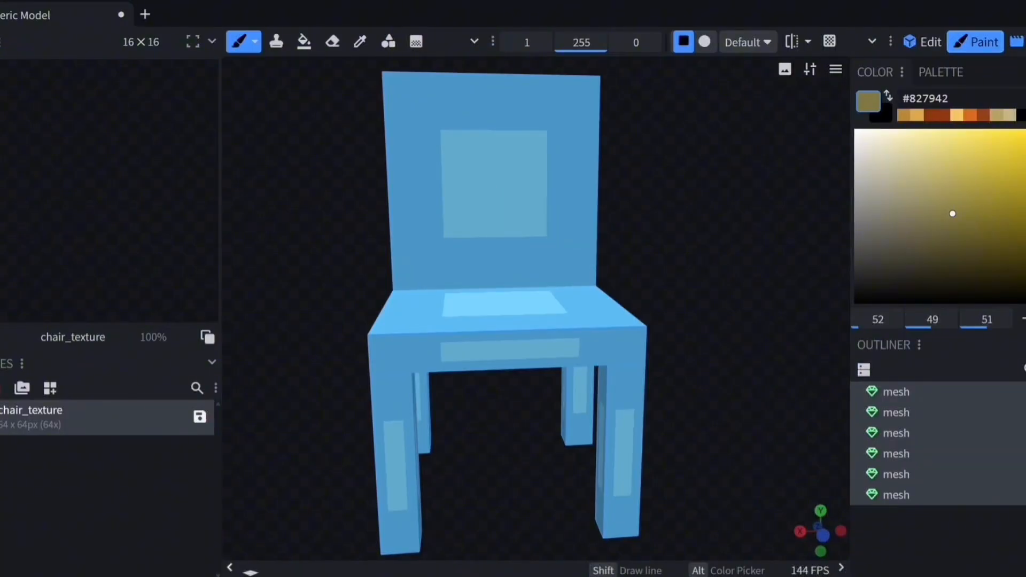
pyautogui.click(230, 568)
pyautogui.moveTo(641, 278); pyautogui.dragTo(630, 270)
pyautogui.scroll(-2, 629, 271)
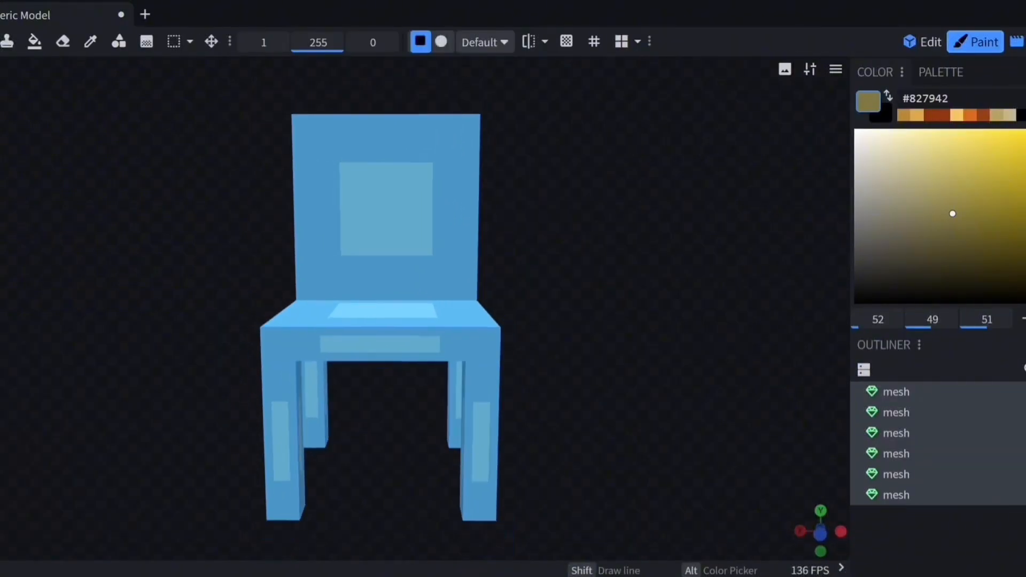
pyautogui.moveTo(540, 299); pyautogui.dragTo(625, 308, button='right')
pyautogui.moveTo(624, 309); pyautogui.dragTo(622, 308)
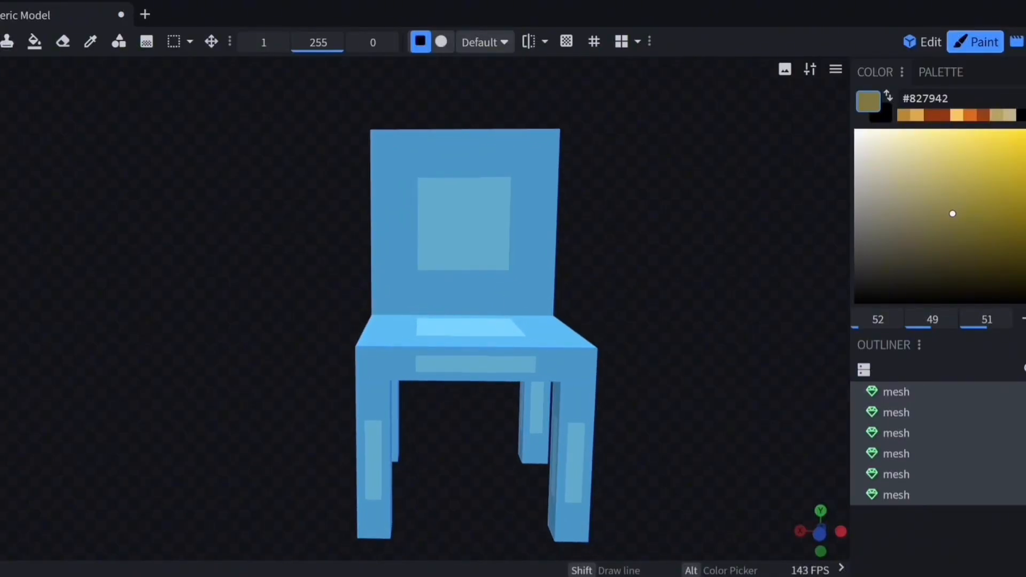
# Try painting the chair's backrest in olive with the Smooth Brush preset, and undo the stroke
pyautogui.click(6, 41)
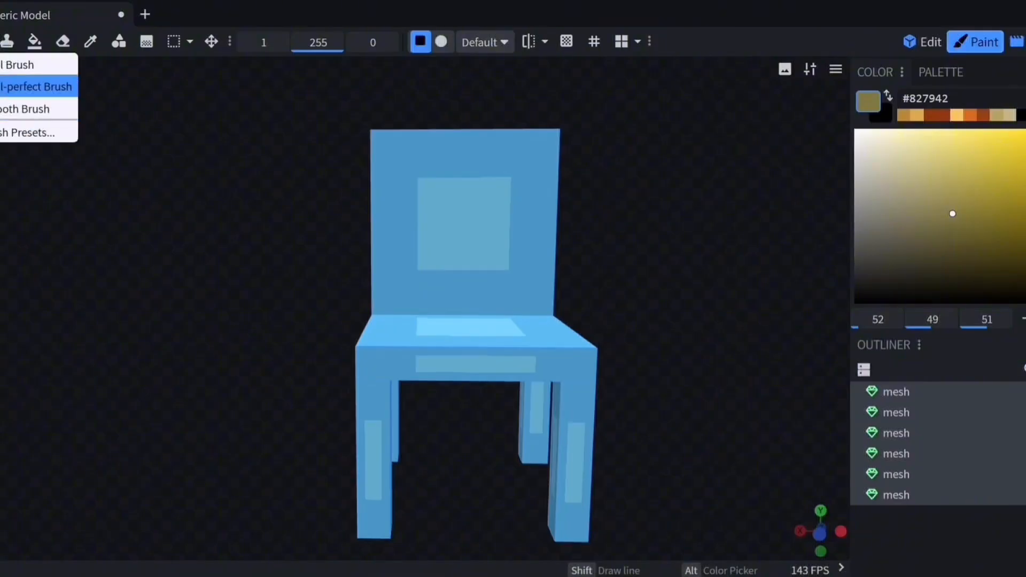
pyautogui.click(27, 109)
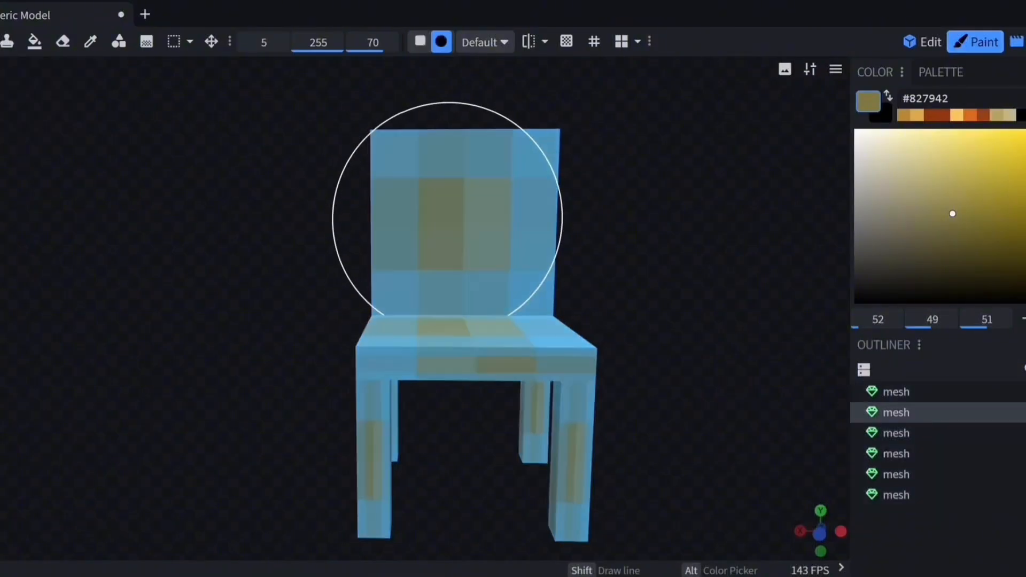
pyautogui.moveTo(448, 217)
pyautogui.mouseDown()
pyautogui.moveTo(428, 350)
pyautogui.moveTo(347, 289)
pyautogui.moveTo(479, 241)
pyautogui.mouseUp()
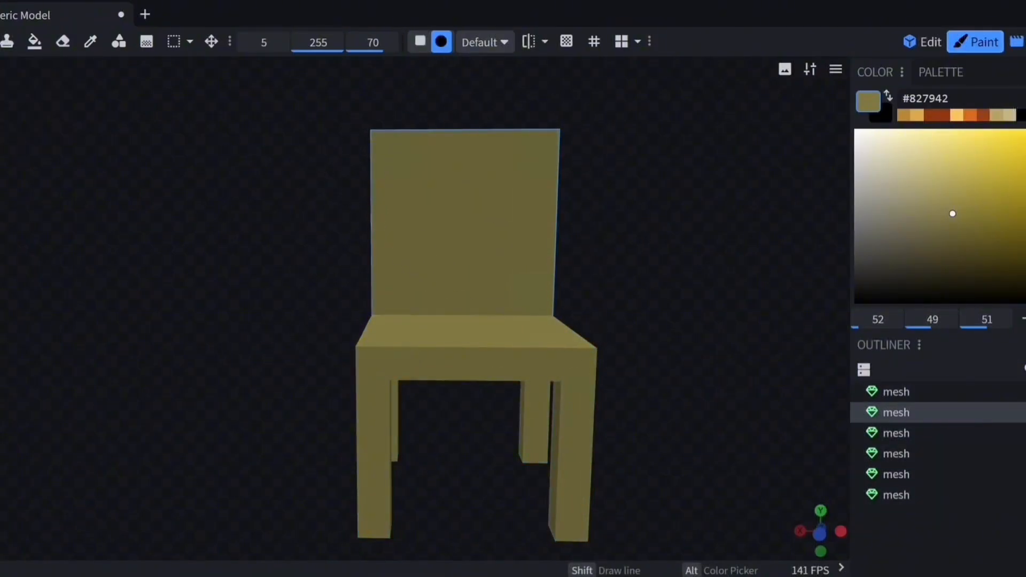
pyautogui.click(107, 1)
pyautogui.click(126, 12)
# Apply the Pixel Brush preset, try a short olive stroke across the middle of the backrest, and undo it
pyautogui.click(7, 41)
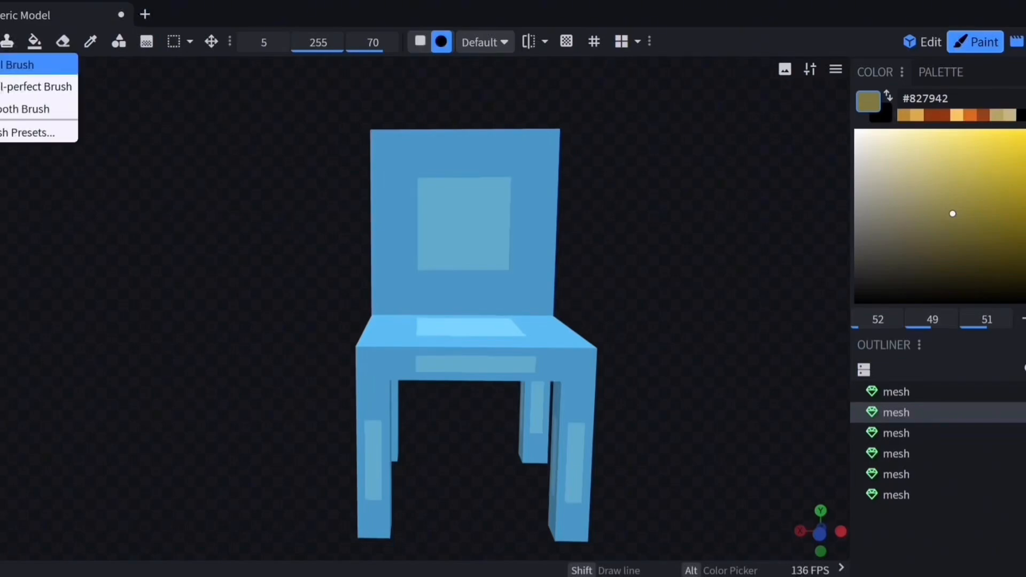
pyautogui.click(26, 65)
pyautogui.moveTo(440, 201)
pyautogui.mouseDown()
pyautogui.moveTo(441, 248)
pyautogui.moveTo(486, 247)
pyautogui.moveTo(487, 201)
pyautogui.mouseUp()
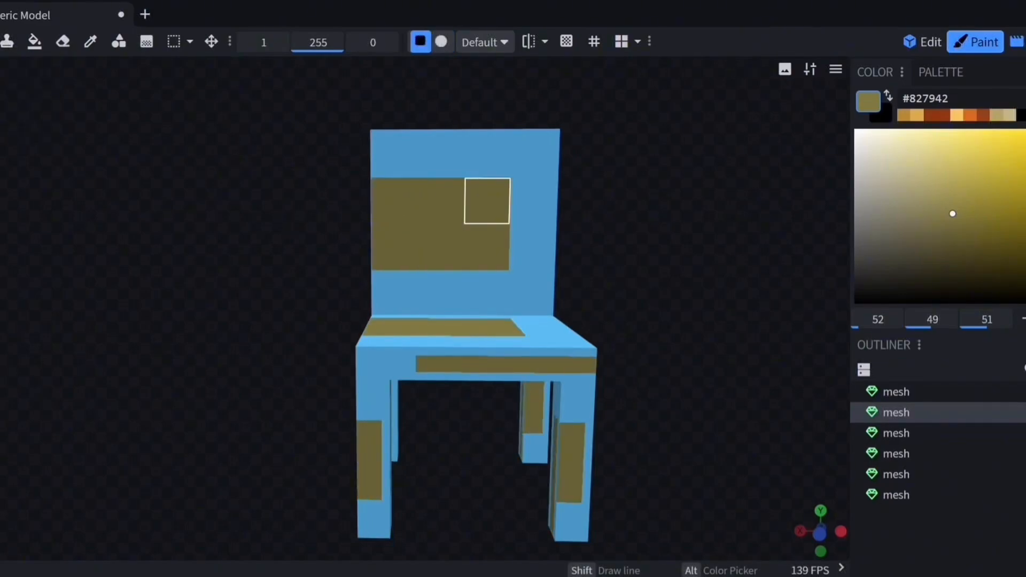
pyautogui.hotkey('ctrl', 'z')
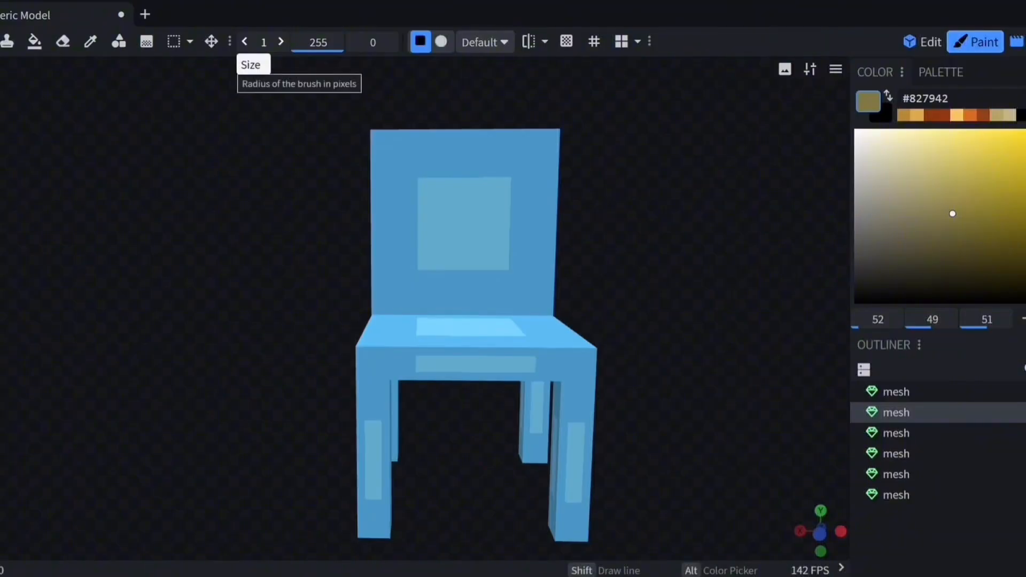
# Try a single dab on the backrest with brush size 9, and undo it with the size returned to 1
pyautogui.click(281, 42)
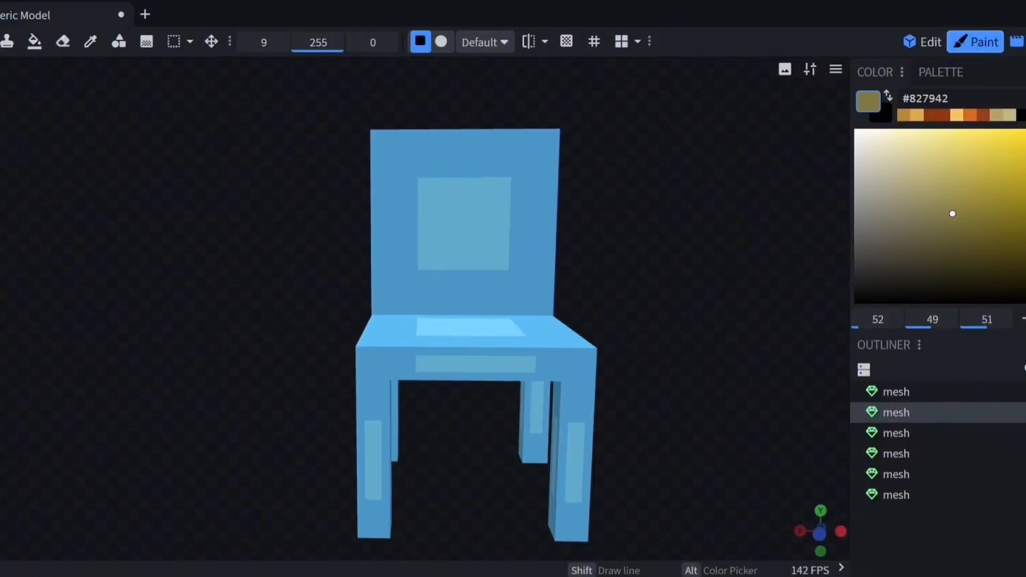
pyautogui.click(443, 273)
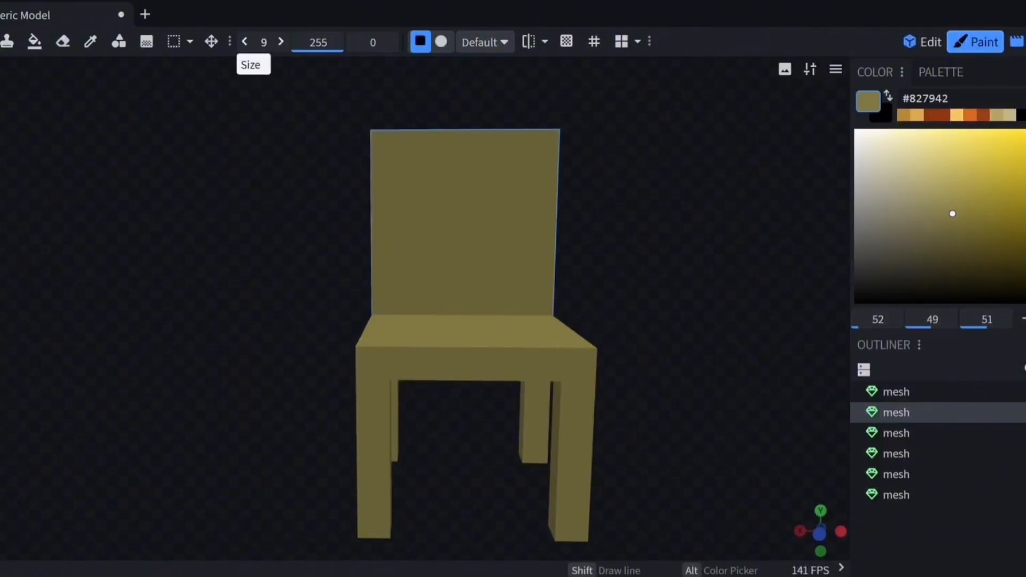
pyautogui.moveTo(264, 42); pyautogui.dragTo(214, 42)
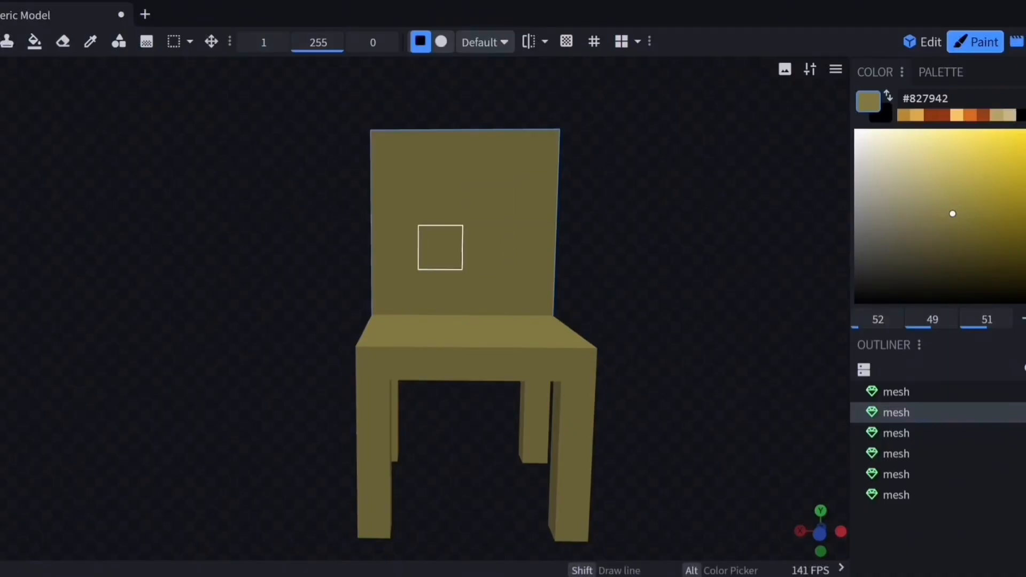
pyautogui.click(122, 10)
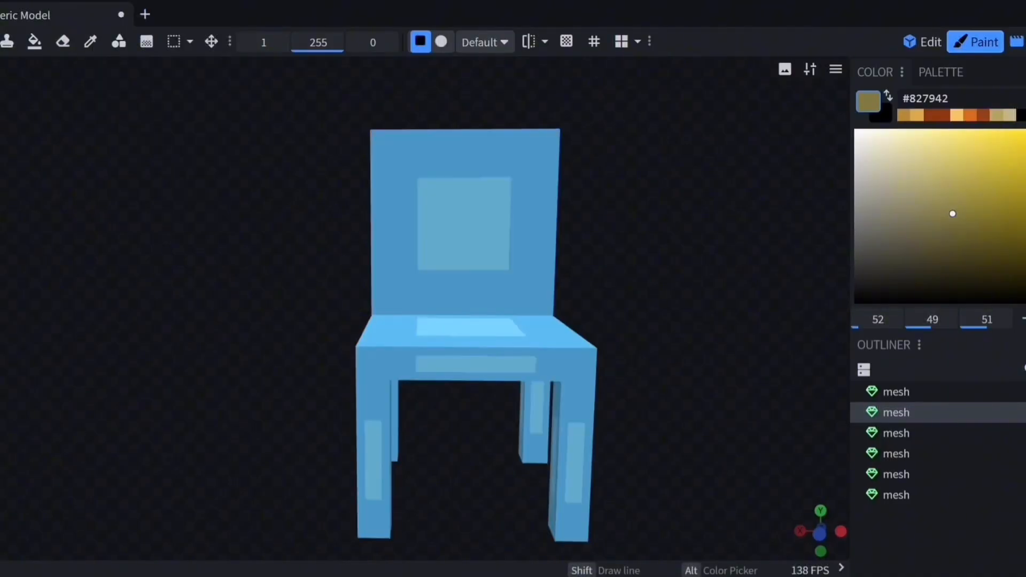
# Paint the square in the middle of the backrest olive using the regular brush at size 1
pyautogui.click(7, 42)
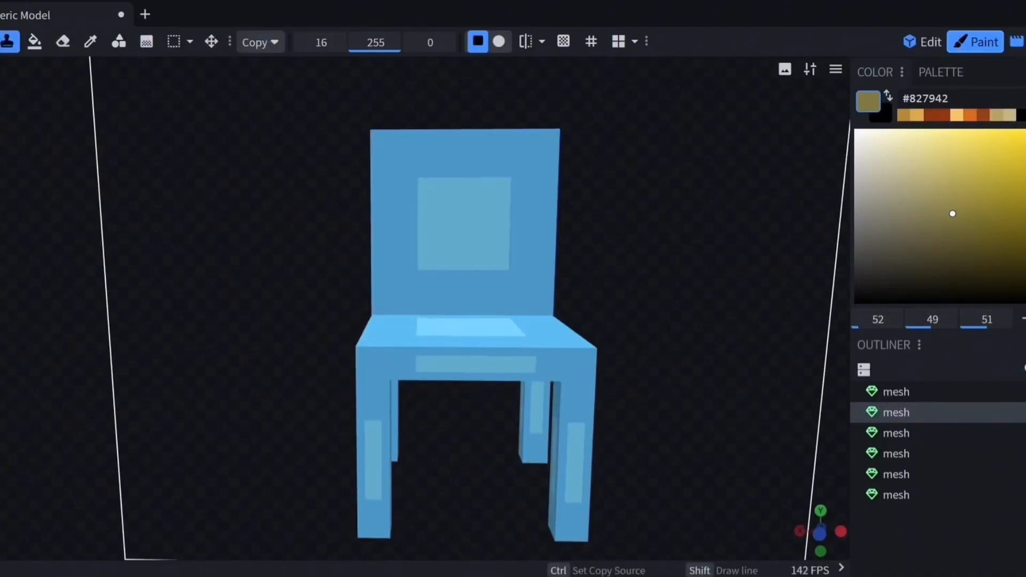
pyautogui.click(2, 42)
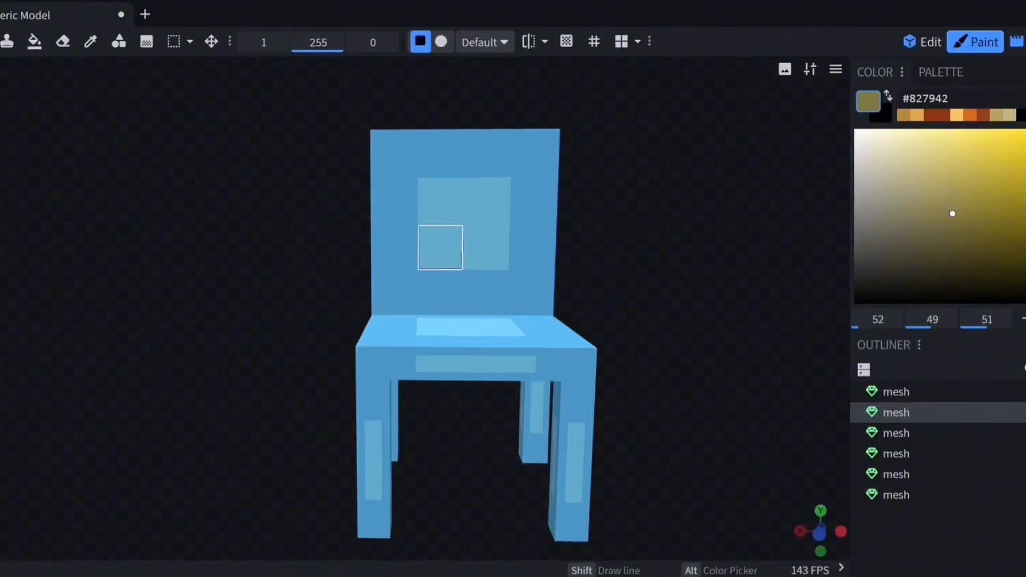
pyautogui.click(488, 201)
pyautogui.moveTo(488, 201)
pyautogui.mouseDown()
pyautogui.moveTo(440, 201)
pyautogui.moveTo(440, 248)
pyautogui.mouseUp()
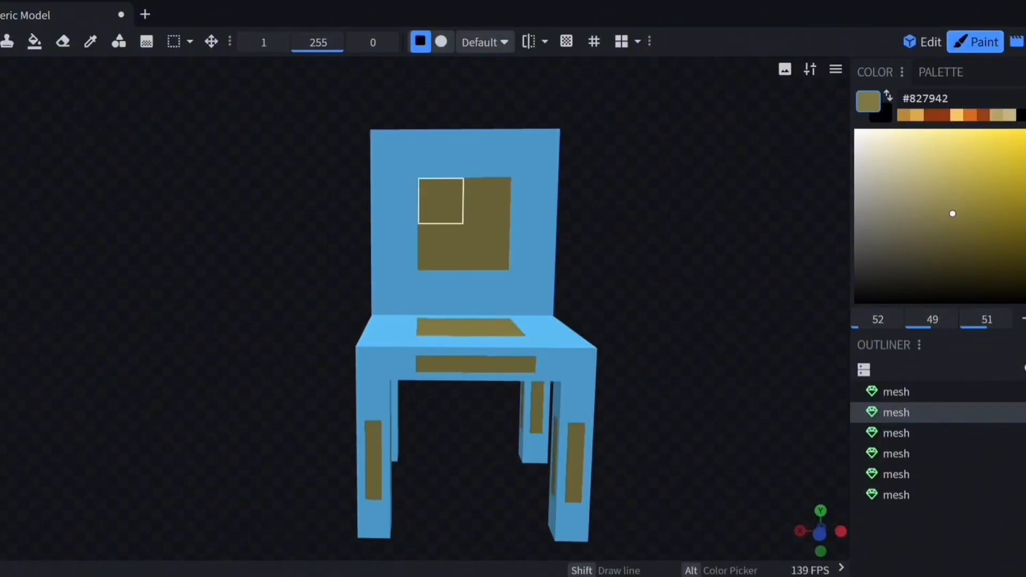
pyautogui.moveTo(286, 281)
pyautogui.mouseDown()
pyautogui.moveTo(365, 303)
pyautogui.moveTo(330, 277)
pyautogui.moveTo(302, 269)
pyautogui.moveTo(291, 279)
pyautogui.mouseUp()
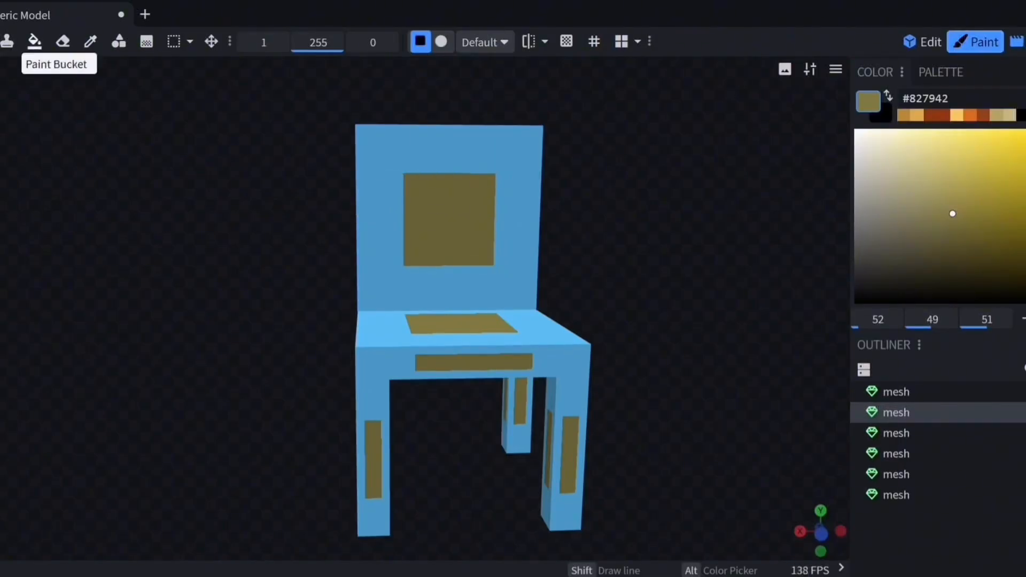
# Set the olive square on the backrest as the source of the Copy Brush at size 2
pyautogui.click(7, 42)
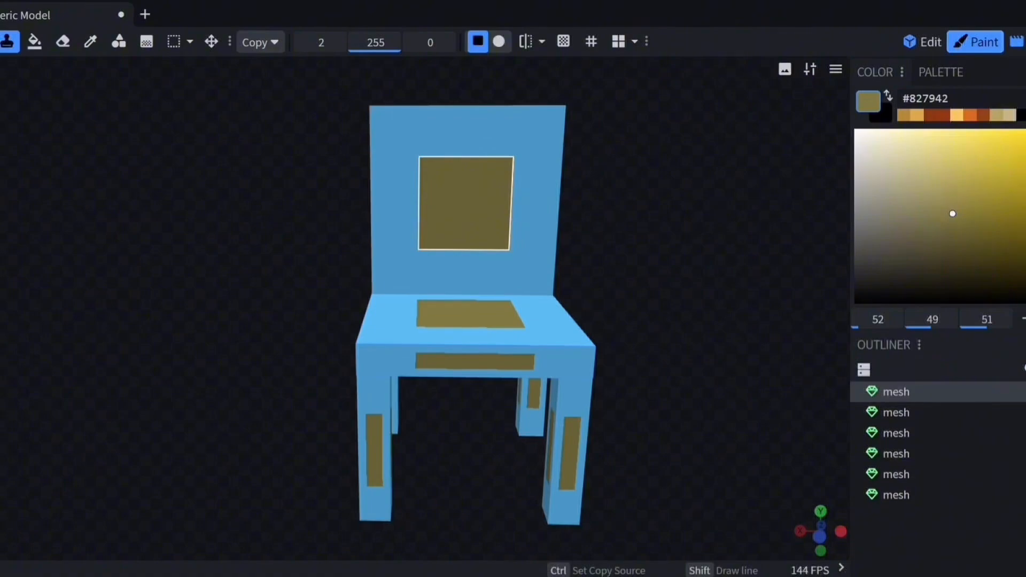
pyautogui.click(465, 200)
pyautogui.moveTo(465, 200)
pyautogui.mouseDown(button='middle')
pyautogui.moveTo(423, 205)
pyautogui.moveTo(471, 206)
pyautogui.moveTo(396, 160)
pyautogui.moveTo(439, 165)
pyautogui.mouseUp(button='middle')
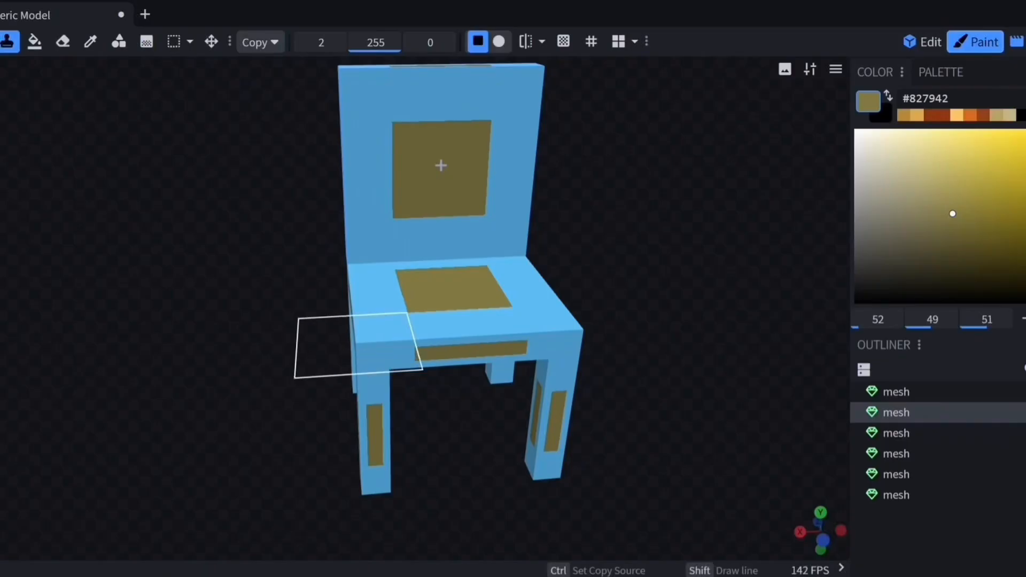
pyautogui.moveTo(441, 165); pyautogui.dragTo(463, 177, button='middle')
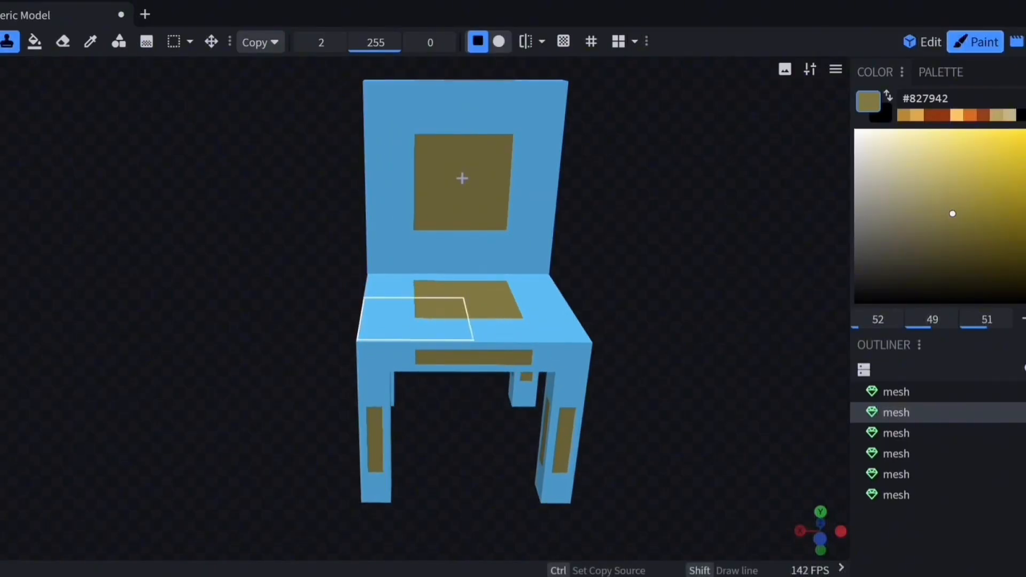
# Stamp the copied olive over the seat and backrest until the chair's blue areas are covered
pyautogui.moveTo(415, 319)
pyautogui.mouseDown()
pyautogui.moveTo(527, 319)
pyautogui.moveTo(514, 298)
pyautogui.moveTo(415, 319)
pyautogui.mouseUp()
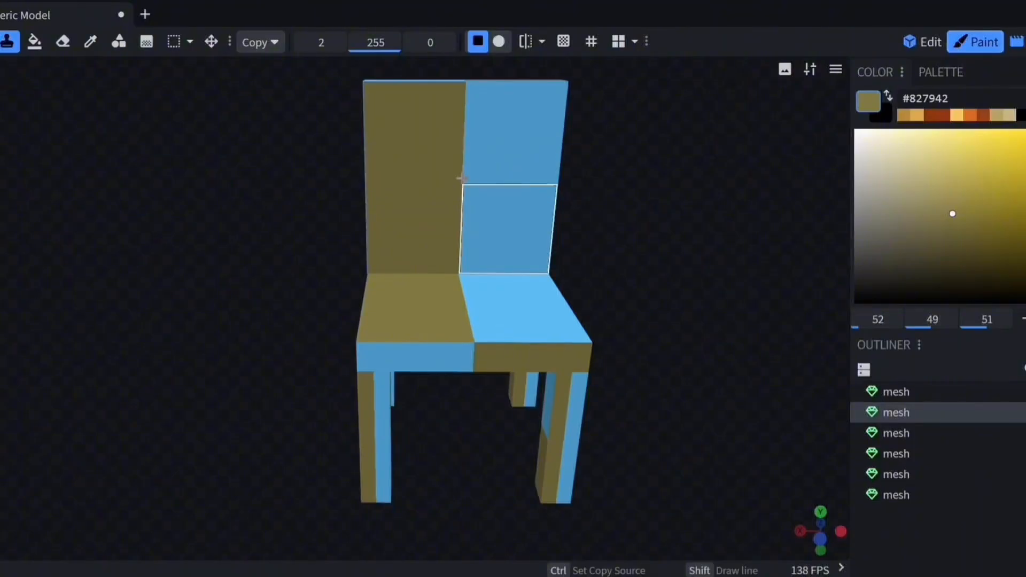
pyautogui.click(461, 179)
pyautogui.click(463, 179)
pyautogui.click(462, 178)
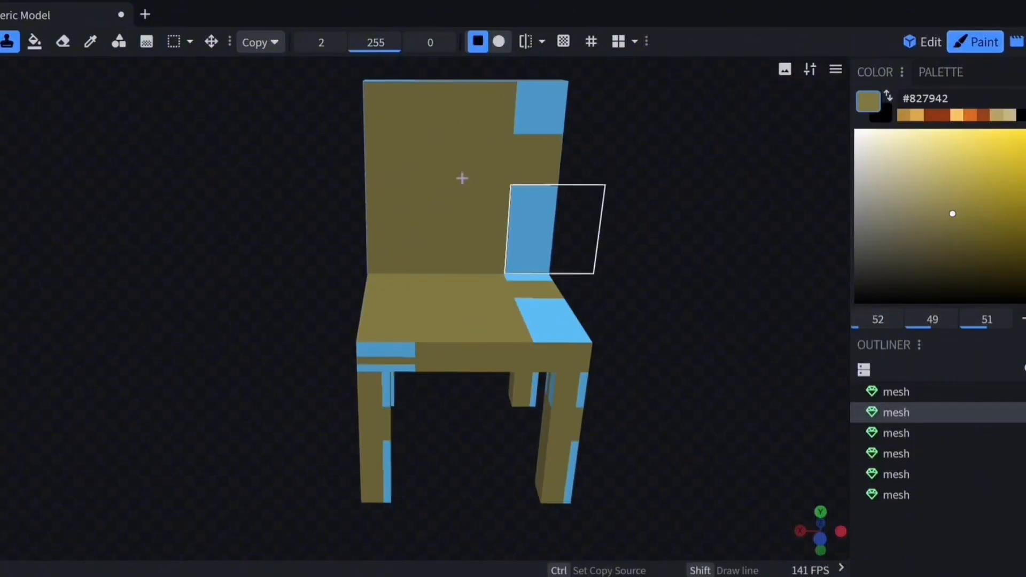
pyautogui.click(462, 178)
pyautogui.click(462, 178)
pyautogui.click(462, 179)
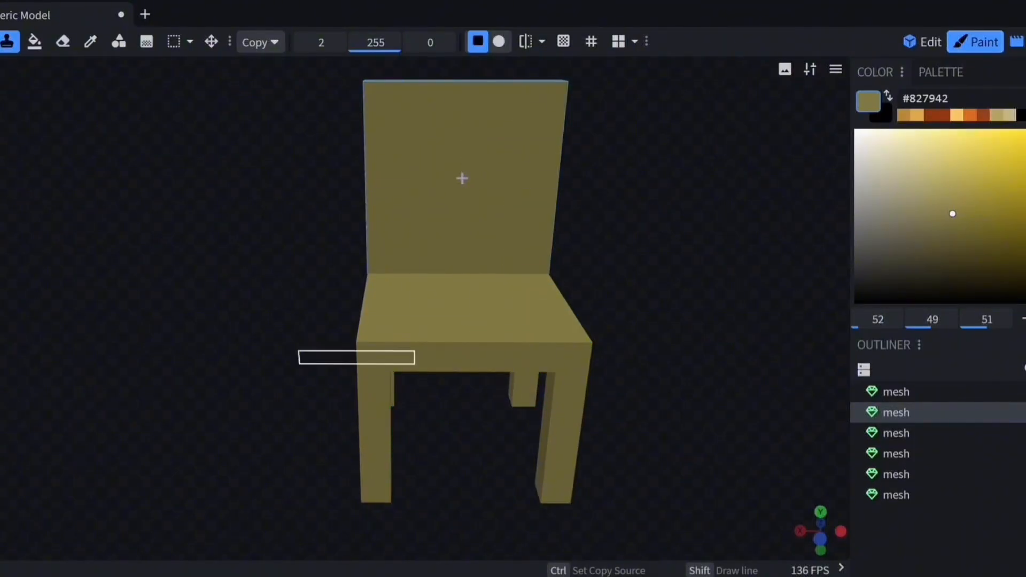
# Undo all the copied stamps and the olive brush strokes back to the blue template texture
pyautogui.moveTo(461, 177); pyautogui.dragTo(421, 210, button='middle')
pyautogui.click(102, 1)
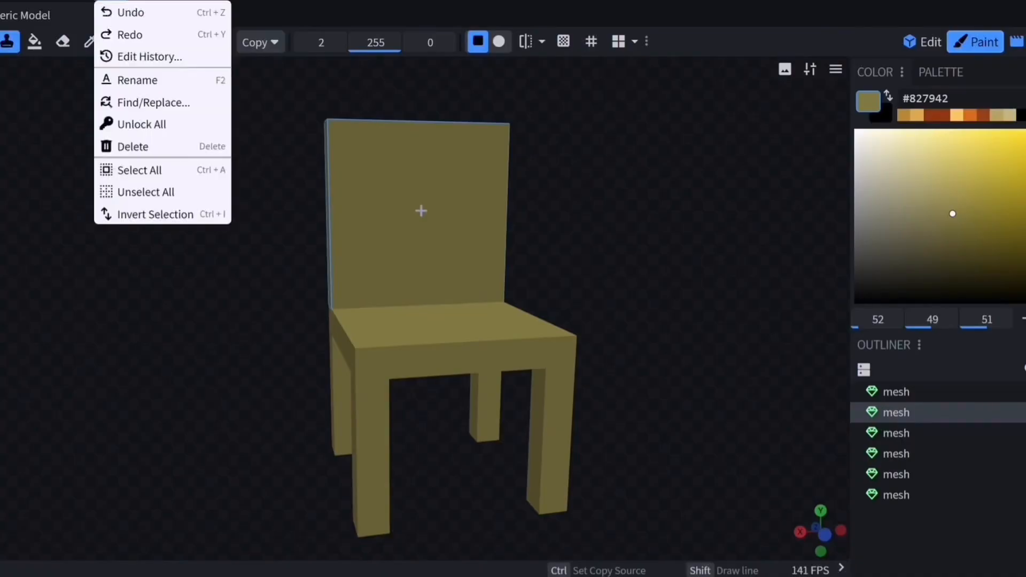
pyautogui.click(131, 12)
pyautogui.click(103, 1)
pyautogui.click(131, 11)
pyautogui.hotkey('ctrl', 'z')
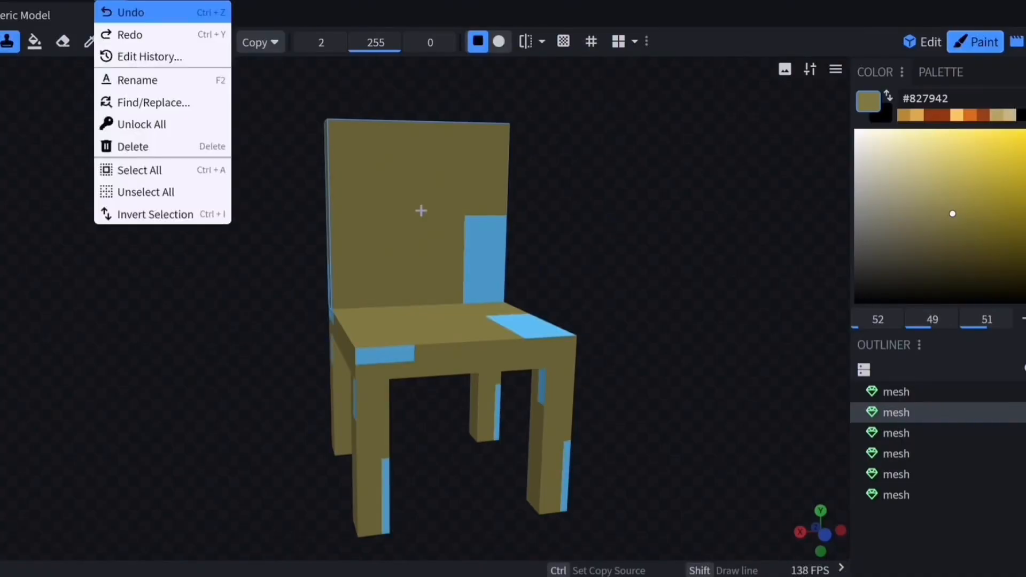
pyautogui.hotkey('ctrl', 'z')
pyautogui.hotkey('ctrl', 'z')
pyautogui.hotkey('ctrl', 'z')
pyautogui.hotkey('ctrl', 'z')
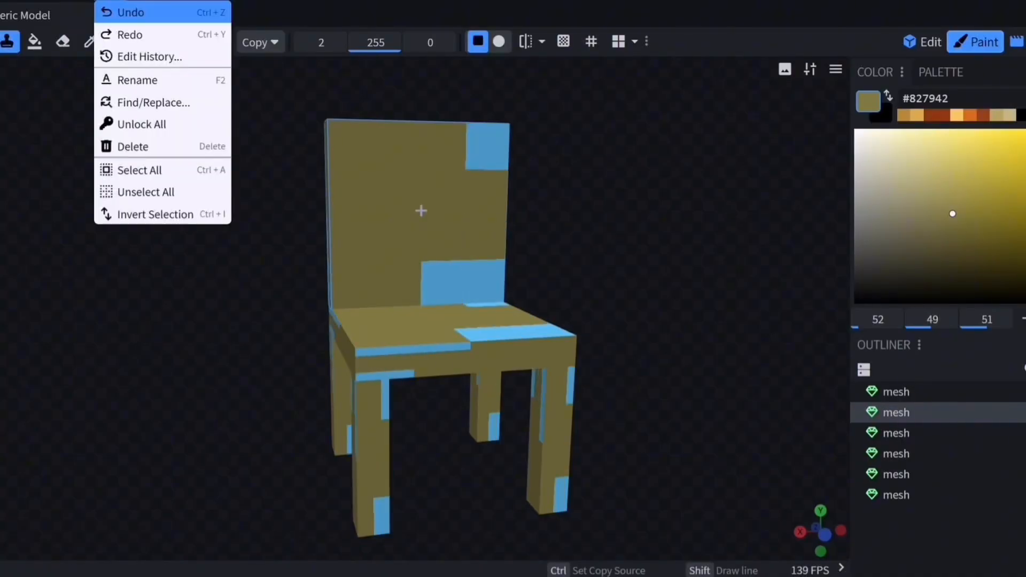
pyautogui.click(130, 12)
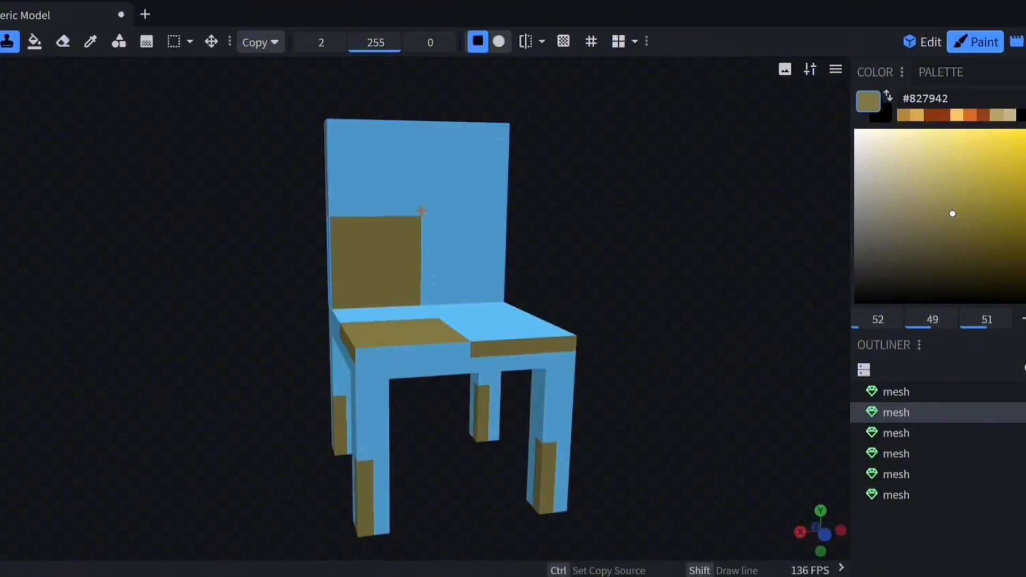
pyautogui.moveTo(272, 203); pyautogui.dragTo(235, 205)
pyautogui.click(537, 158)
pyautogui.moveTo(668, 213); pyautogui.dragTo(668, 226)
pyautogui.click(527, 239)
pyautogui.click(396, 143)
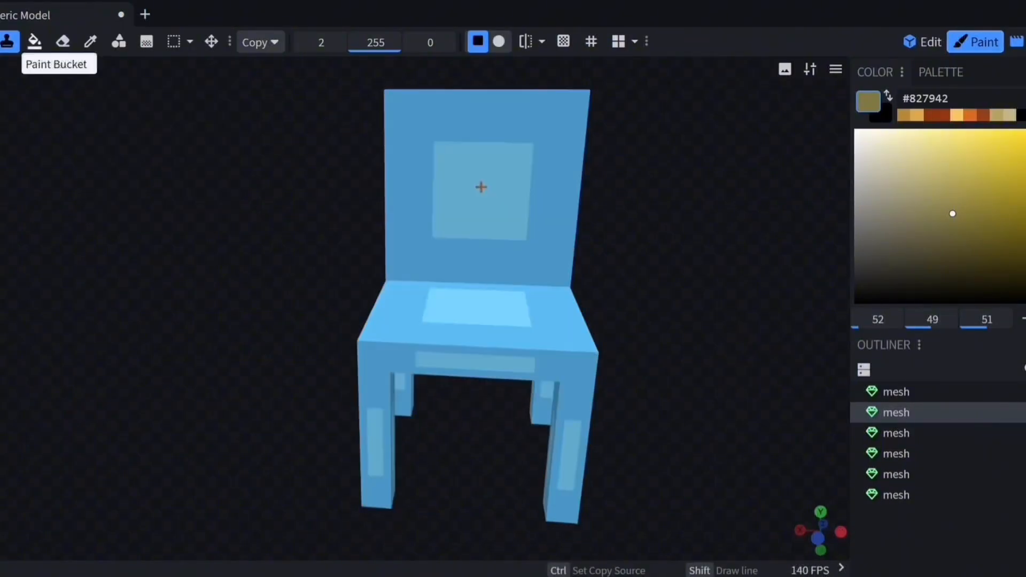
# Try filling the chair with olive using the Paint Bucket in Face mode, and undo the fill
pyautogui.click(34, 42)
pyautogui.click(484, 197)
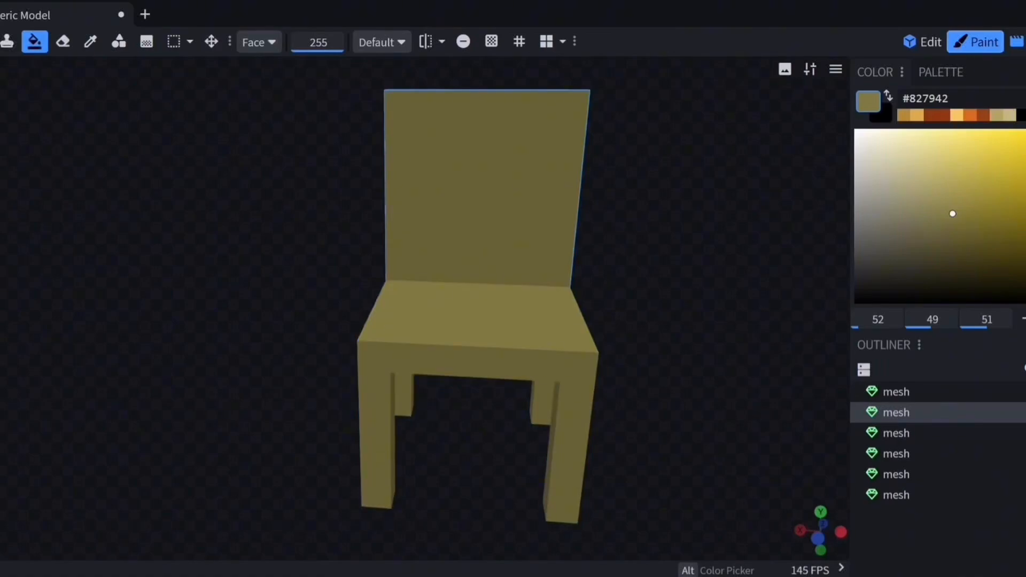
pyautogui.moveTo(278, 225)
pyautogui.mouseDown()
pyautogui.moveTo(529, 220)
pyautogui.moveTo(214, 224)
pyautogui.moveTo(281, 224)
pyautogui.mouseUp()
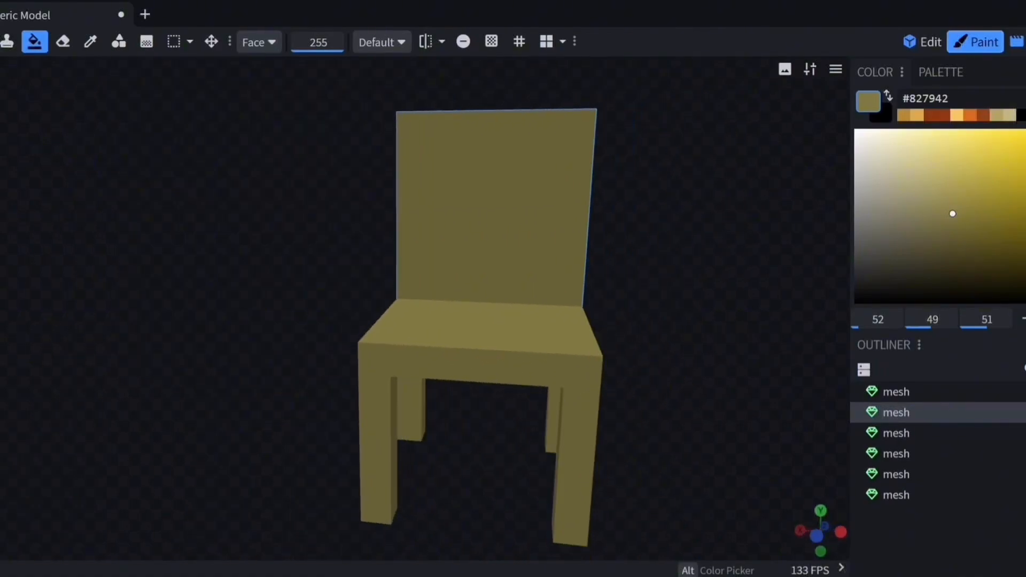
pyautogui.click(105, 1)
pyautogui.click(142, 13)
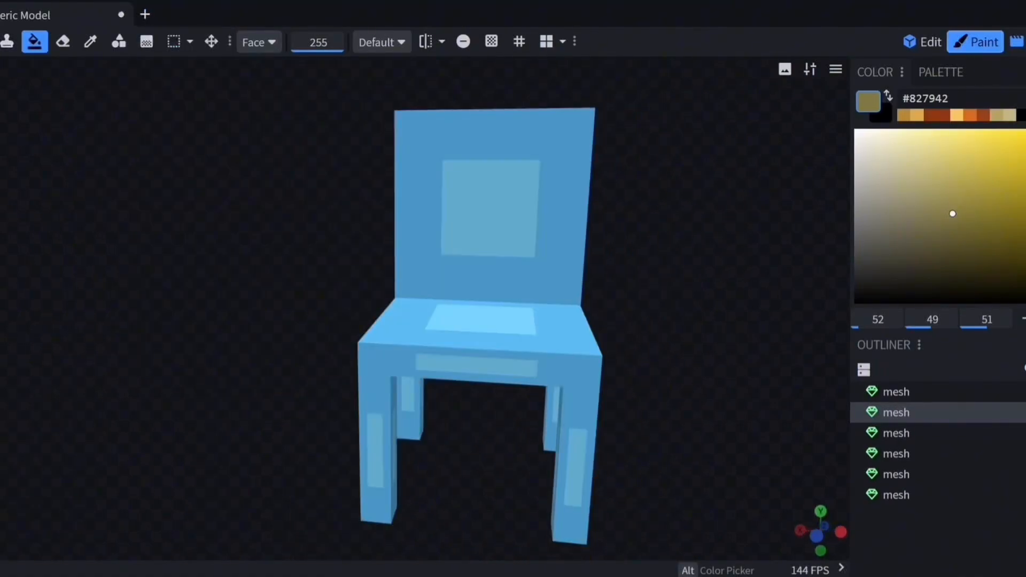
pyautogui.moveTo(229, 177); pyautogui.dragTo(272, 177)
# Sample the blue around the backrest and the lighter blue of its middle square with the Color Picker
pyautogui.click(62, 42)
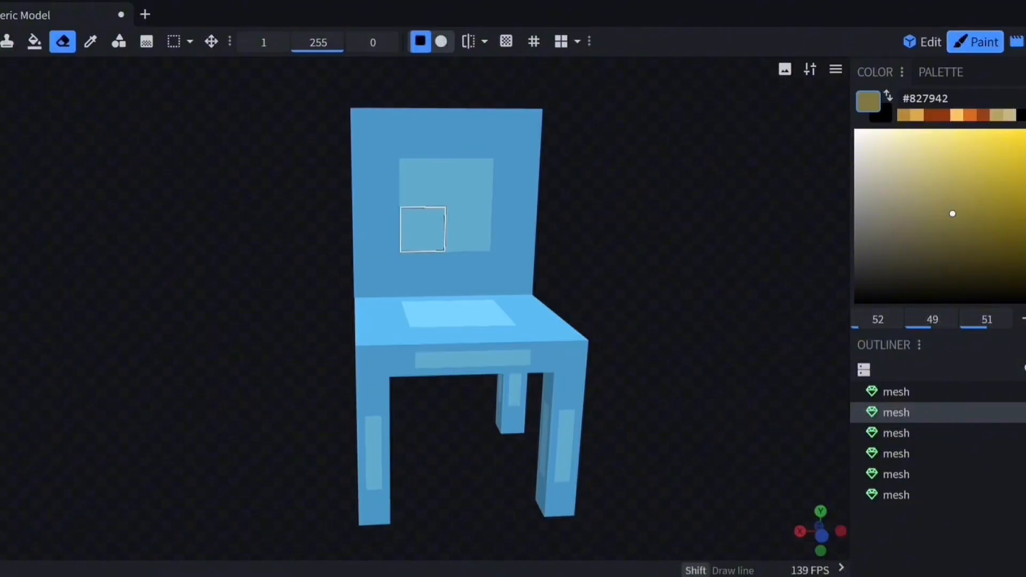
pyautogui.click(90, 41)
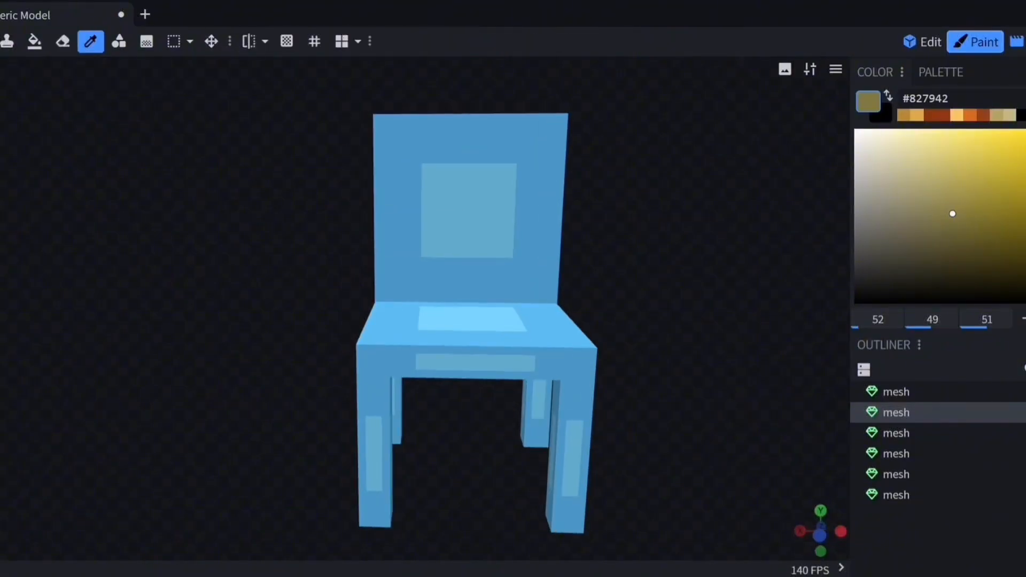
pyautogui.click(400, 224)
pyautogui.click(462, 219)
pyautogui.click(403, 235)
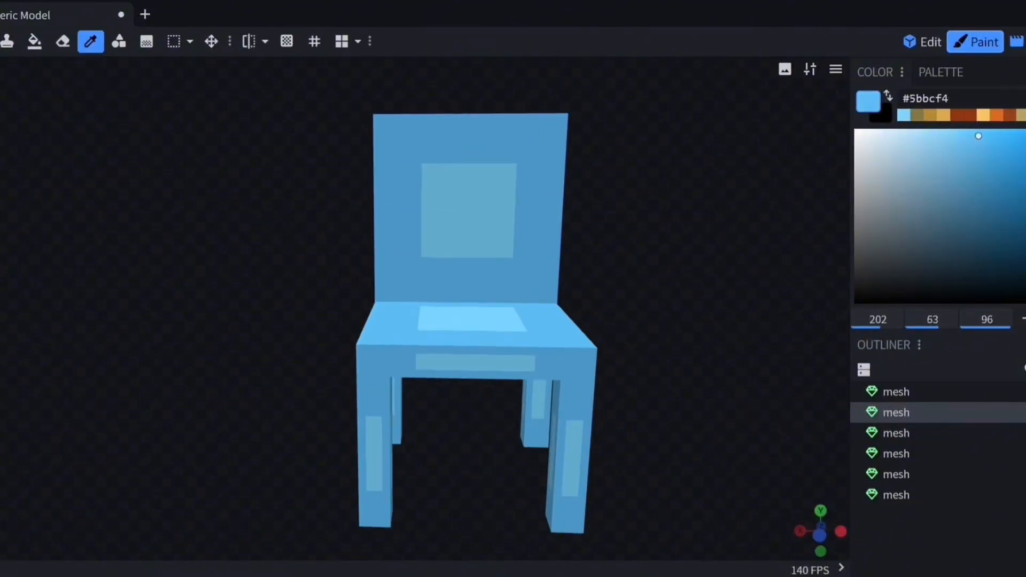
pyautogui.click(454, 216)
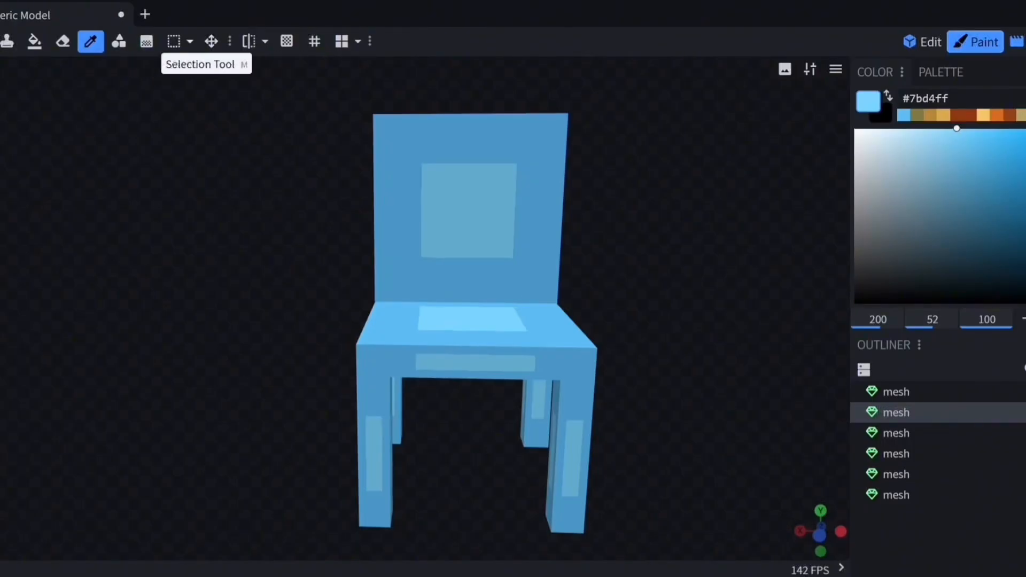
# Try a diagonal light-blue gradient across the backrest with the Gradient Tool, and undo it
pyautogui.click(147, 42)
pyautogui.moveTo(398, 187); pyautogui.dragTo(462, 225)
pyautogui.moveTo(326, 214)
pyautogui.mouseDown()
pyautogui.moveTo(302, 217)
pyautogui.moveTo(326, 221)
pyautogui.mouseUp()
pyautogui.click(124, 12)
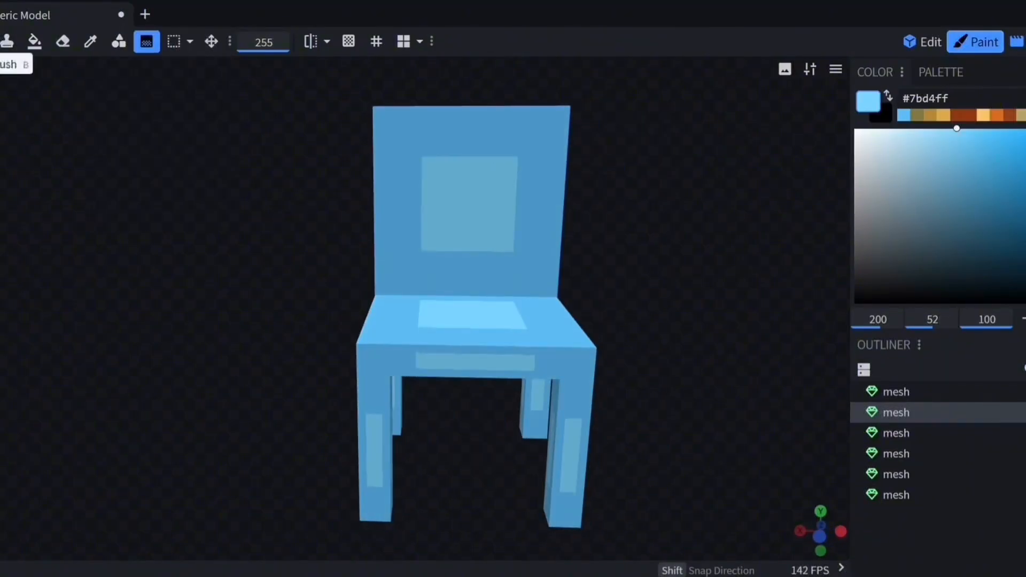
# Return to the regular brush and apply the Pixel Brush preset
pyautogui.click(7, 41)
pyautogui.click(1, 42)
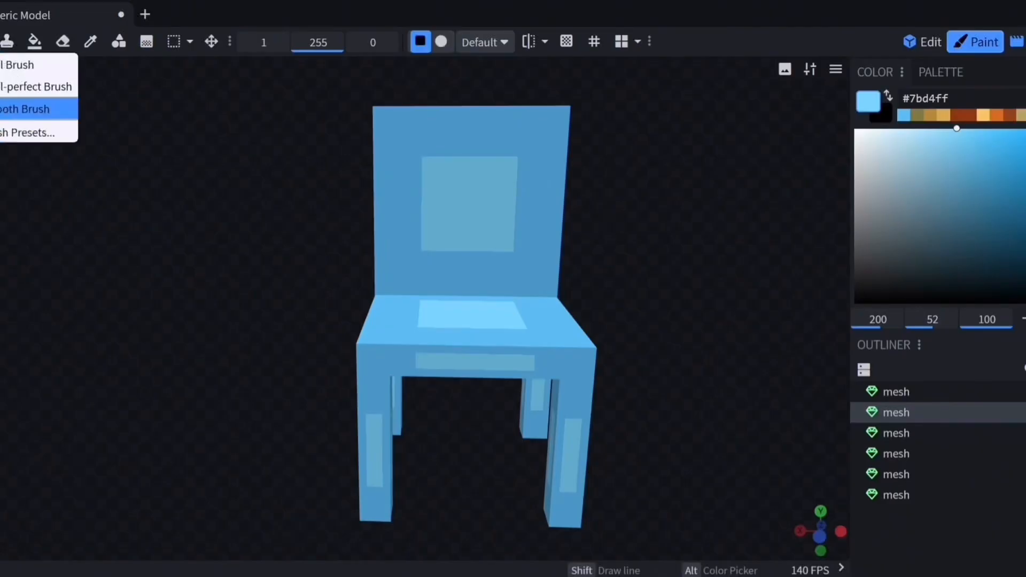
pyautogui.click(4, 64)
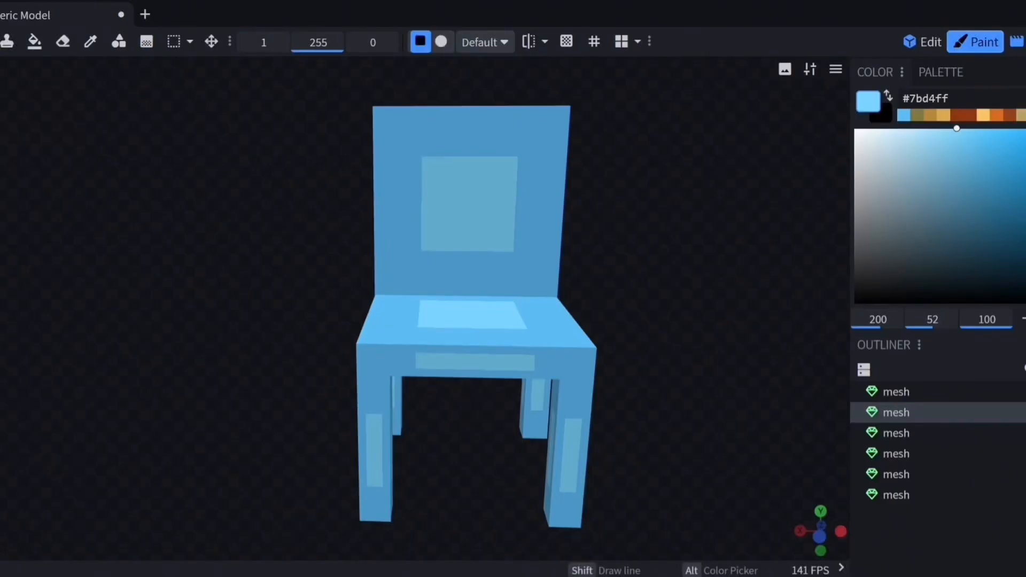
# Activate the Selection Tool and try switching mirror painting and the painting grid on and off
pyautogui.click(174, 42)
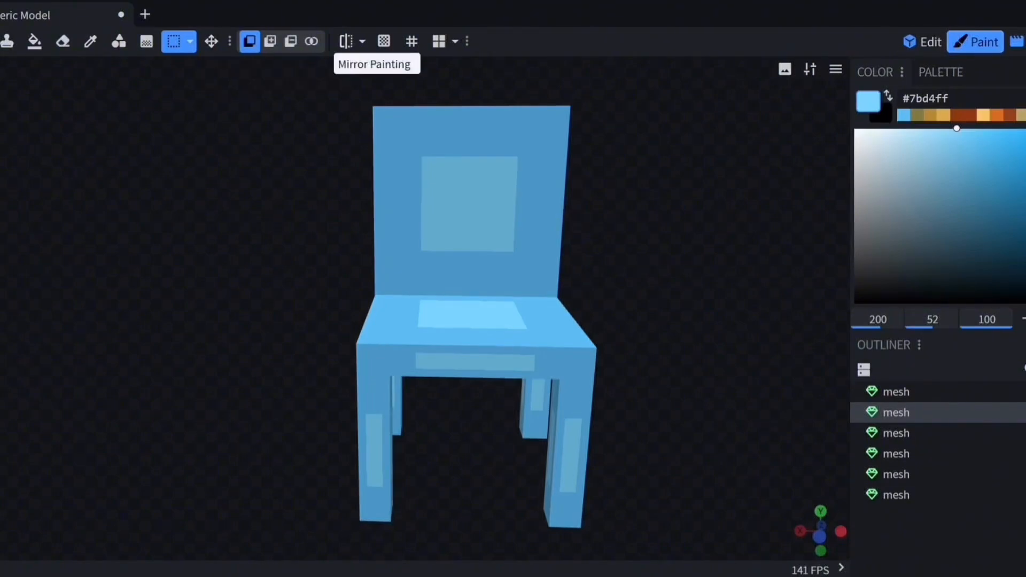
pyautogui.click(346, 41)
pyautogui.click(346, 41)
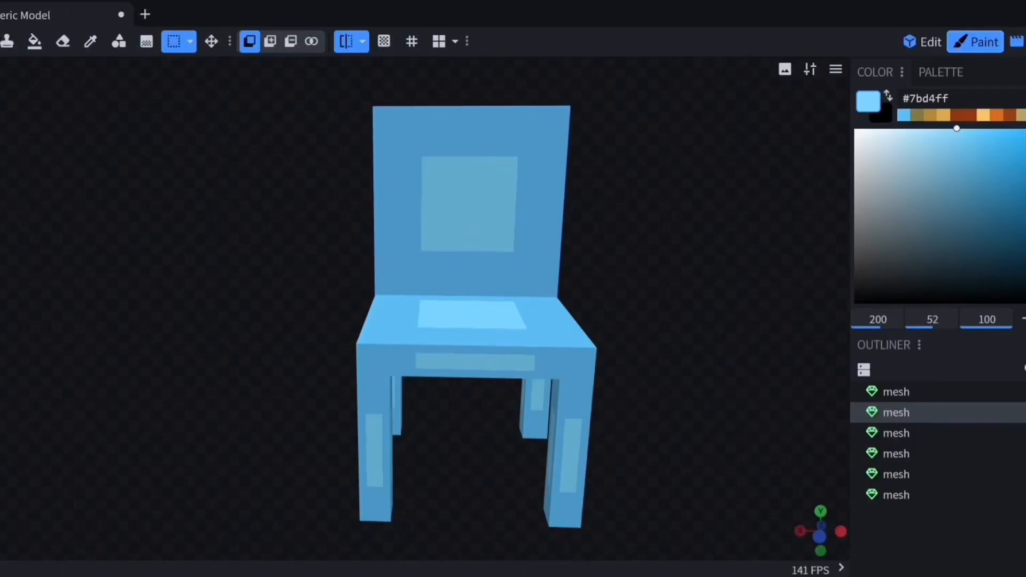
pyautogui.click(412, 41)
pyautogui.click(411, 41)
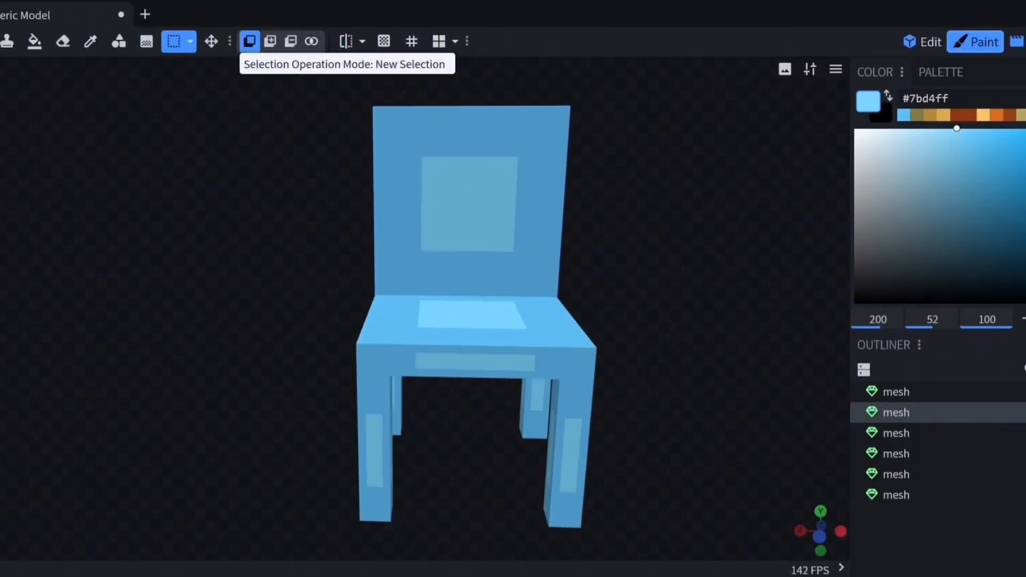
# Choose olive #827942 from the recent colours and fill the chair with the Paint Bucket in Face mode
pyautogui.click(0, 41)
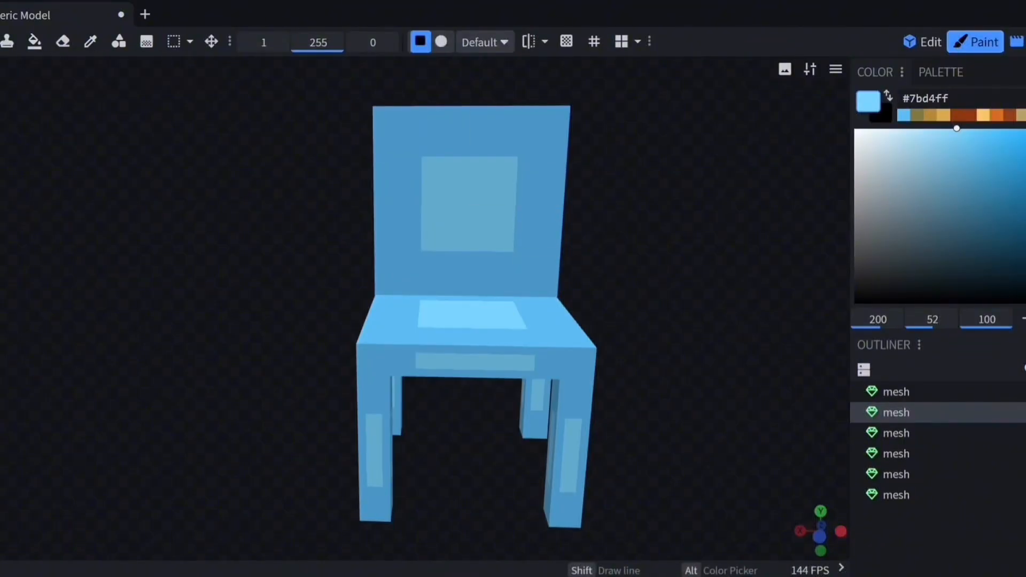
pyautogui.click(918, 114)
pyautogui.click(35, 42)
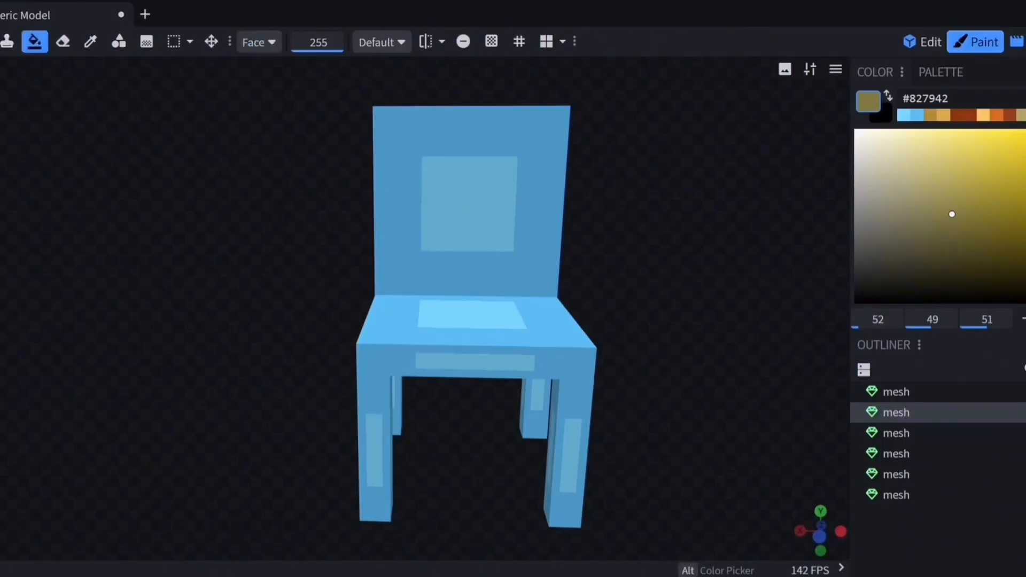
pyautogui.click(471, 213)
pyautogui.moveTo(652, 257)
pyautogui.mouseDown()
pyautogui.moveTo(497, 214)
pyautogui.moveTo(448, 166)
pyautogui.moveTo(656, 256)
pyautogui.mouseUp()
pyautogui.moveTo(656, 256); pyautogui.dragTo(559, 257, button='right')
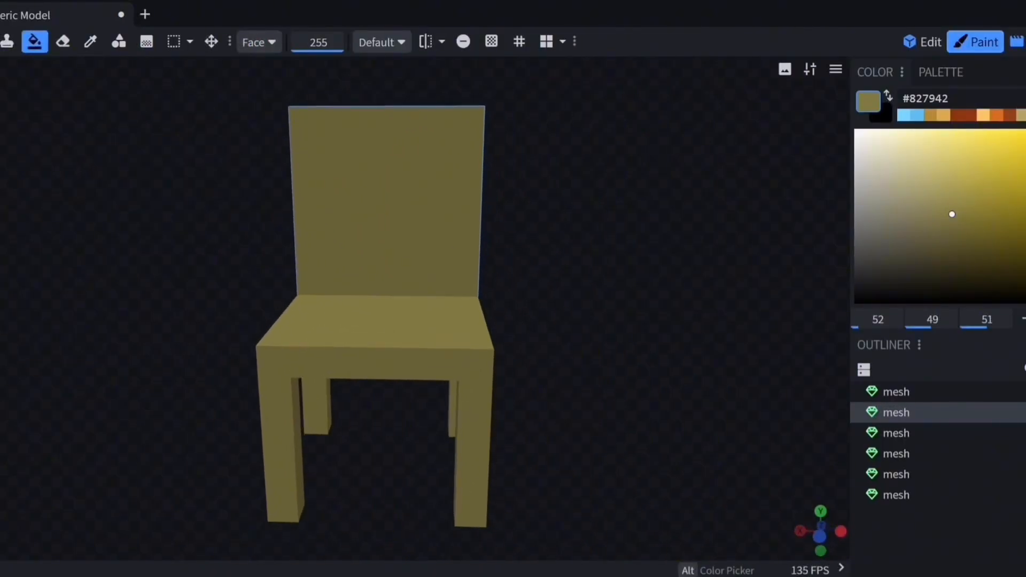
pyautogui.moveTo(559, 258)
pyautogui.mouseDown()
pyautogui.moveTo(604, 262)
pyautogui.moveTo(558, 252)
pyautogui.mouseUp()
pyautogui.moveTo(558, 252); pyautogui.dragTo(590, 254, button='right')
pyautogui.moveTo(590, 254); pyautogui.dragTo(587, 254)
pyautogui.moveTo(588, 254); pyautogui.dragTo(606, 233, button='right')
pyautogui.moveTo(607, 234); pyautogui.dragTo(610, 234)
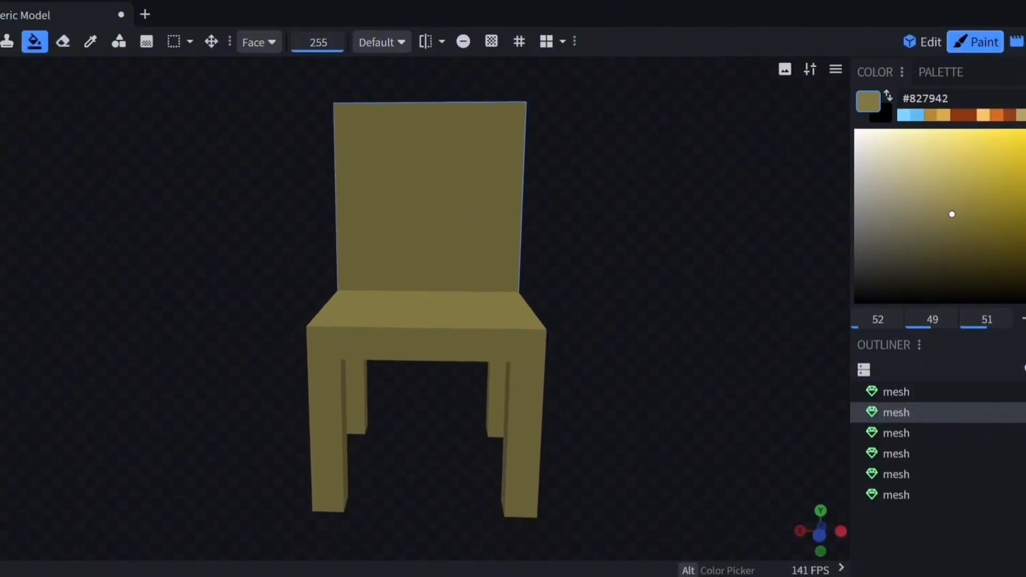
pyautogui.moveTo(610, 234); pyautogui.dragTo(609, 228, button='right')
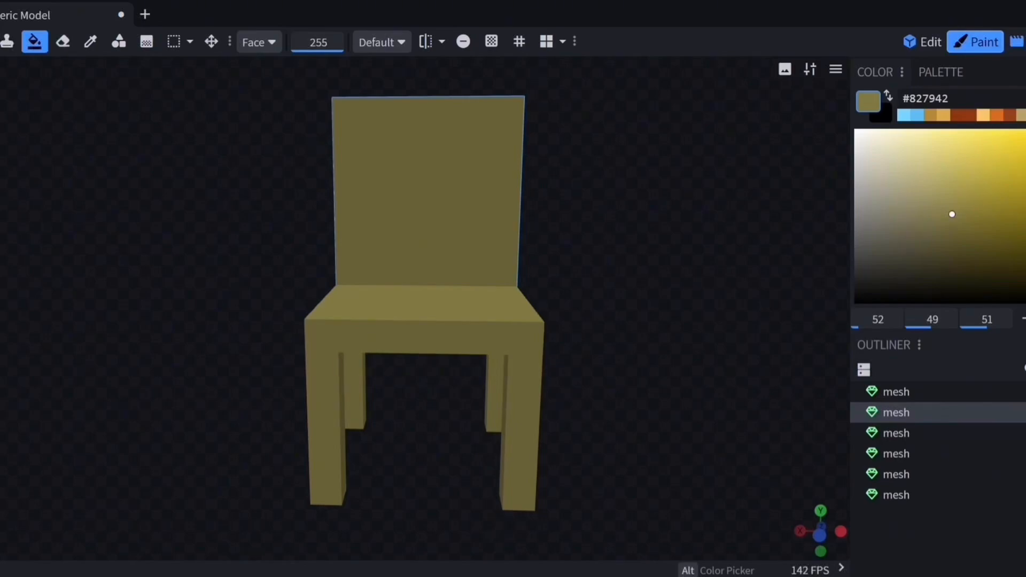
pyautogui.moveTo(609, 227)
pyautogui.mouseDown()
pyautogui.moveTo(684, 235)
pyautogui.moveTo(534, 239)
pyautogui.moveTo(688, 238)
pyautogui.moveTo(610, 218)
pyautogui.mouseUp()
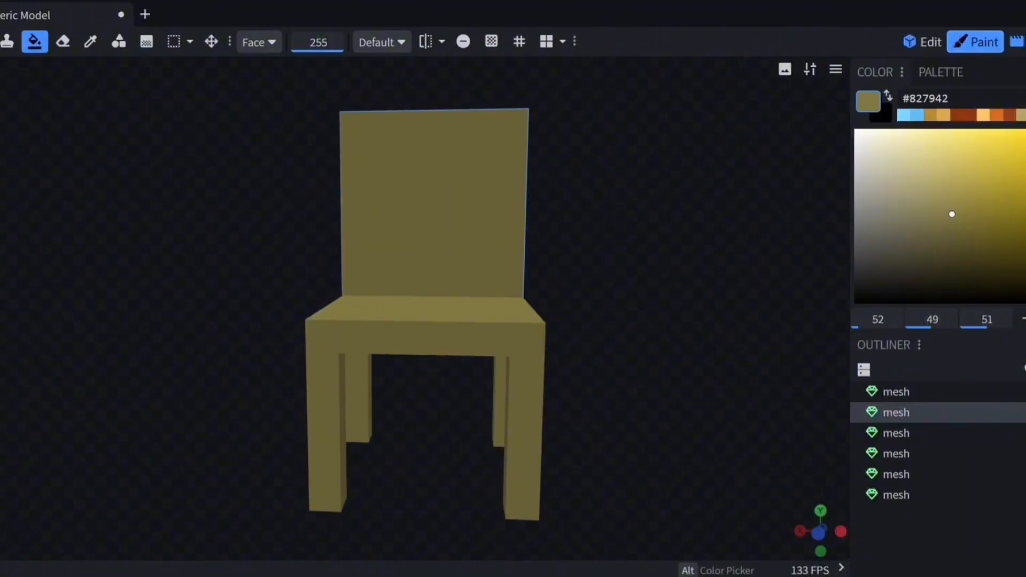
pyautogui.moveTo(610, 218); pyautogui.dragTo(621, 223, button='right')
pyautogui.moveTo(621, 223); pyautogui.dragTo(625, 224)
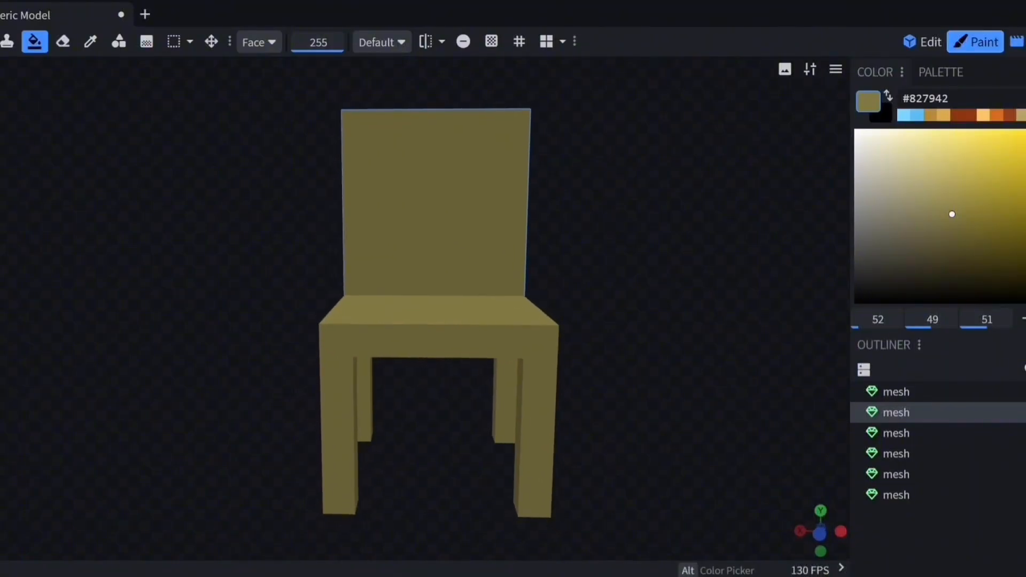
pyautogui.moveTo(625, 223); pyautogui.dragTo(633, 211, button='right')
pyautogui.moveTo(633, 211)
pyautogui.mouseDown()
pyautogui.moveTo(643, 212)
pyautogui.moveTo(634, 209)
pyautogui.mouseUp()
pyautogui.moveTo(634, 208); pyautogui.dragTo(637, 205, button='right')
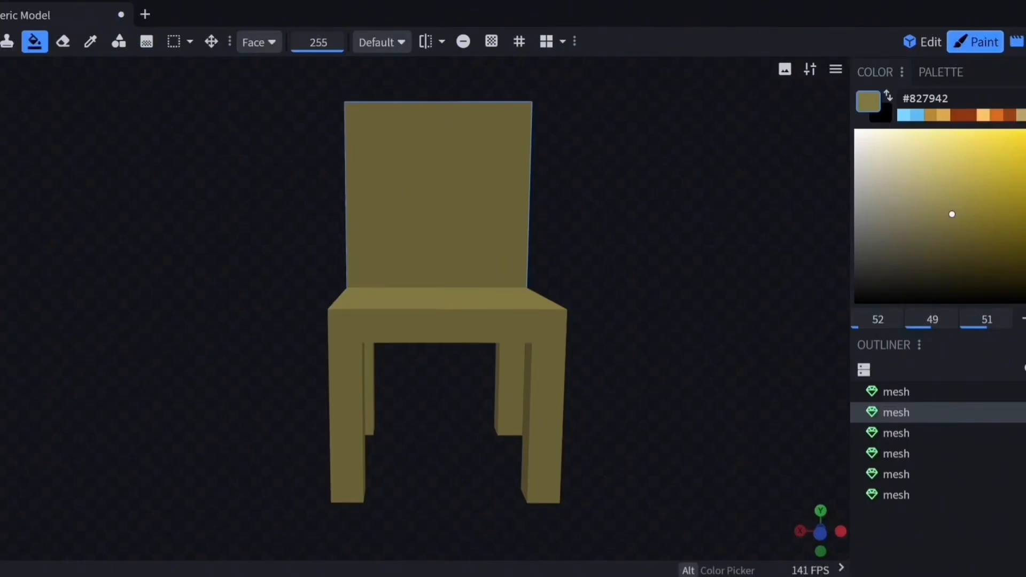
pyautogui.moveTo(636, 205)
pyautogui.mouseDown()
pyautogui.moveTo(647, 227)
pyautogui.moveTo(632, 226)
pyautogui.moveTo(705, 205)
pyautogui.moveTo(577, 197)
pyautogui.moveTo(454, 168)
pyautogui.moveTo(602, 222)
pyautogui.moveTo(695, 226)
pyautogui.moveTo(580, 207)
pyautogui.moveTo(628, 205)
pyautogui.mouseUp()
pyautogui.scroll(-1, 628, 206)
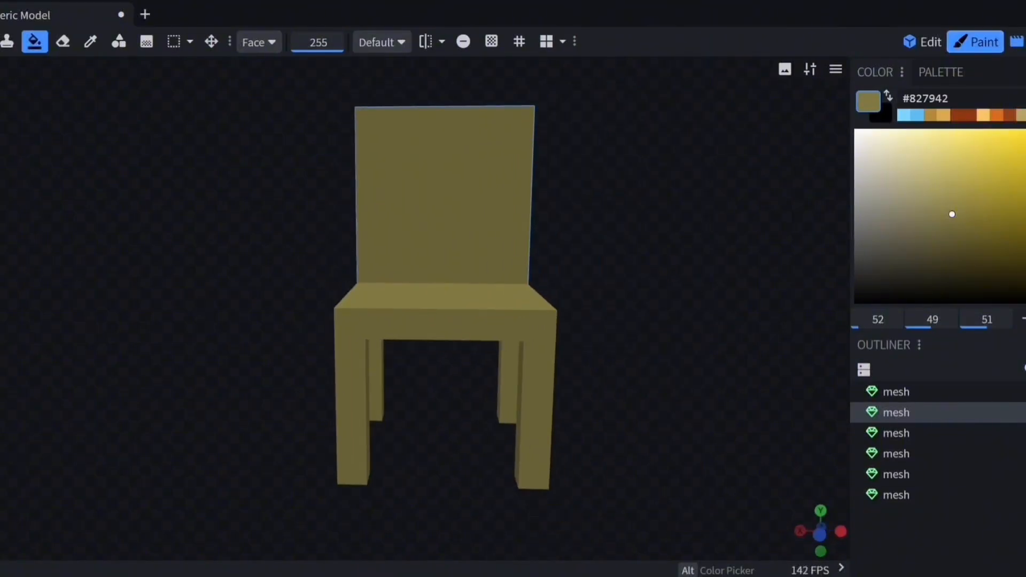
# Show the texture sidebar and set the project's file name to "chair"
pyautogui.hotkey('ctrl', 'b')
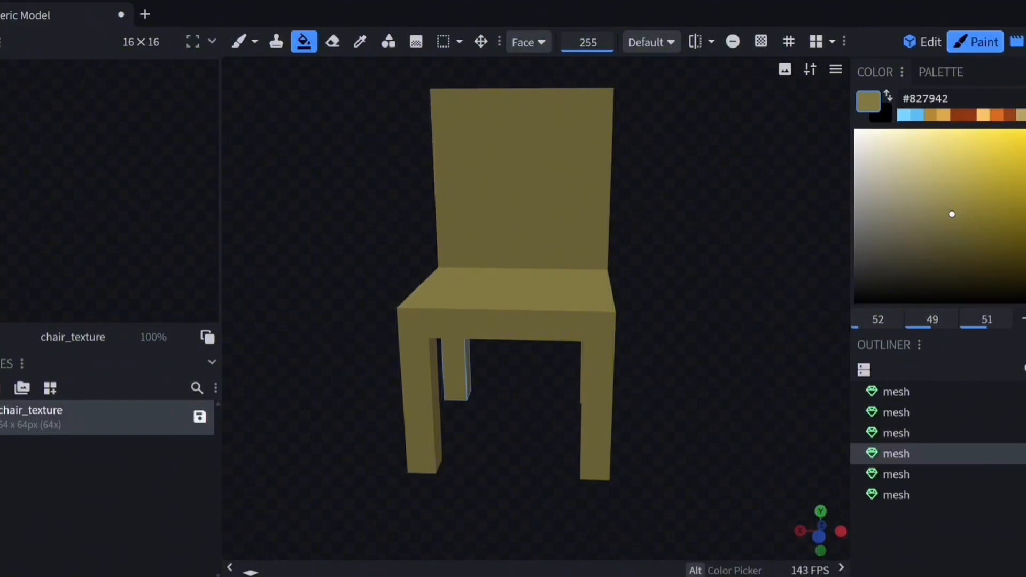
pyautogui.click(106, 1)
pyautogui.moveTo(77, 1)
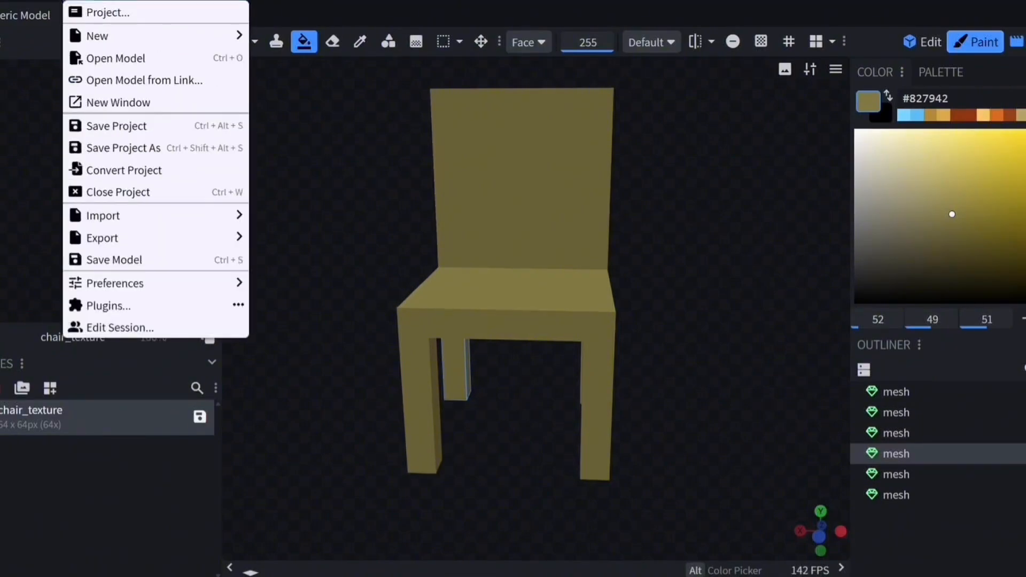
pyautogui.moveTo(107, 238)
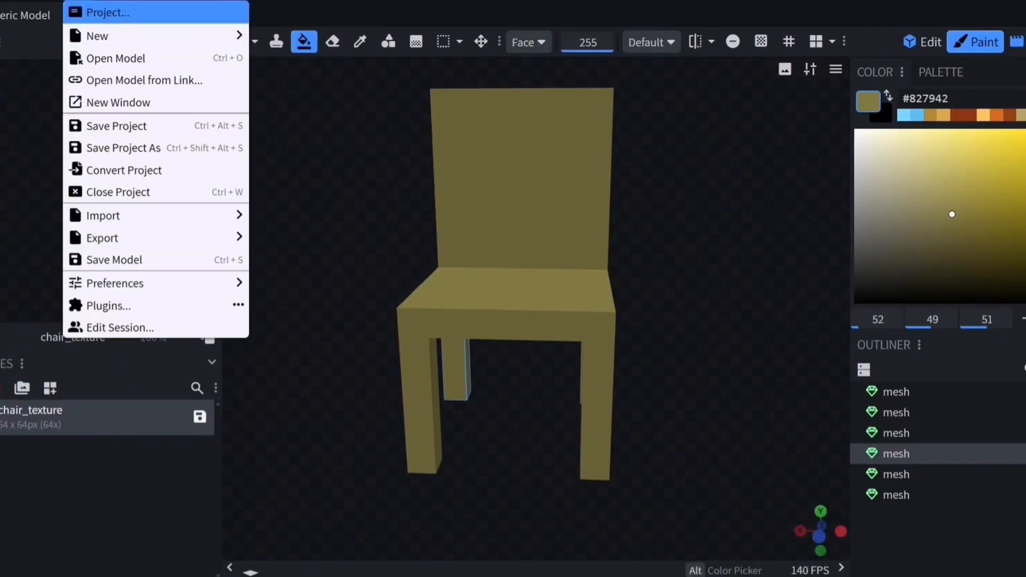
pyautogui.click(102, 12)
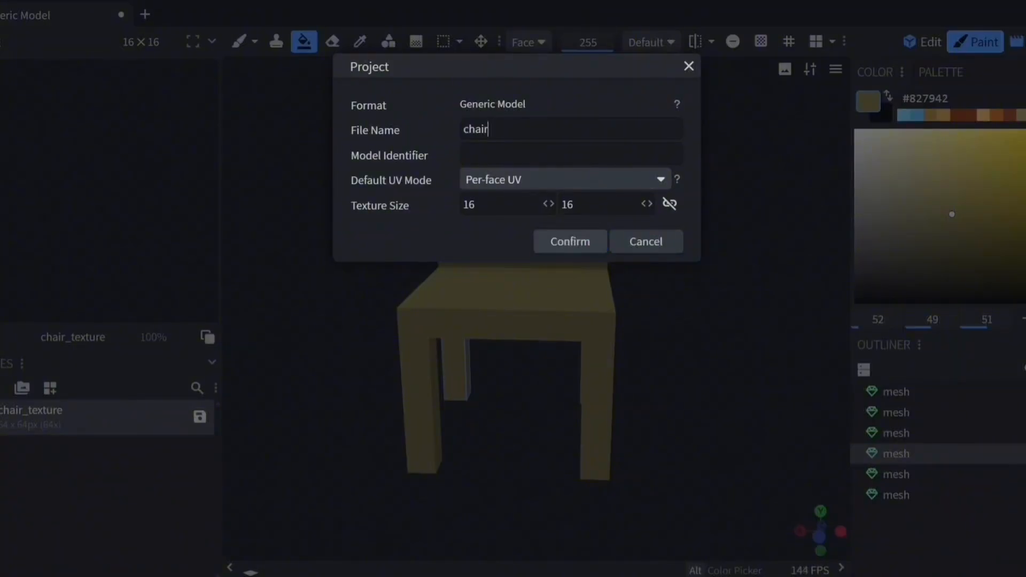
pyautogui.click(571, 241)
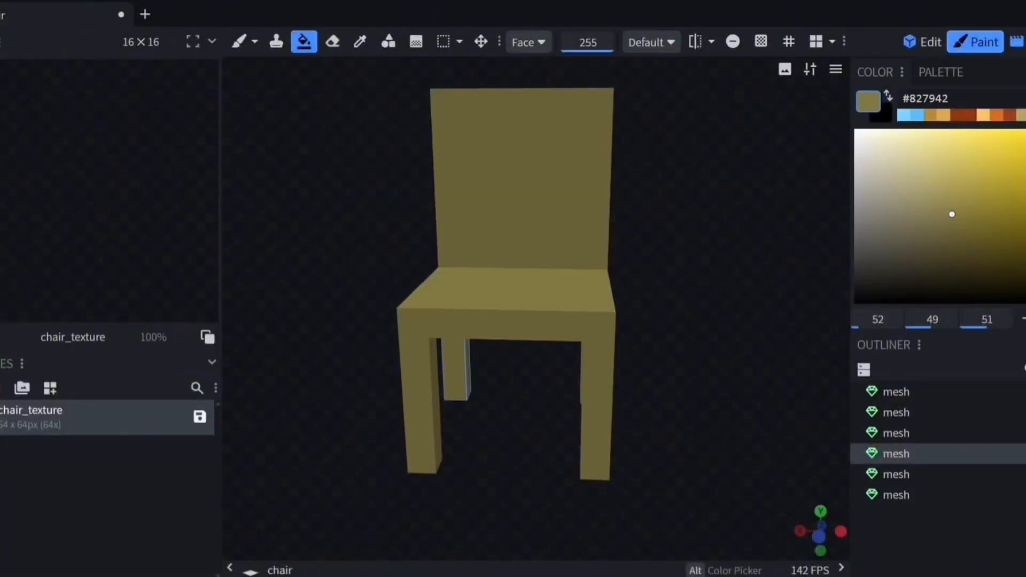
# Export the chair as an OBJ Wavefront model named "chair" to the Desktop
pyautogui.click(75, 1)
pyautogui.moveTo(155, 238)
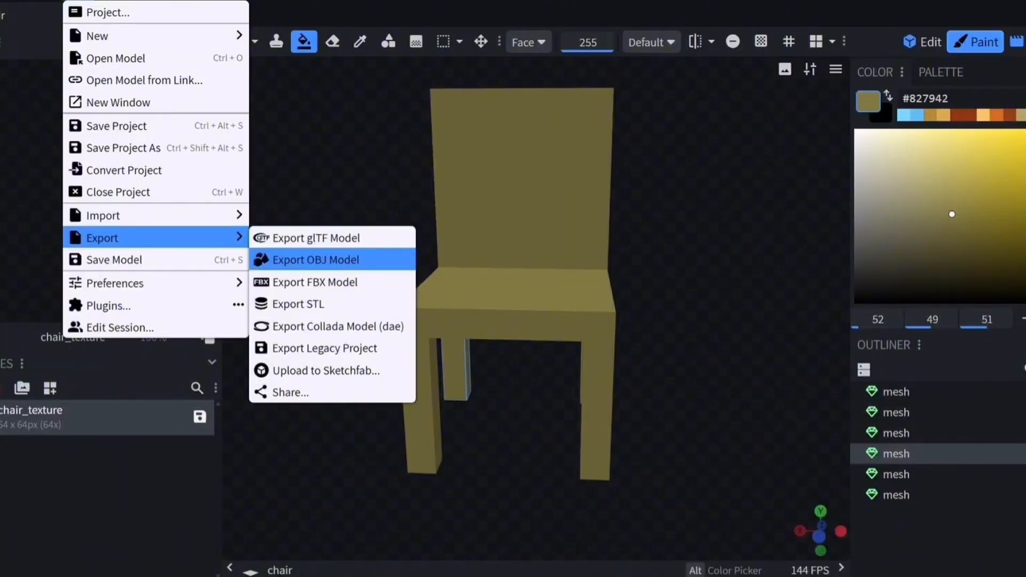
pyautogui.click(316, 260)
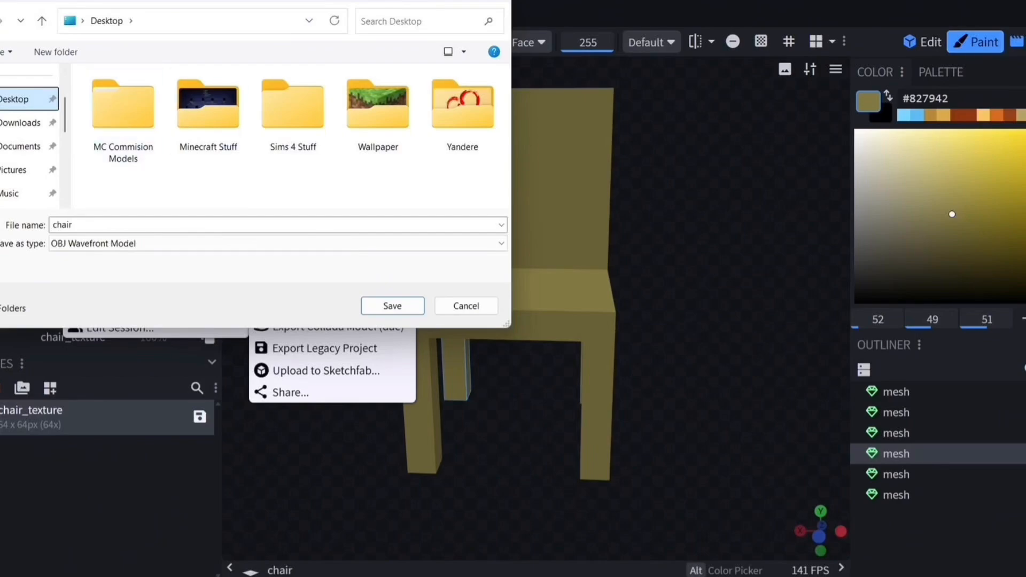
pyautogui.click(392, 306)
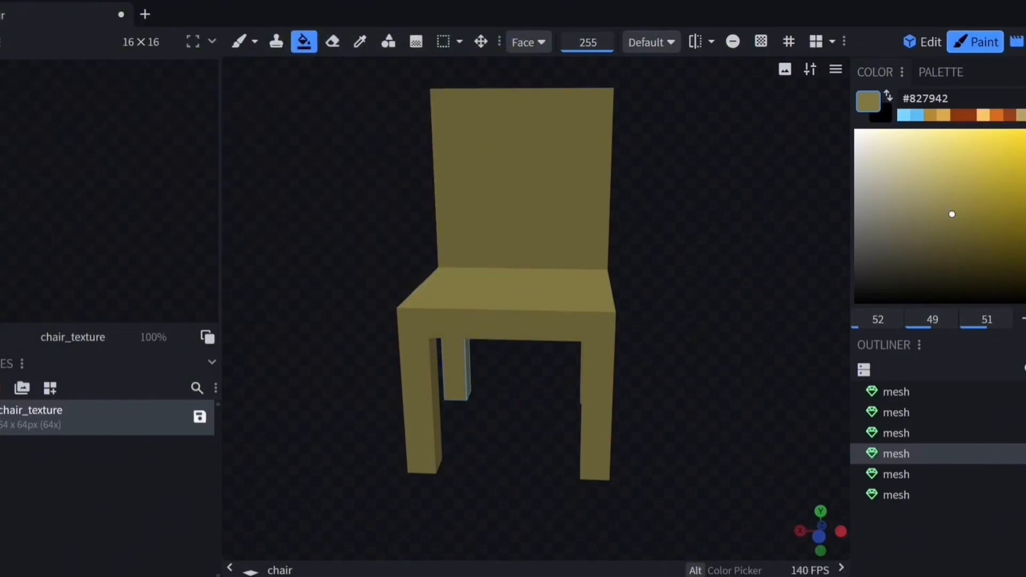
# Close Blockbench, discarding the unsaved project changes and acknowledging the update notice
pyautogui.hotkey('alt', 'F4')
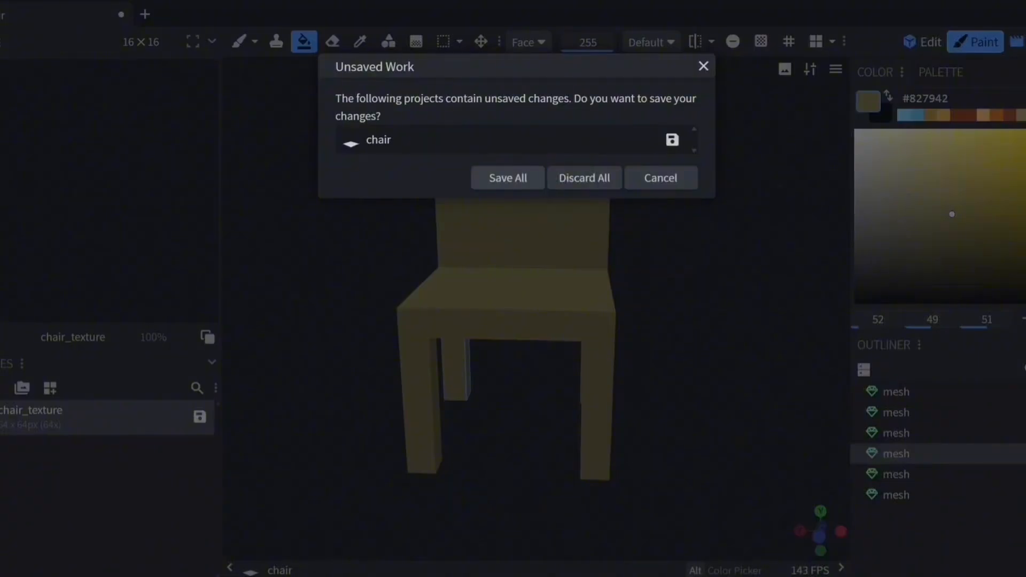
pyautogui.click(584, 178)
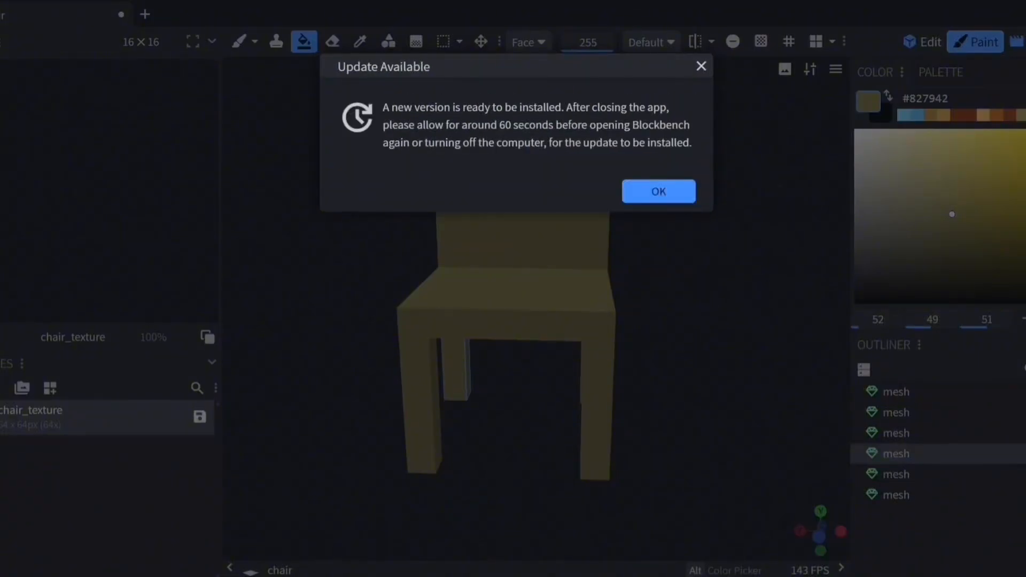
pyautogui.click(659, 191)
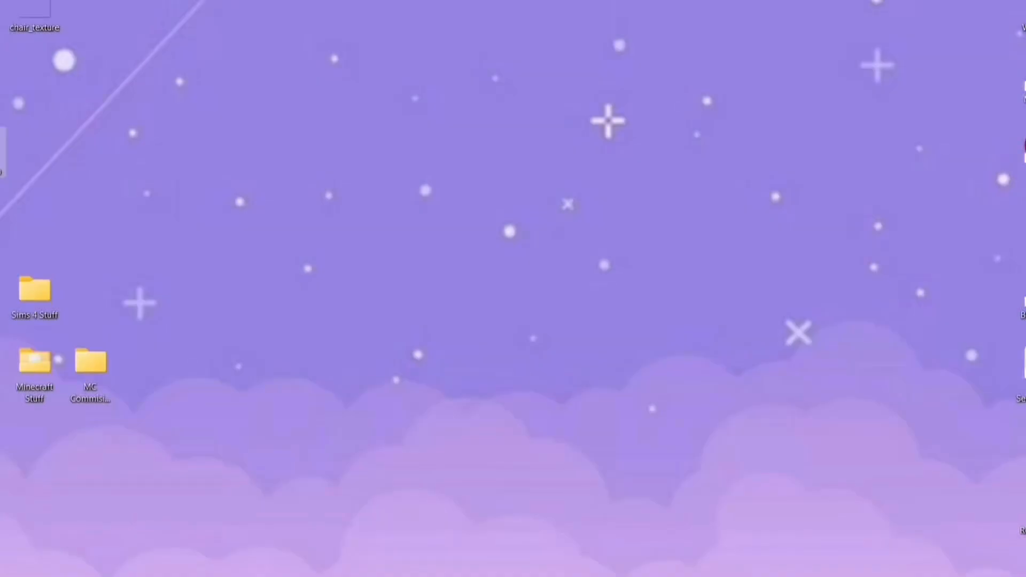
# Place chair.obj and chair_texture side by side in the middle of the desktop and discard chair.mtl
pyautogui.moveTo(1, 438); pyautogui.dragTo(374, 300)
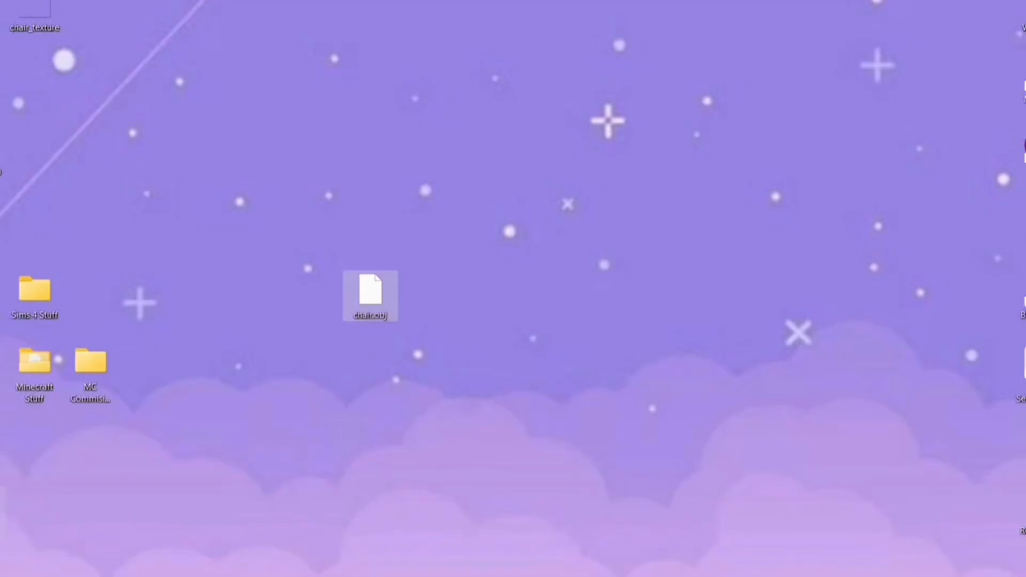
pyautogui.moveTo(21, 502); pyautogui.dragTo(481, 366)
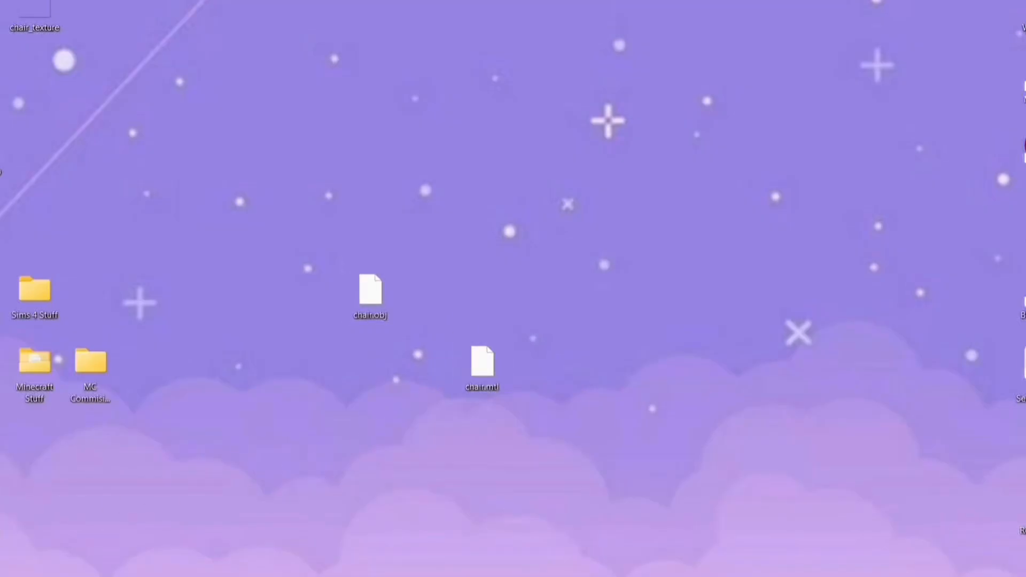
pyautogui.moveTo(35, 10); pyautogui.dragTo(411, 275)
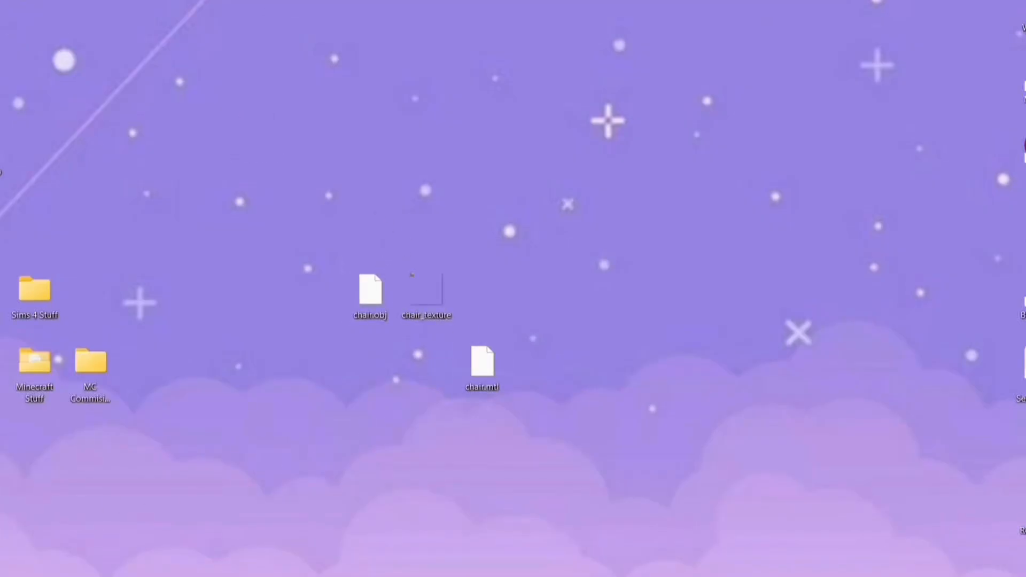
pyautogui.moveTo(482, 366); pyautogui.dragTo(1023, 502)
pyautogui.click(370, 294)
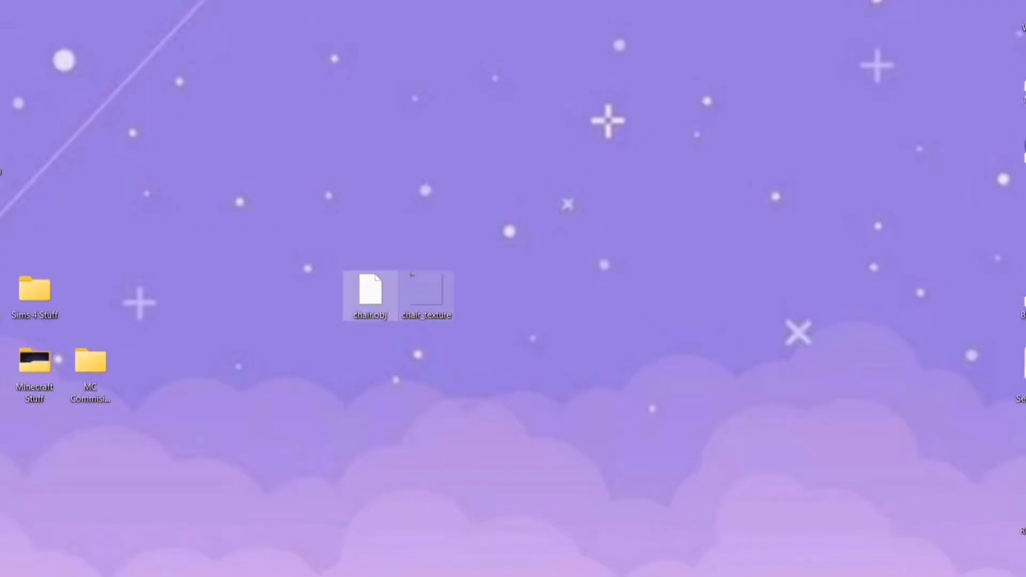
pyautogui.moveTo(370, 294); pyautogui.dragTo(538, 221)
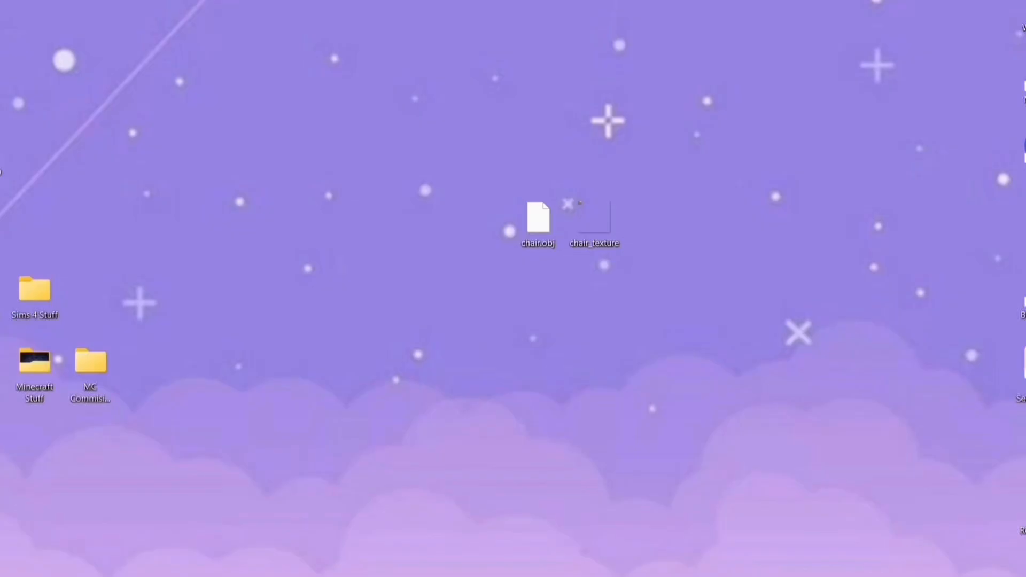
# Open %appdata% in File Explorer and go to .minecraft > config > blockbuster > models > fred
pyautogui.press('super+r')
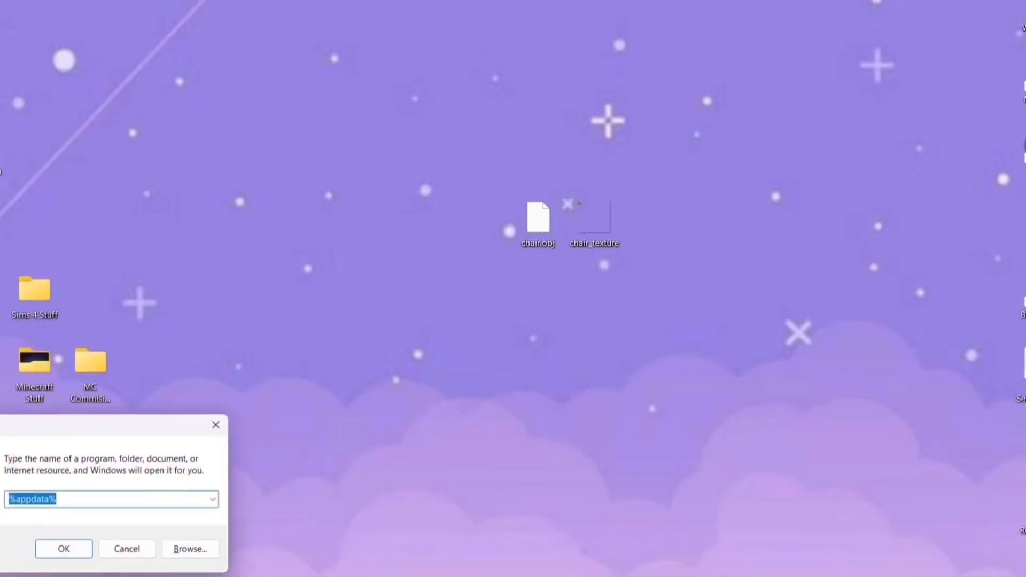
pyautogui.press('Return')
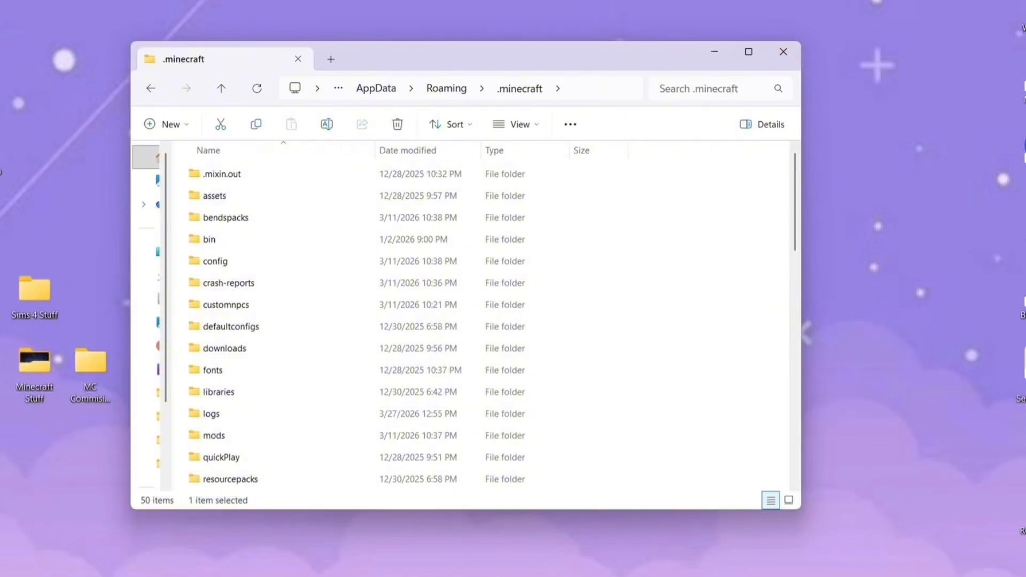
pyautogui.doubleClick(215, 261)
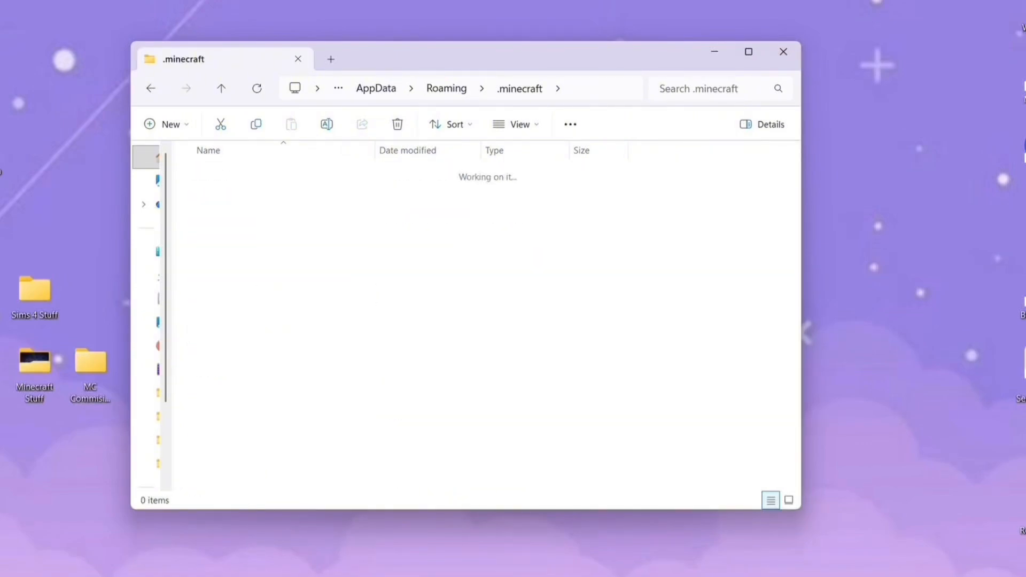
pyautogui.click(226, 173)
pyautogui.doubleClick(225, 173)
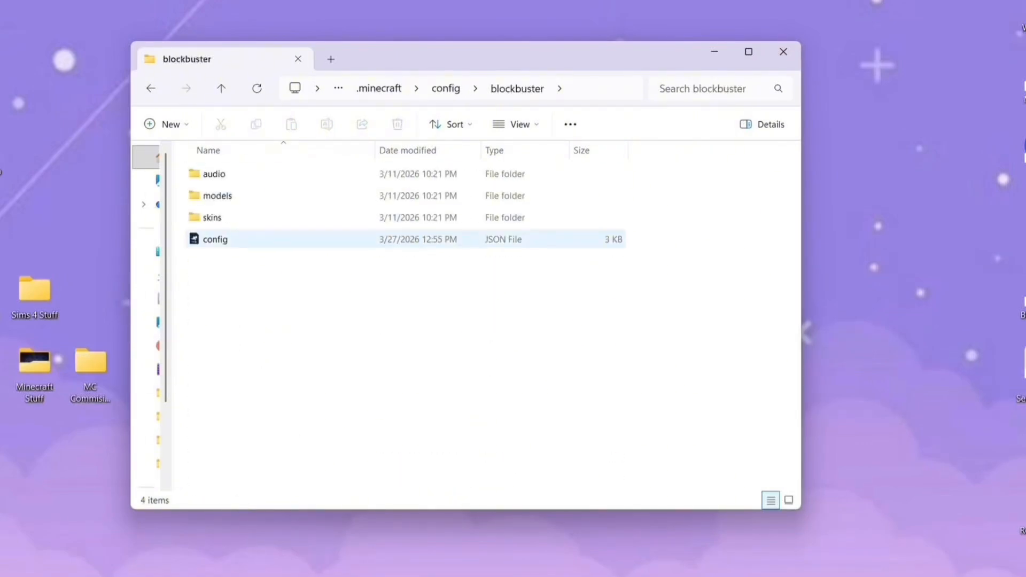
pyautogui.doubleClick(216, 195)
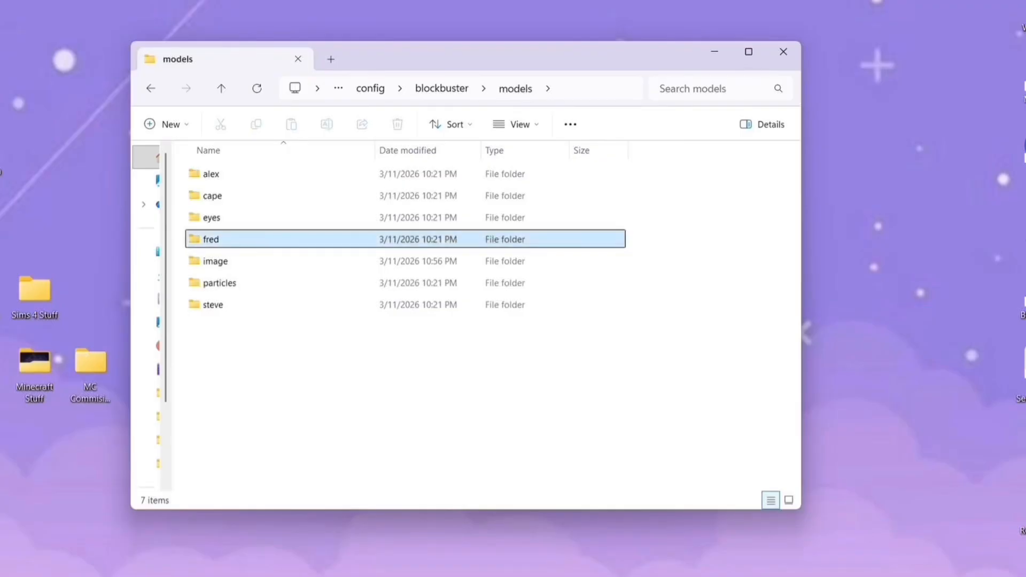
pyautogui.doubleClick(211, 238)
pyautogui.moveTo(481, 68); pyautogui.dragTo(525, 96)
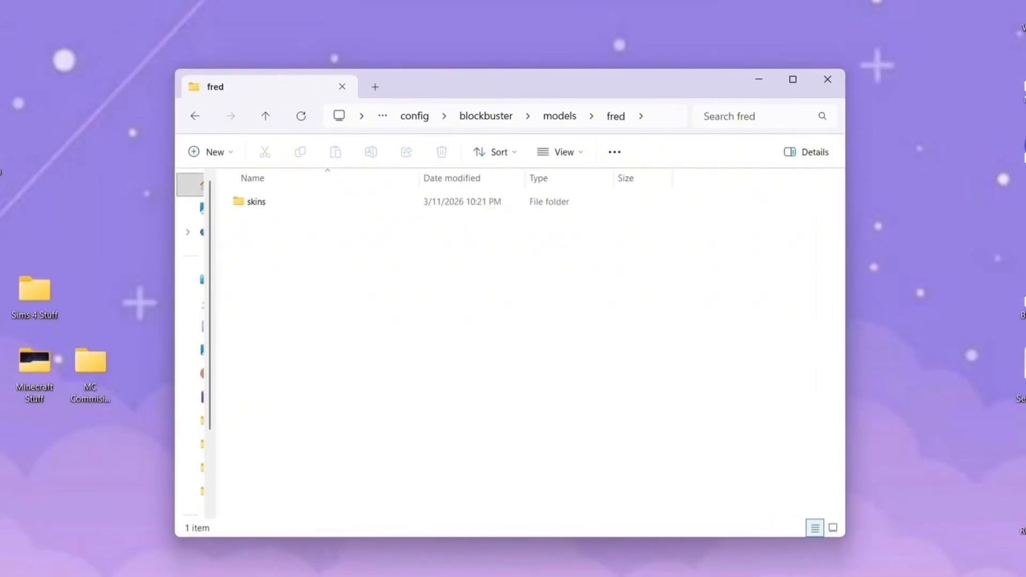
# Create a folder named "chair" inside the fred folder and open it
pyautogui.rightClick(426, 293)
pyautogui.moveTo(465, 406)
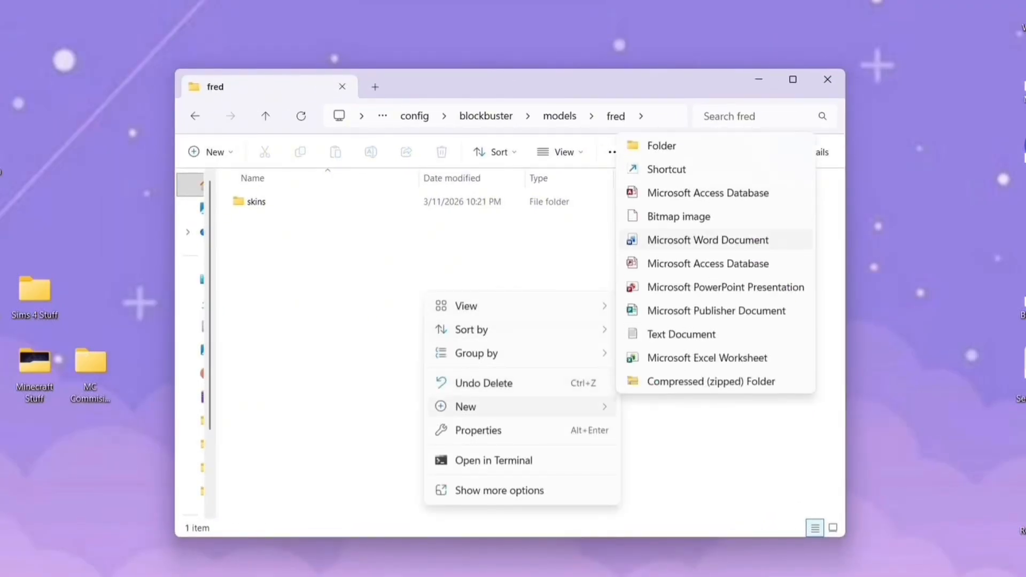
pyautogui.click(668, 144)
pyautogui.write('chair')
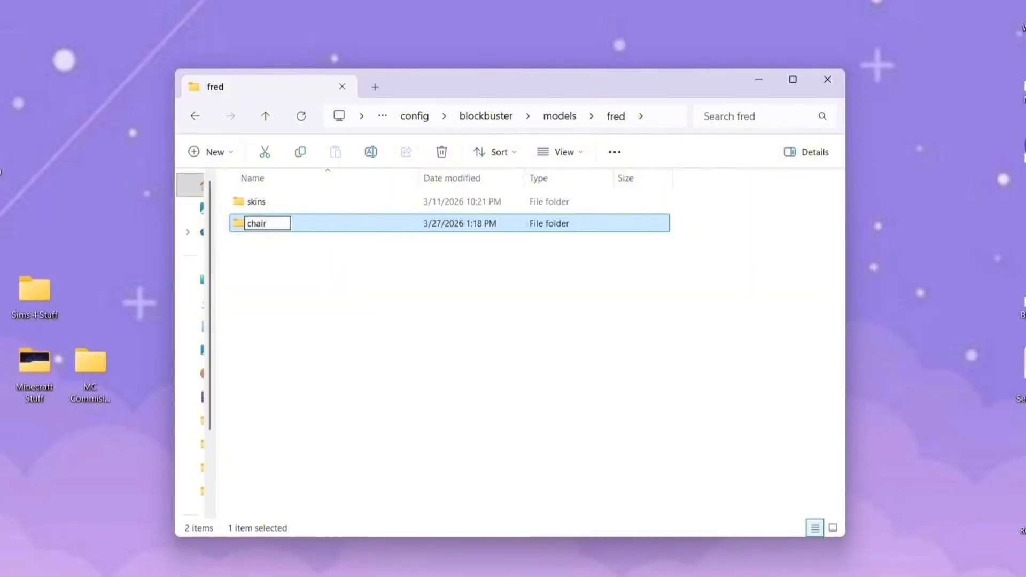
pyautogui.press('Return')
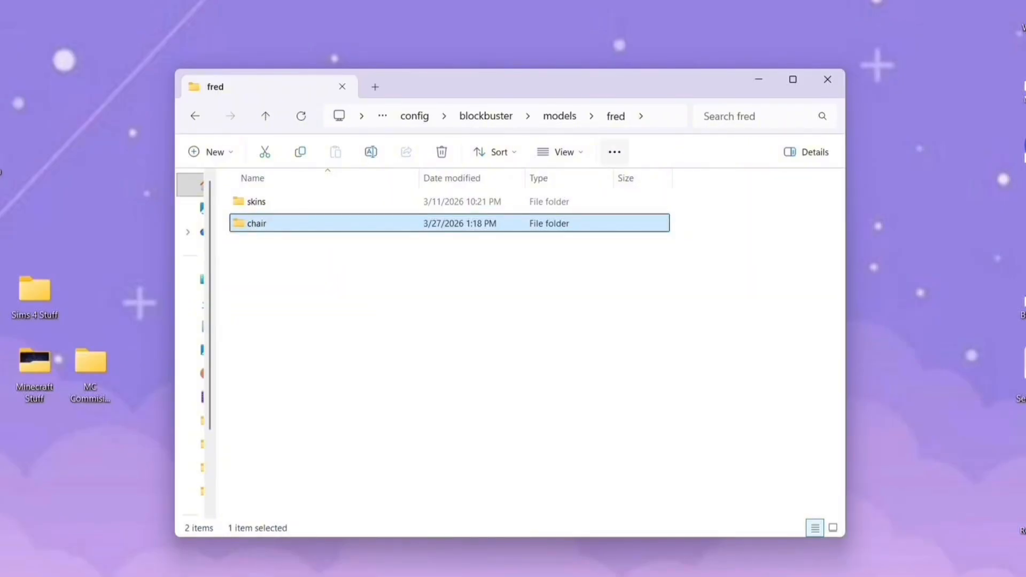
pyautogui.press('Return')
# Move chair.obj and chair_texture from the desktop into the new chair folder
pyautogui.moveTo(553, 88); pyautogui.dragTo(569, 289)
pyautogui.moveTo(488, 158); pyautogui.dragTo(625, 261)
pyautogui.moveTo(595, 225)
pyautogui.mouseDown()
pyautogui.moveTo(629, 204)
pyautogui.moveTo(601, 226)
pyautogui.mouseUp()
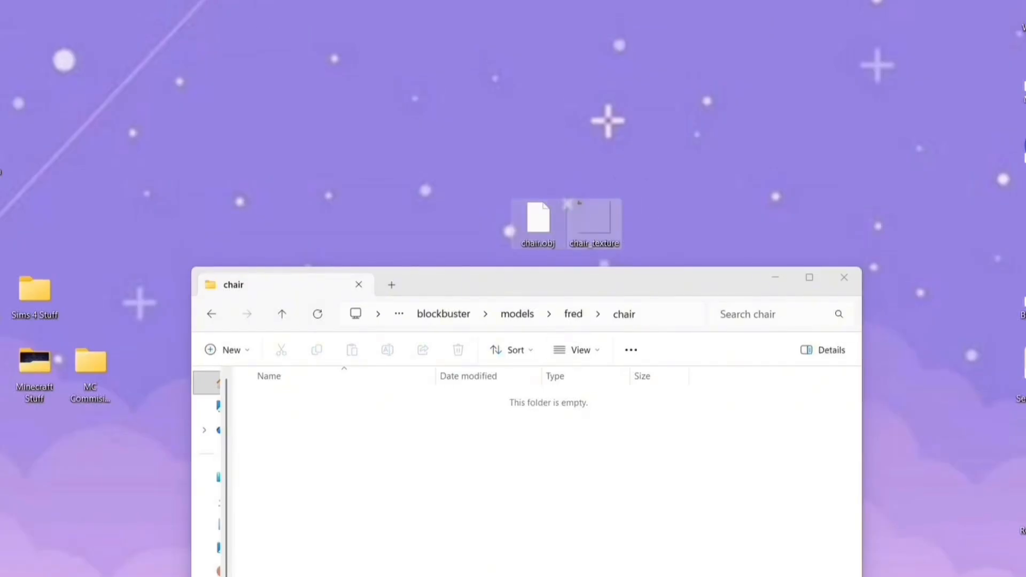
pyautogui.moveTo(703, 220); pyautogui.dragTo(558, 259)
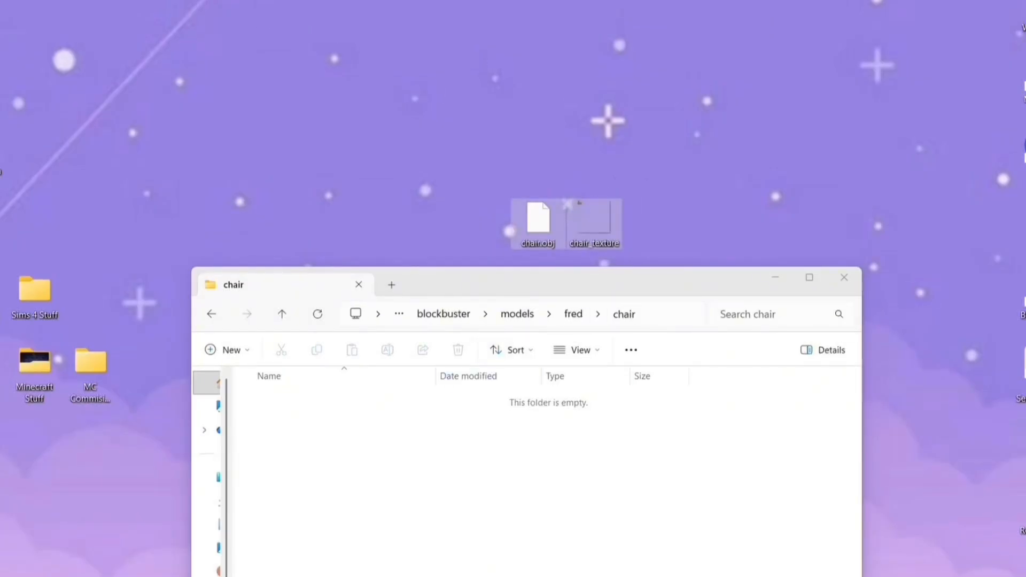
pyautogui.moveTo(579, 202); pyautogui.dragTo(534, 439)
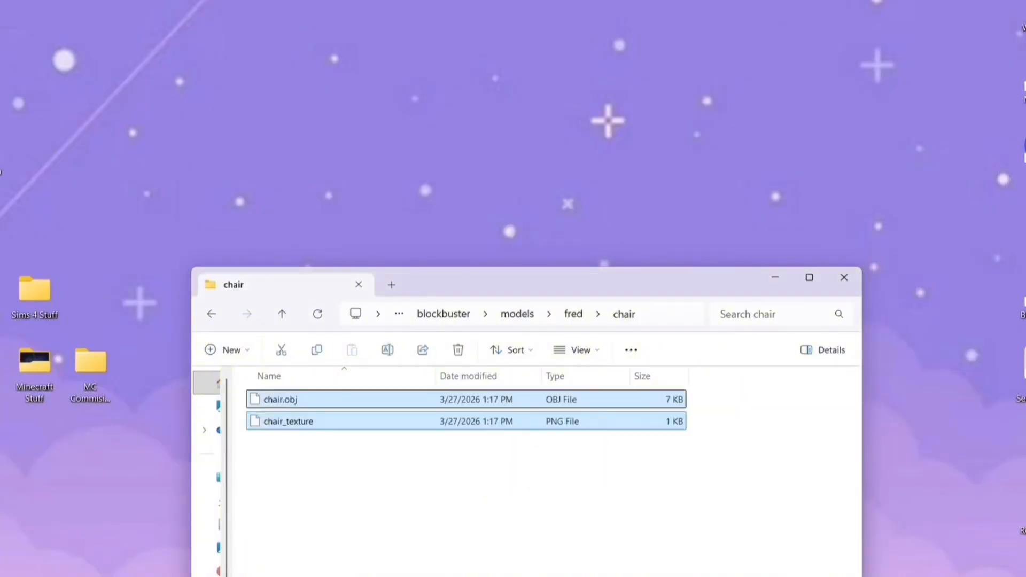
# Move the folder window back up, clear the file selection and return to the parent fred folder
pyautogui.moveTo(540, 280); pyautogui.dragTo(560, 70)
pyautogui.click(561, 300)
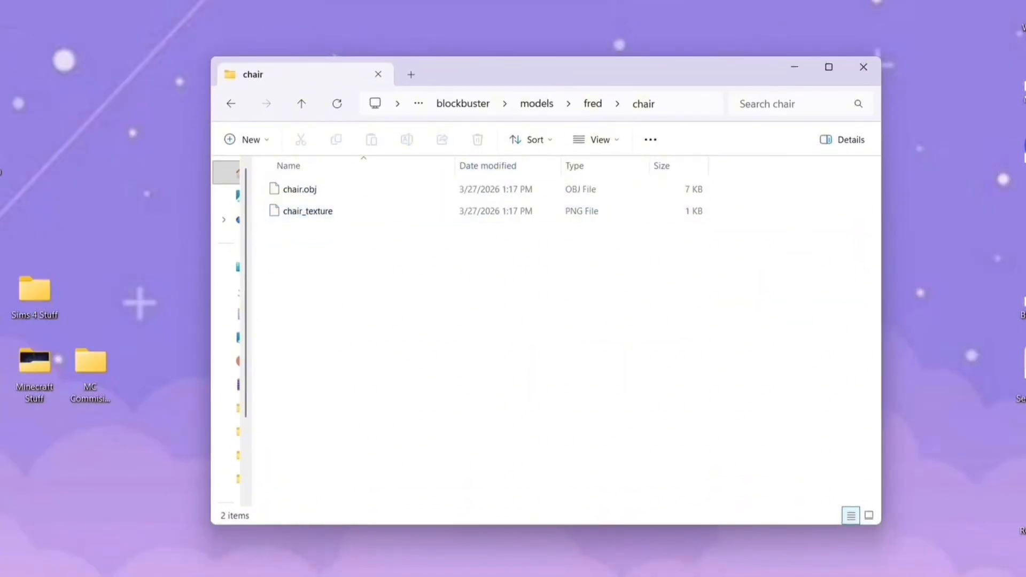
pyautogui.click(592, 103)
pyautogui.click(614, 299)
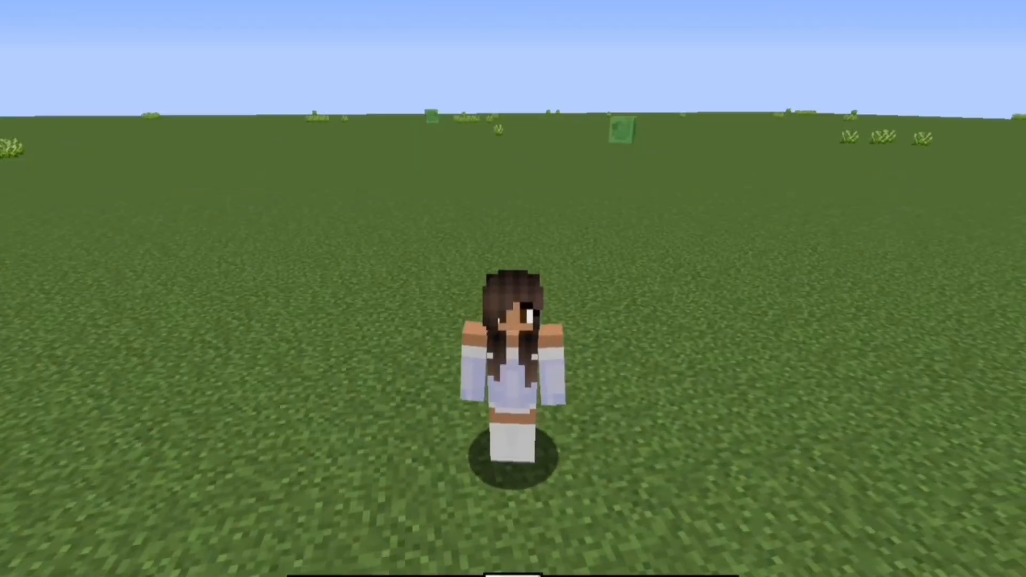
# Take a Model block from the Blockbuster creative inventory category and put it in the first hotbar slot
pyautogui.press('F5')
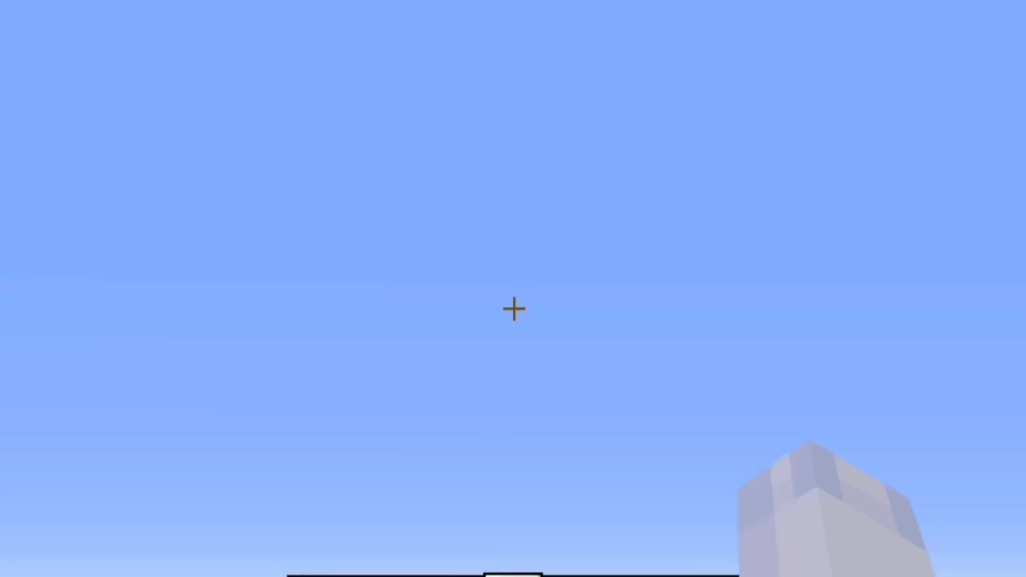
pyautogui.press('e')
pyautogui.click(729, 24)
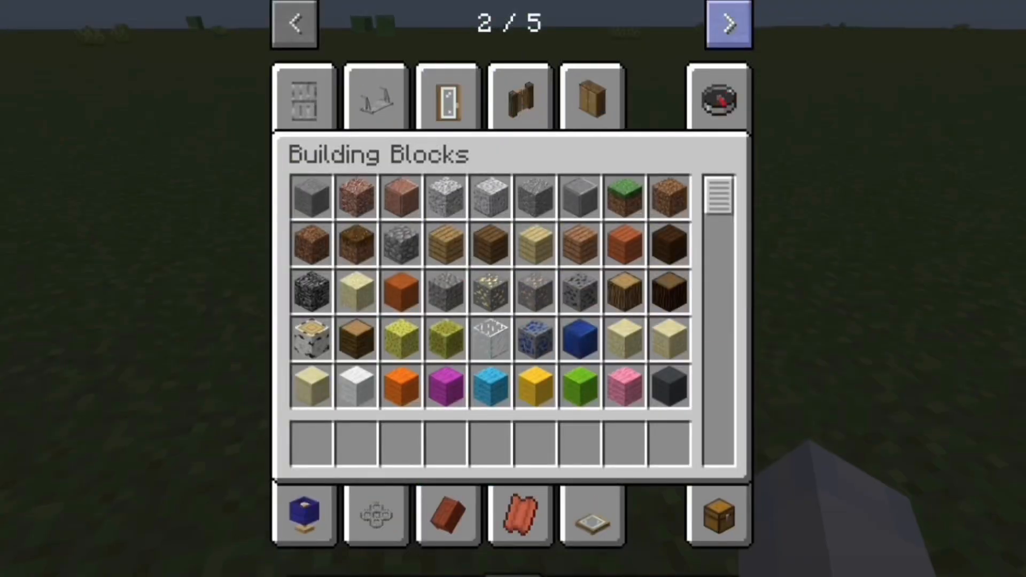
pyautogui.click(729, 24)
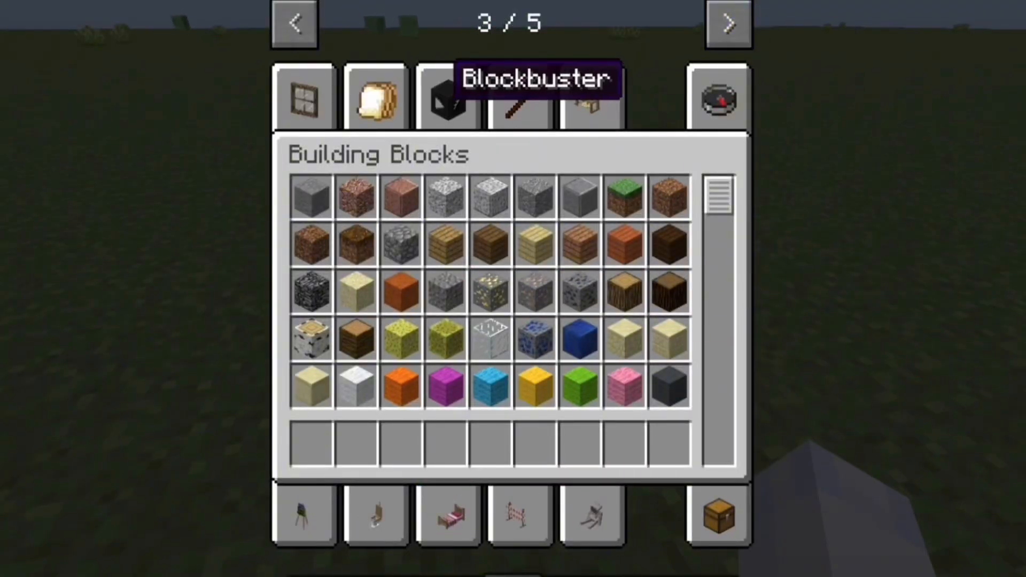
pyautogui.click(448, 99)
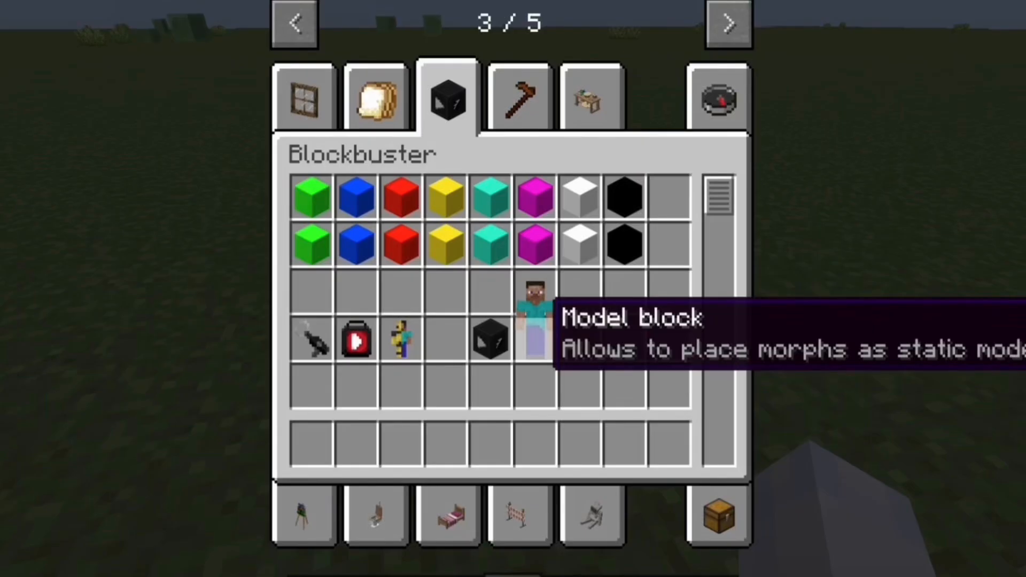
pyautogui.click(534, 334)
pyautogui.click(311, 444)
pyautogui.press('e')
# Place the Model block on the grass and switch to another hotbar slot
pyautogui.rightClick(513, 308)
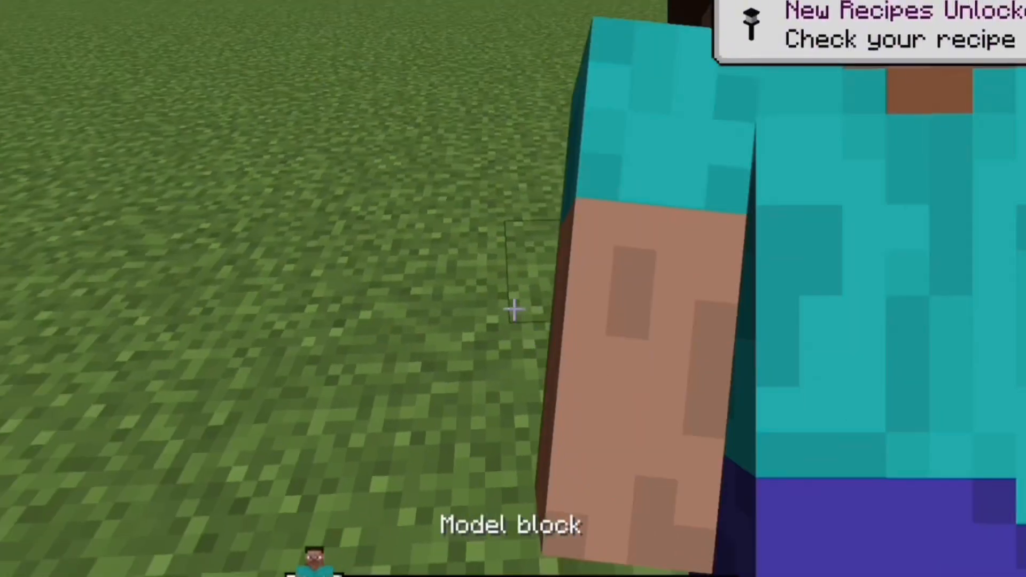
pyautogui.rightClick(514, 309)
pyautogui.scroll(-3, 514, 309)
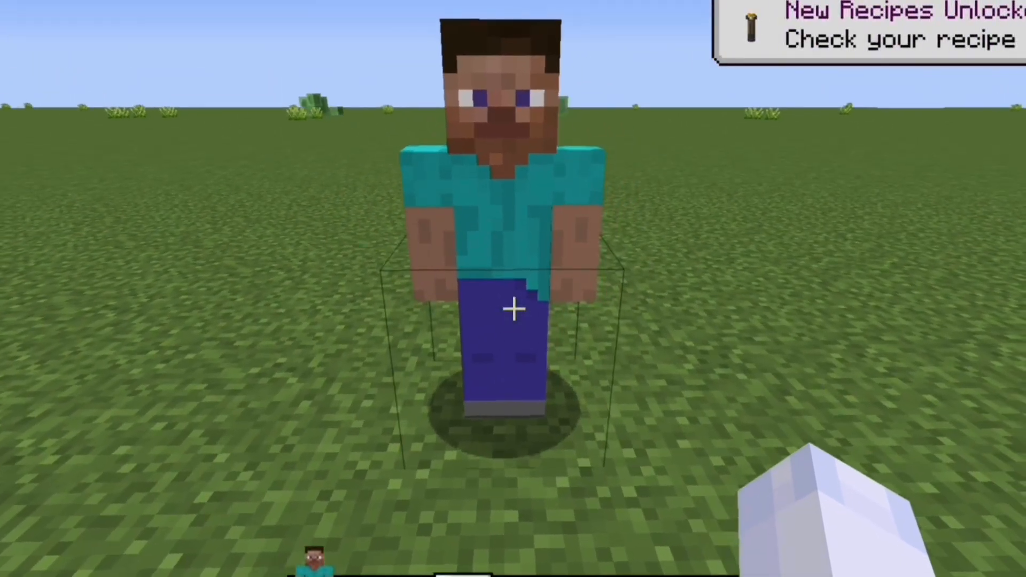
# Open the placed Model block's settings and assign the fred/chair model from the models (fred) morph category
pyautogui.rightClick(514, 309)
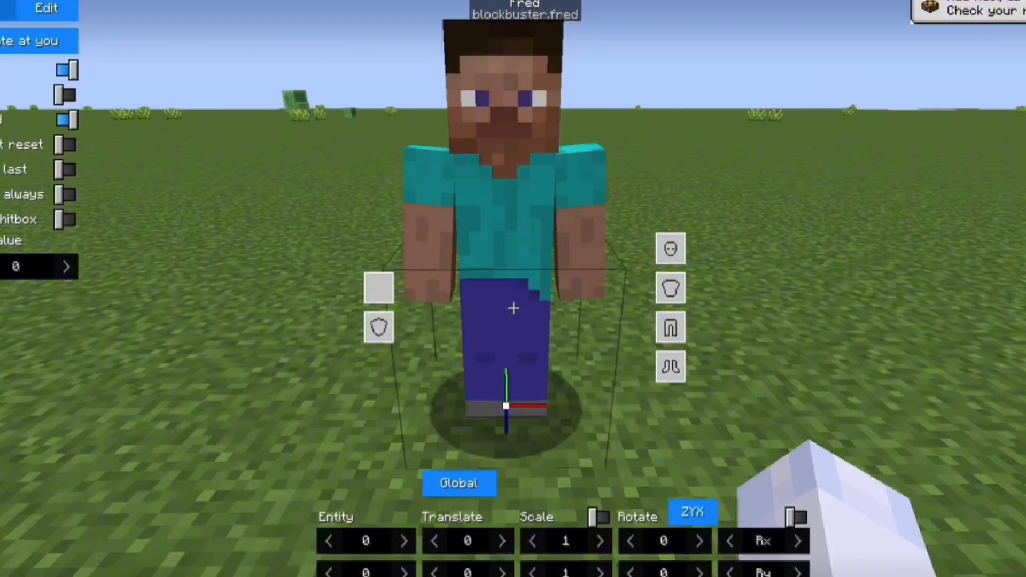
pyautogui.click(7, 9)
pyautogui.scroll(-3, 513, 288)
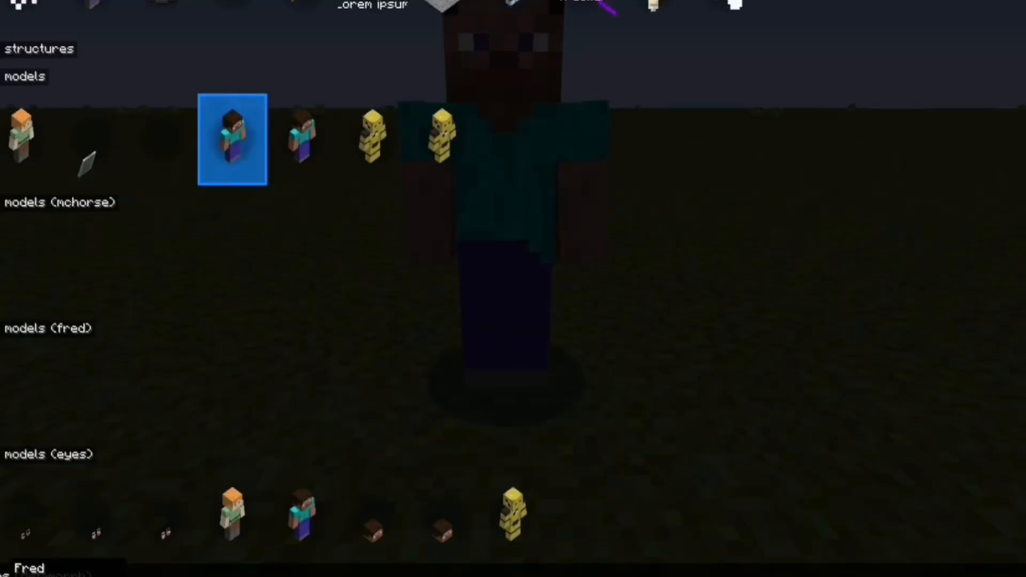
pyautogui.click(2, 391)
pyautogui.press('Escape')
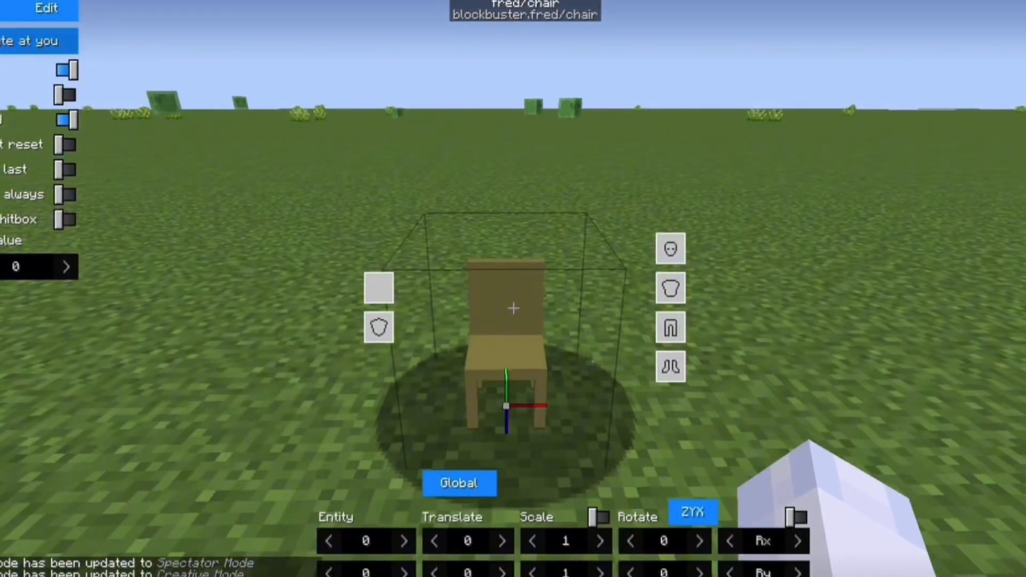
# Turn off the shadow for the chair's Model block and close its settings
pyautogui.click(66, 70)
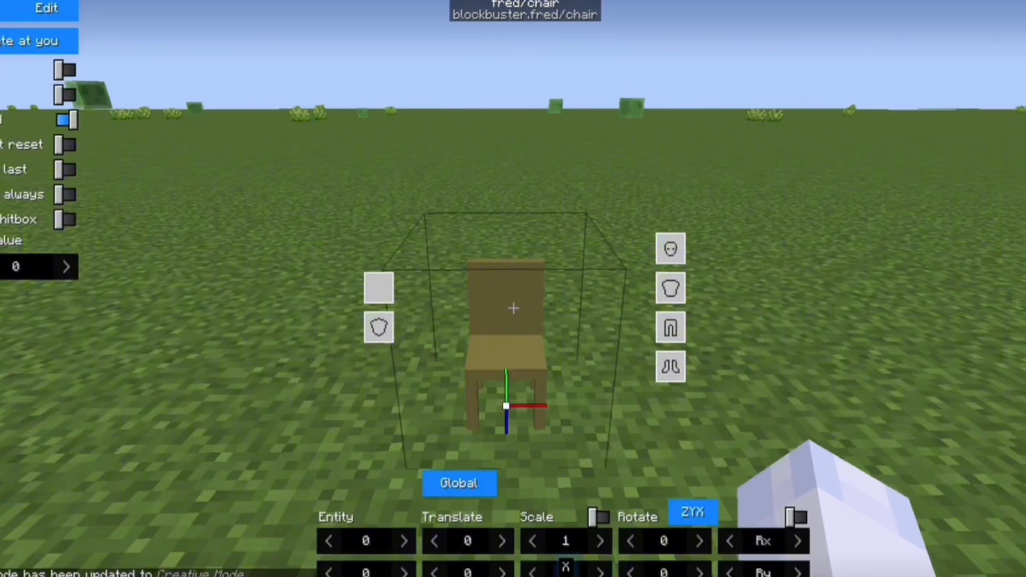
pyautogui.press('Escape')
pyautogui.press('Escape')
pyautogui.press('Escape')
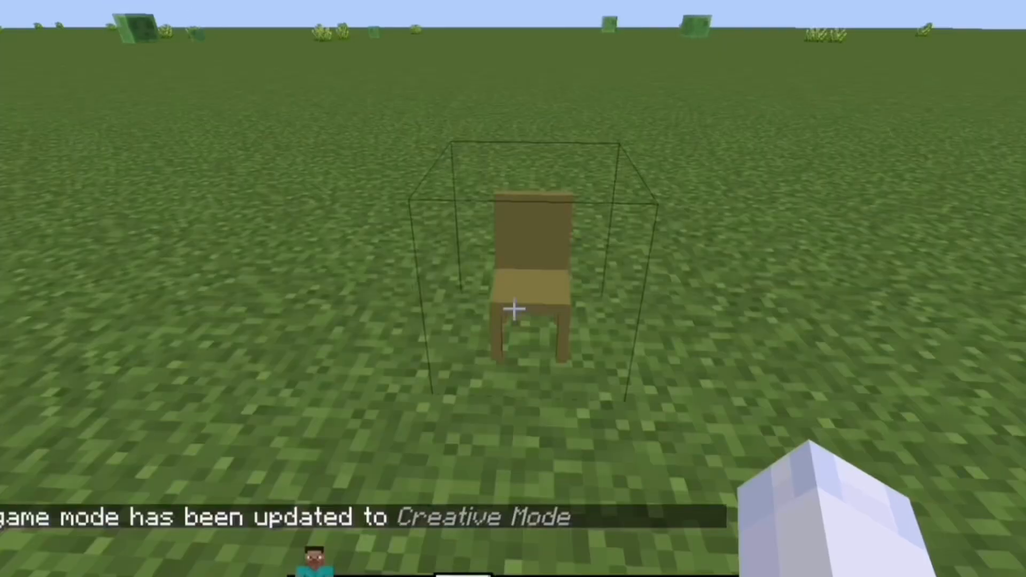
# Compare the chair's size with the player character in third-person view
pyautogui.press('w')
pyautogui.press('F5')
pyautogui.press('F5')
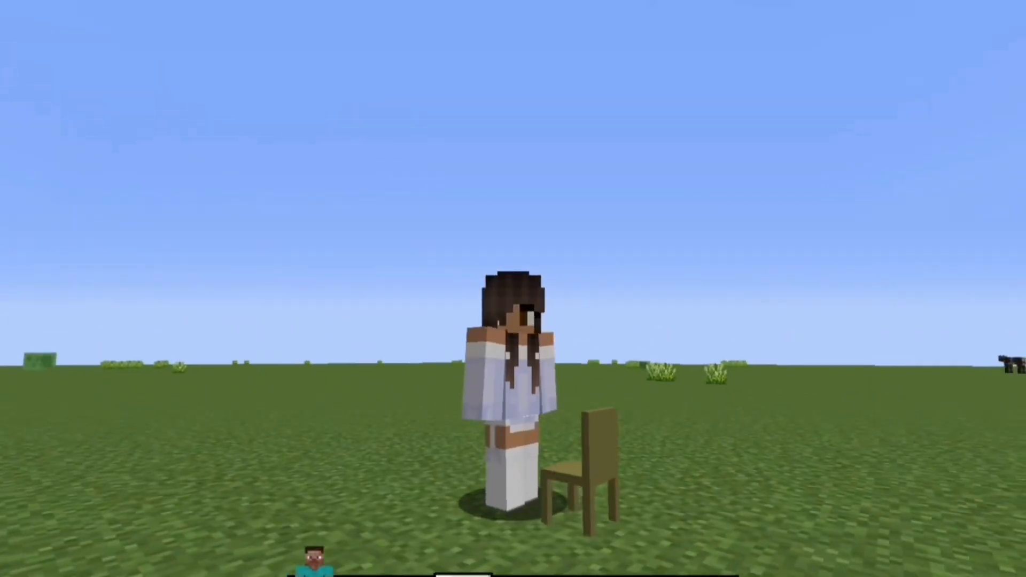
pyautogui.scroll(-1, 513, 289)
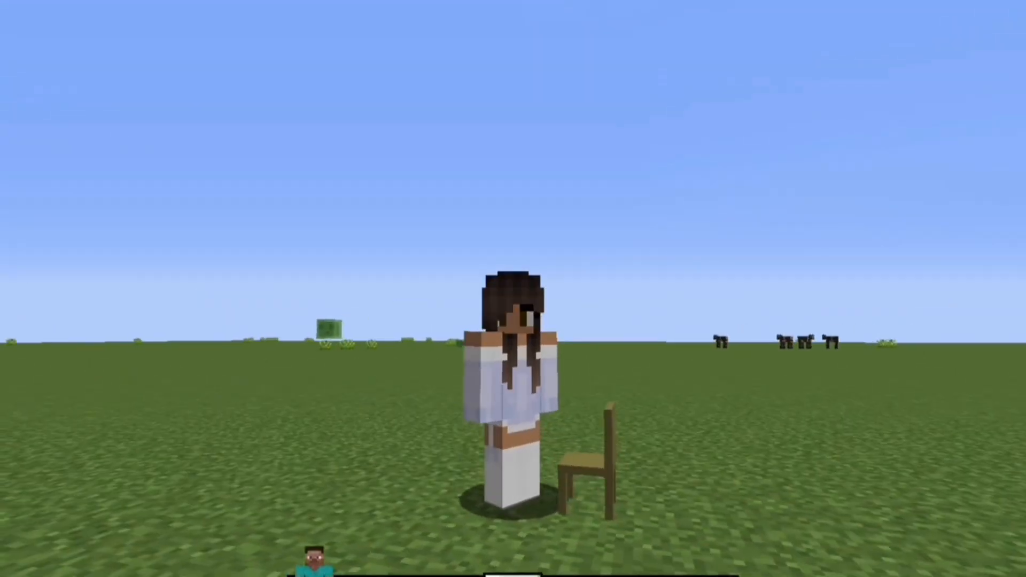
pyautogui.press('F5')
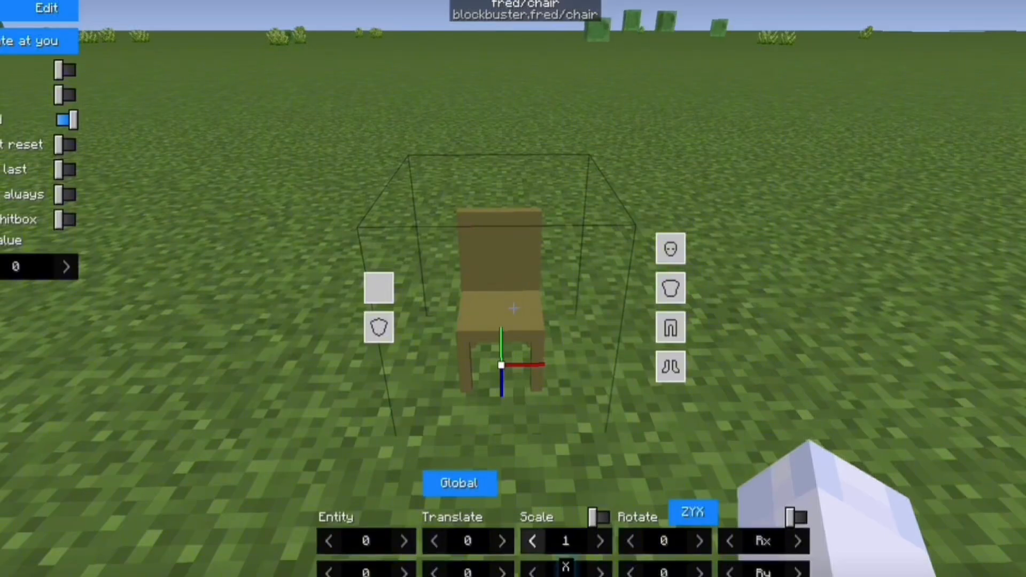
# Enlarge the chair with the Model block's scale values, setting the X scale to 1.5
pyautogui.moveTo(567, 540); pyautogui.dragTo(563, 566)
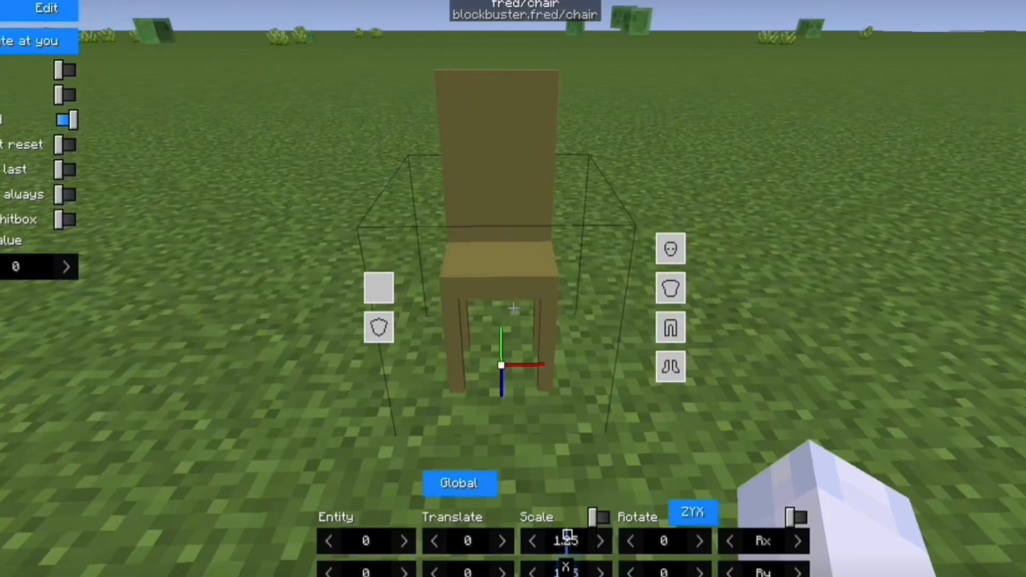
pyautogui.moveTo(565, 571)
pyautogui.mouseDown()
pyautogui.moveTo(571, 541)
pyautogui.moveTo(566, 569)
pyautogui.mouseUp()
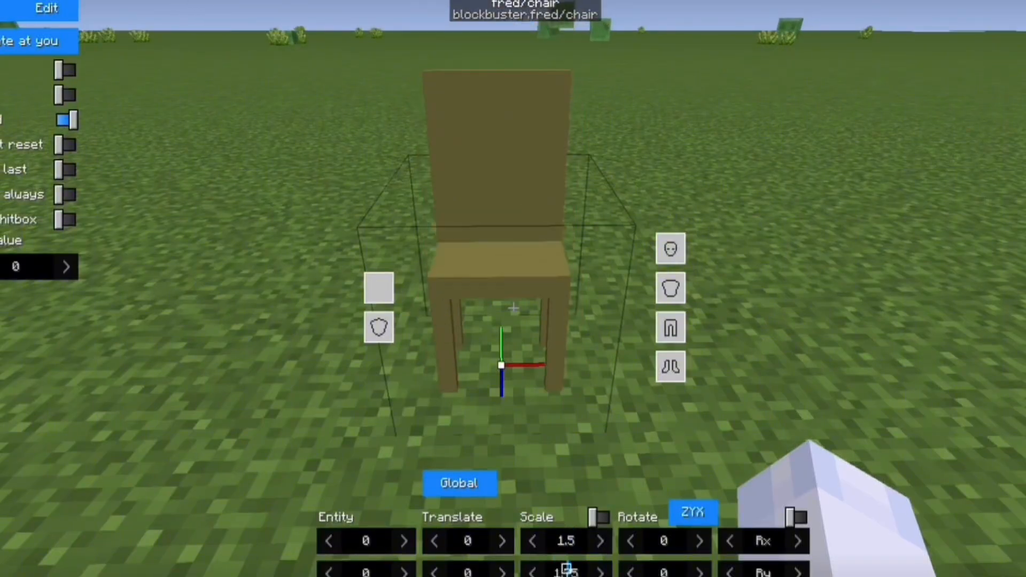
pyautogui.press('Escape')
# Reopen the chair's Model block settings and widen the chair
pyautogui.press('d')
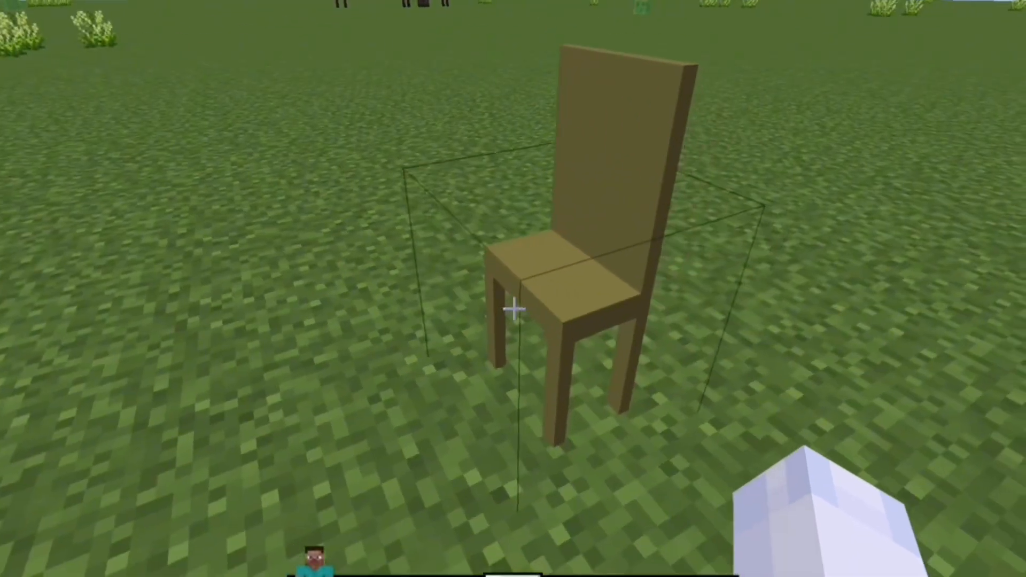
pyautogui.press('s')
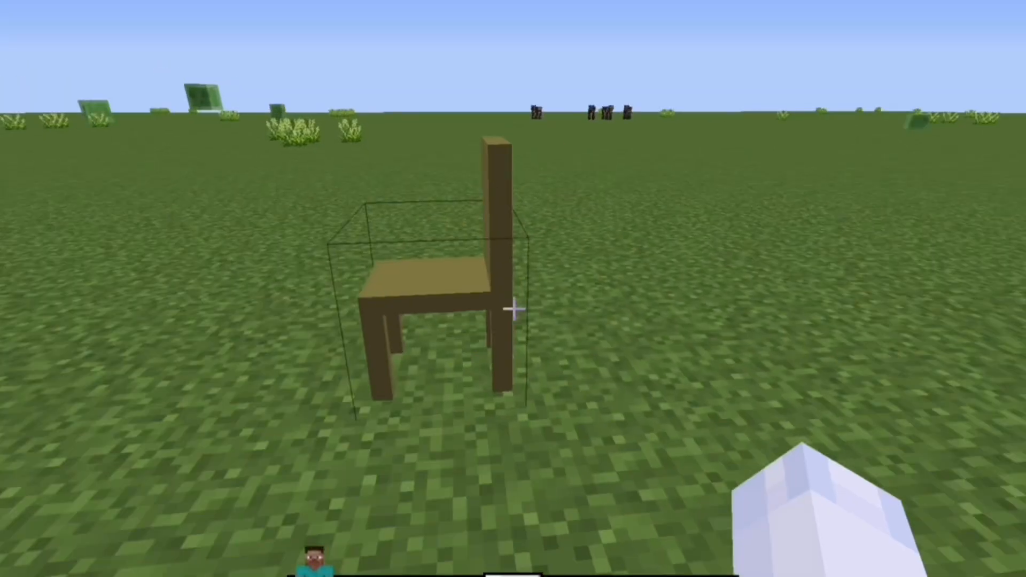
pyautogui.press('d')
pyautogui.press('w')
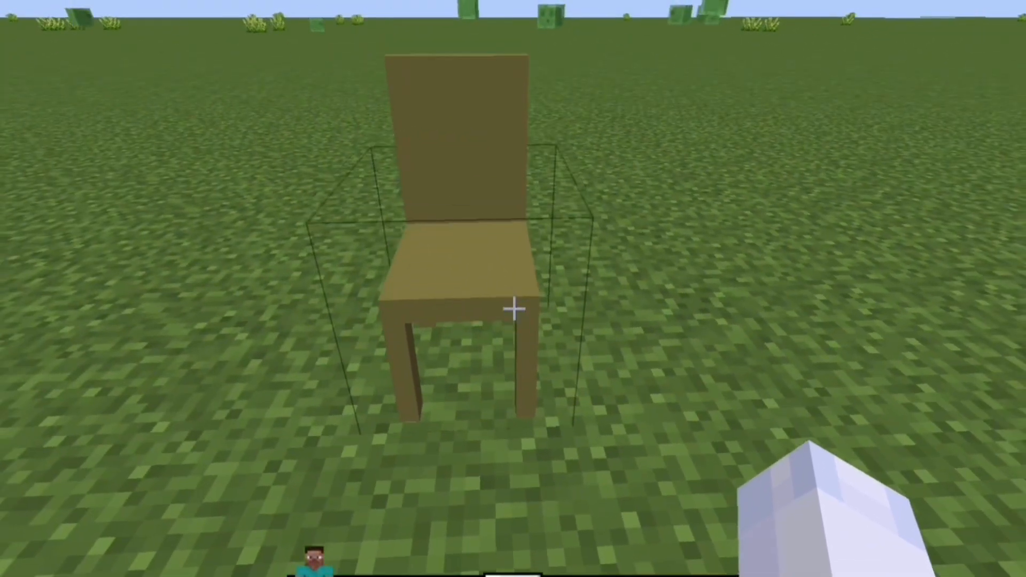
pyautogui.press('d')
pyautogui.press('w')
pyautogui.rightClick(514, 309)
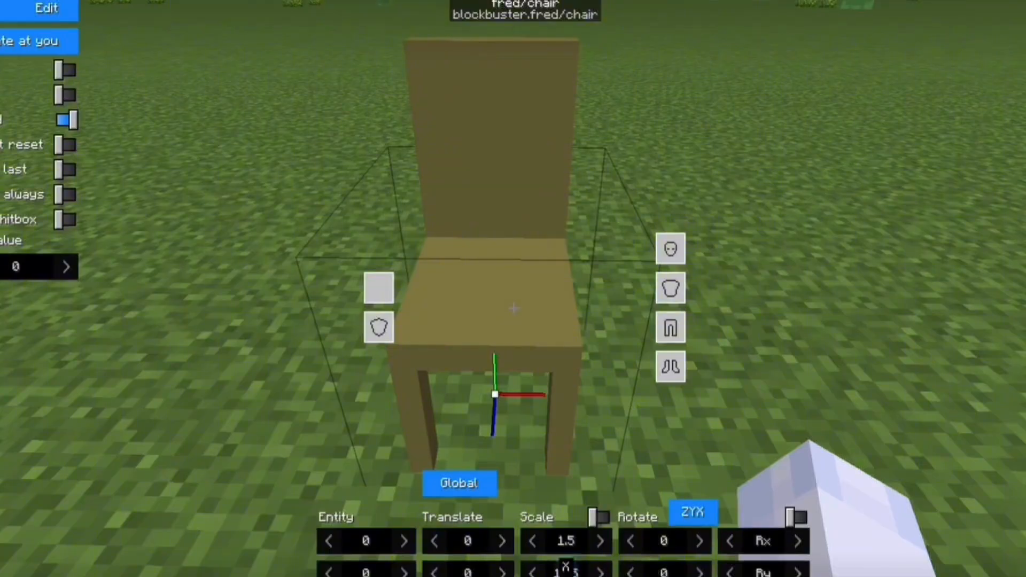
pyautogui.press('Escape')
# Examine the resized chair's proportions from the side, the front and above
pyautogui.press('d')
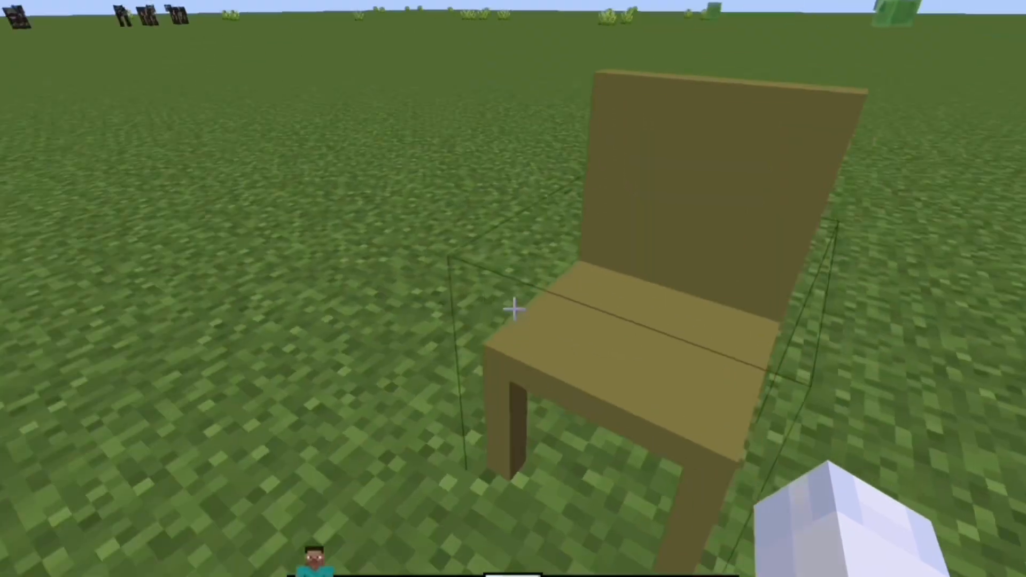
pyautogui.press('a')
pyautogui.press('w')
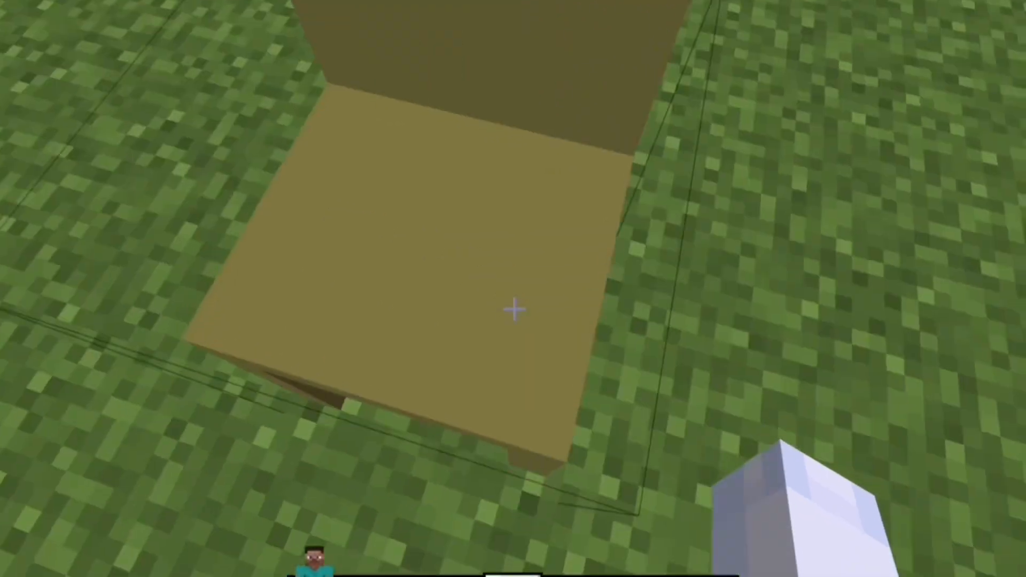
pyautogui.press('s')
pyautogui.press('space')
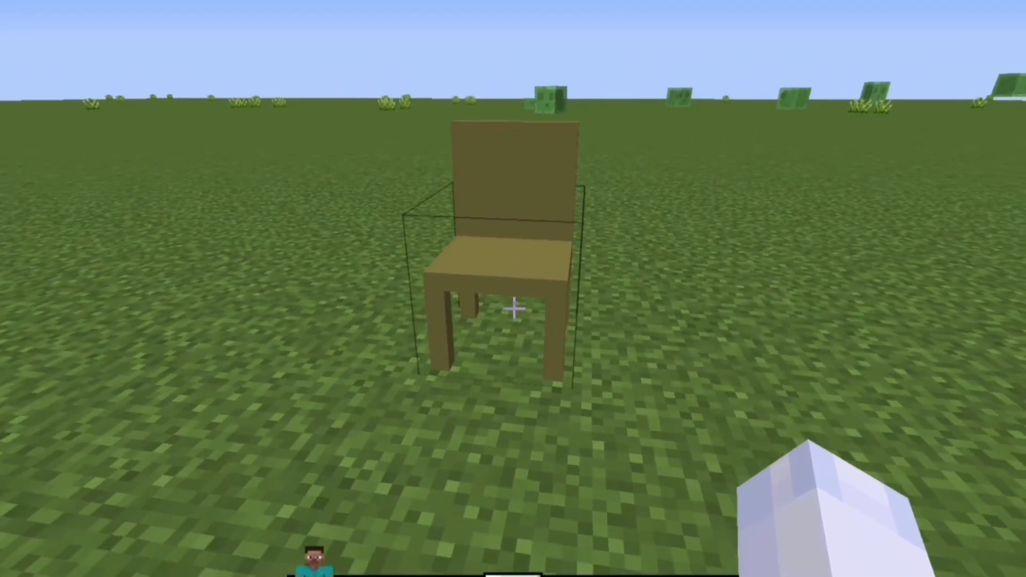
pyautogui.press('w')
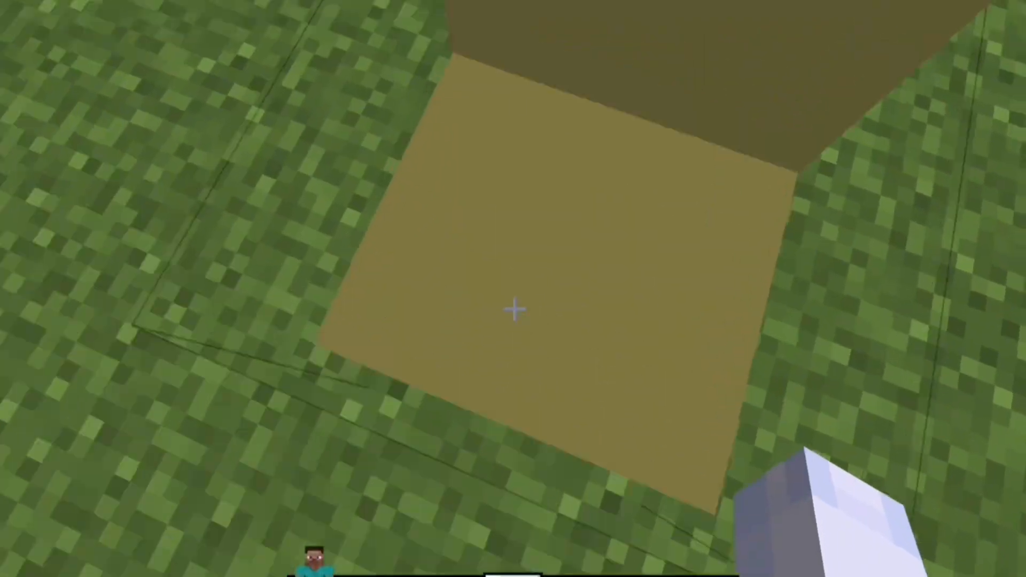
pyautogui.press('space')
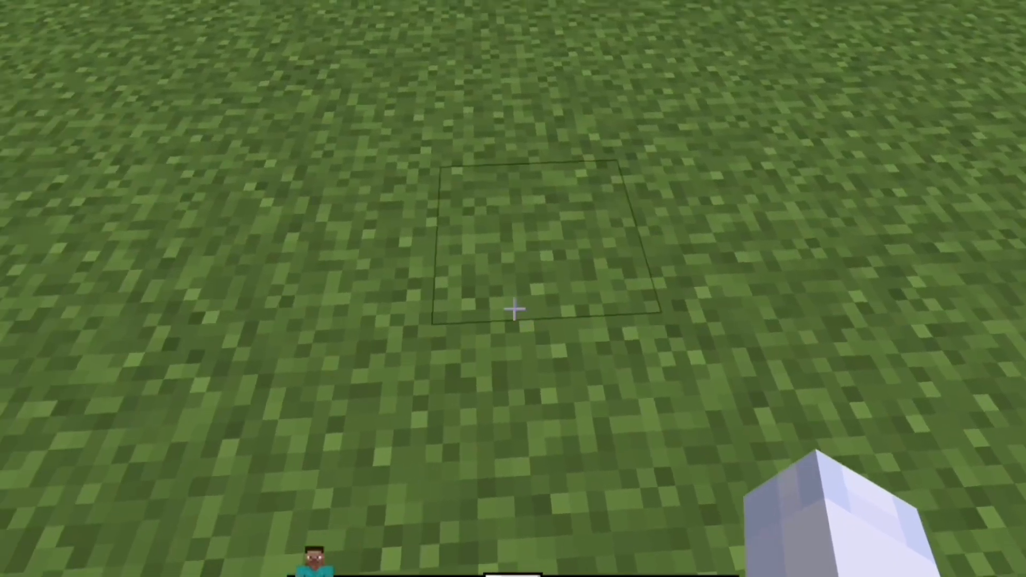
# Examine the Steve character seated on the chair from the front and the side
pyautogui.press('s')
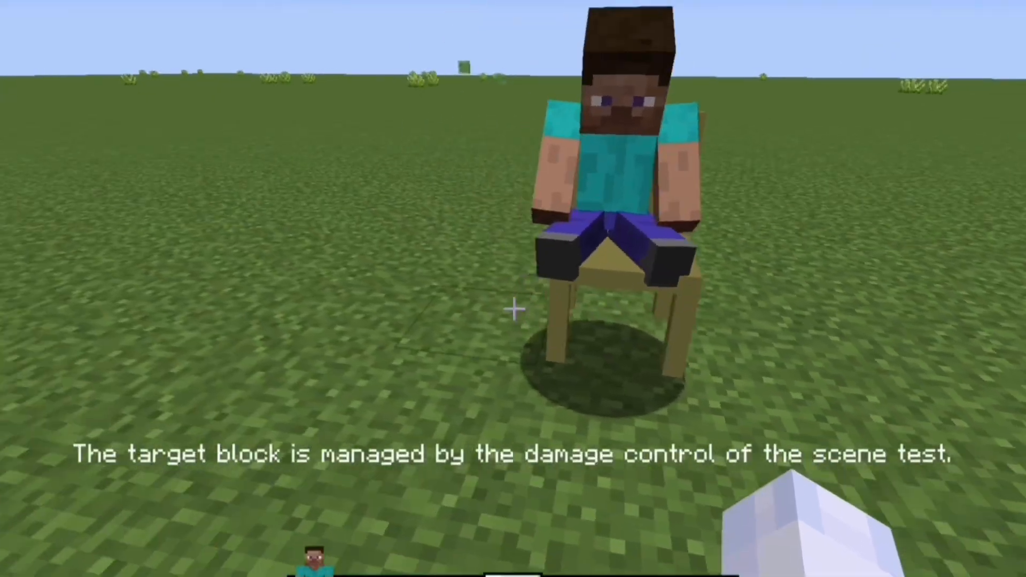
pyautogui.press('w')
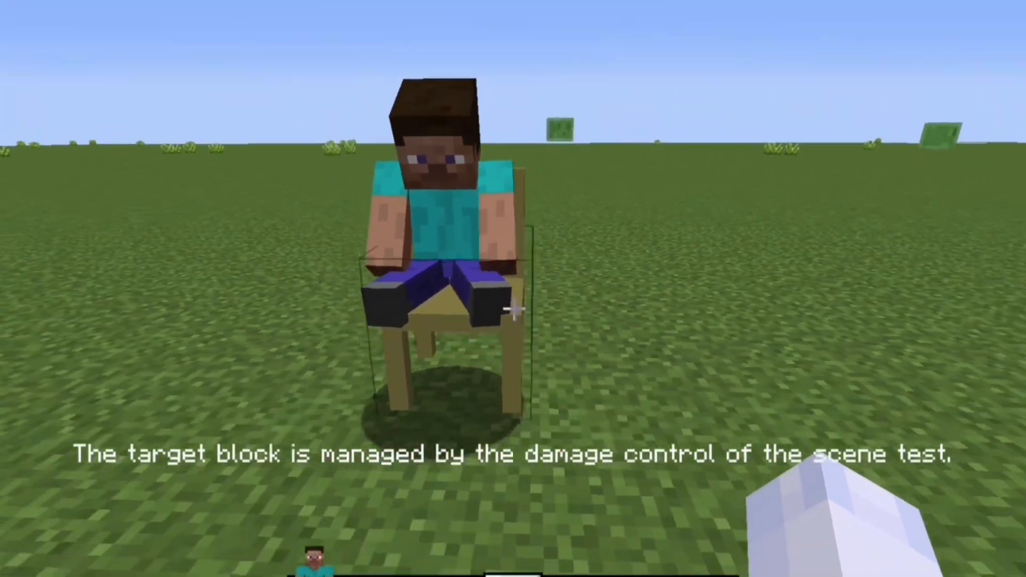
pyautogui.press('a')
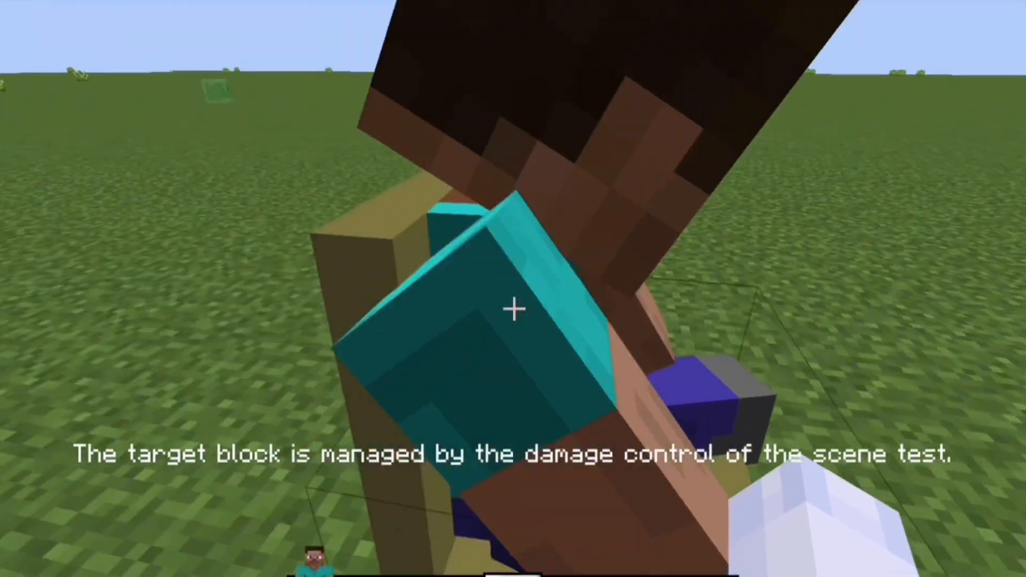
pyautogui.press('d')
pyautogui.press('s')
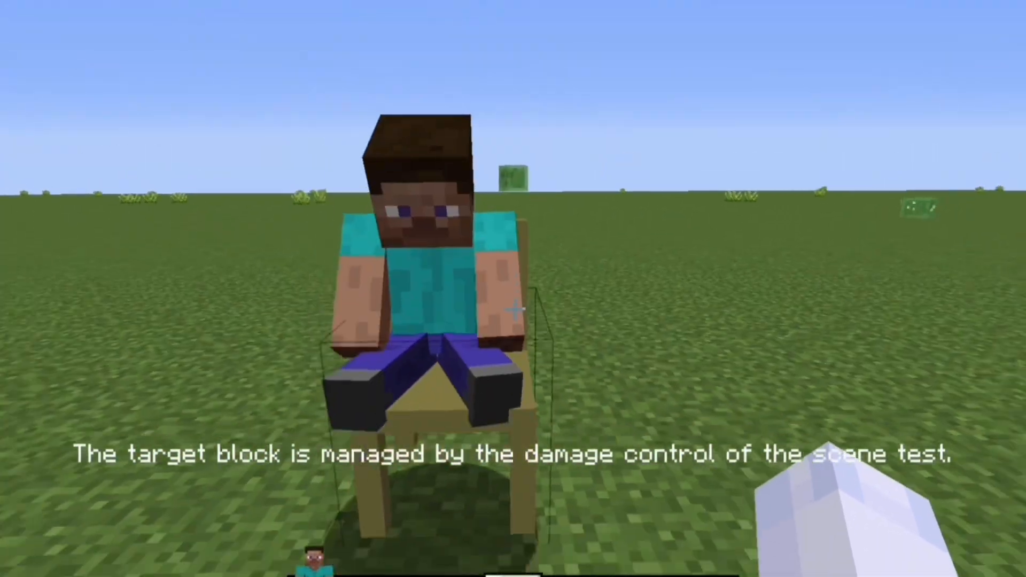